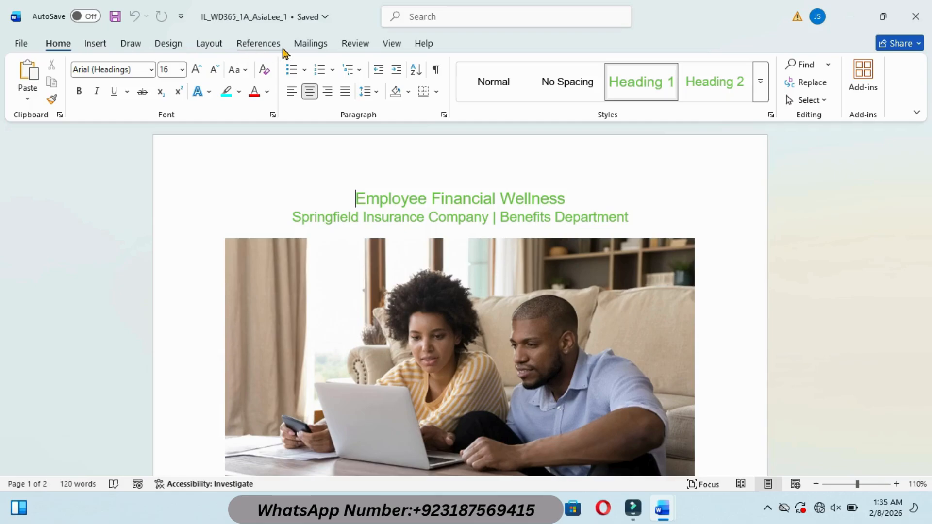
# - Change the flyer's document theme to Office
pyautogui.click(206, 45)
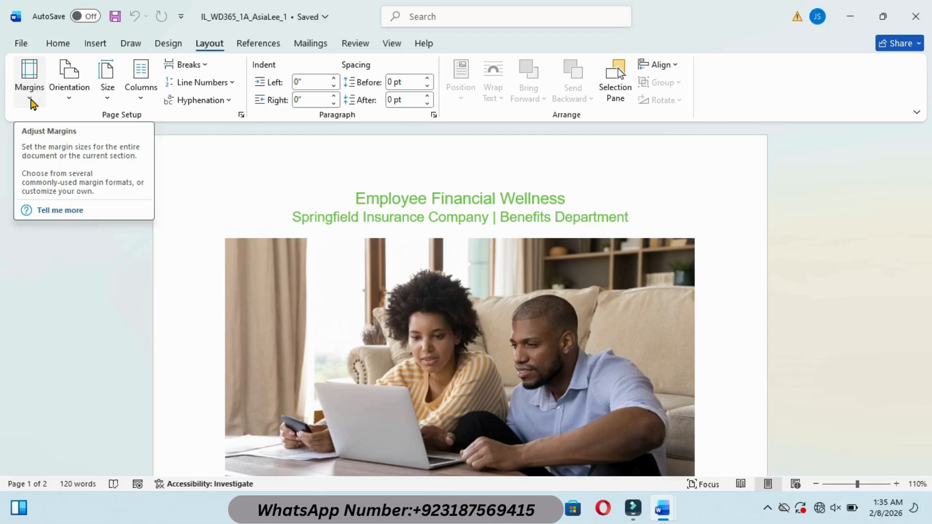
pyautogui.click(167, 48)
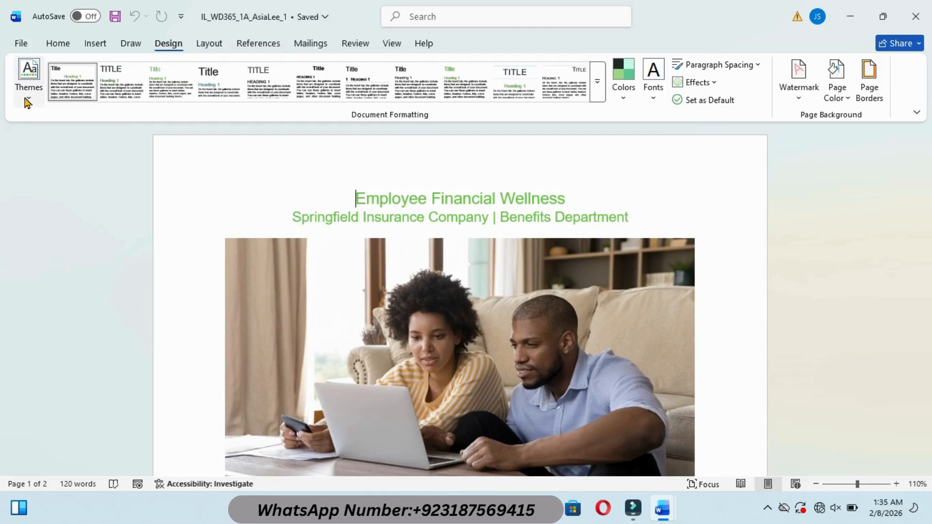
pyautogui.click(27, 97)
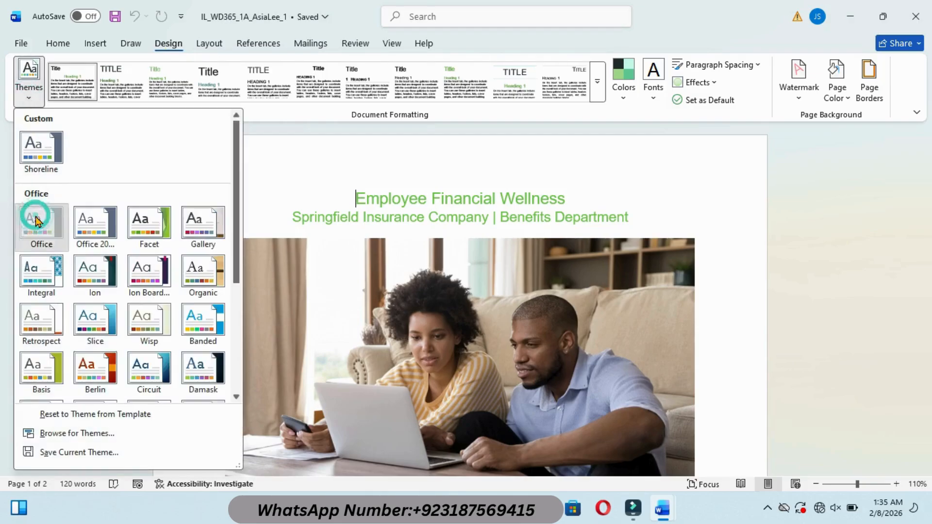
pyautogui.click(41, 223)
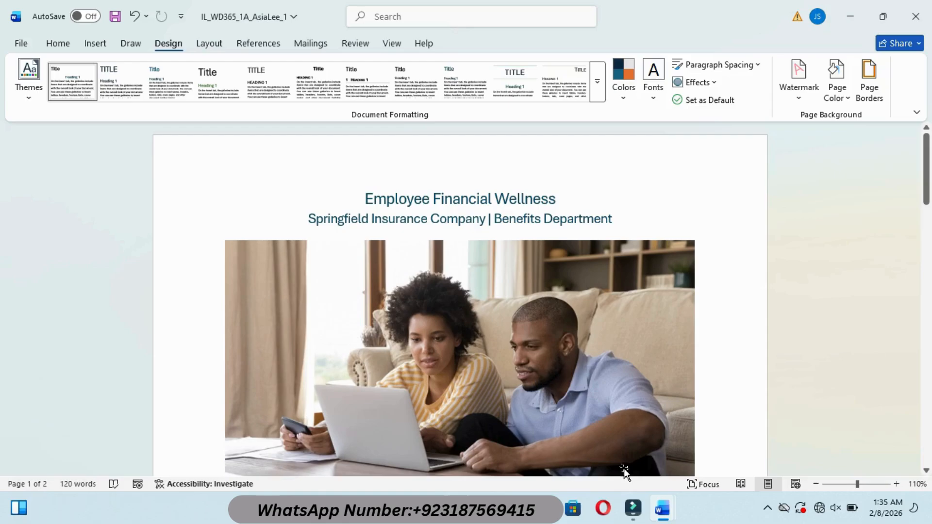
# - Switch to the Instructions_IL_WD365_1A document and highlight step 1b, about changing the theme colors to Orange, in turquoise
pyautogui.moveTo(662, 508)
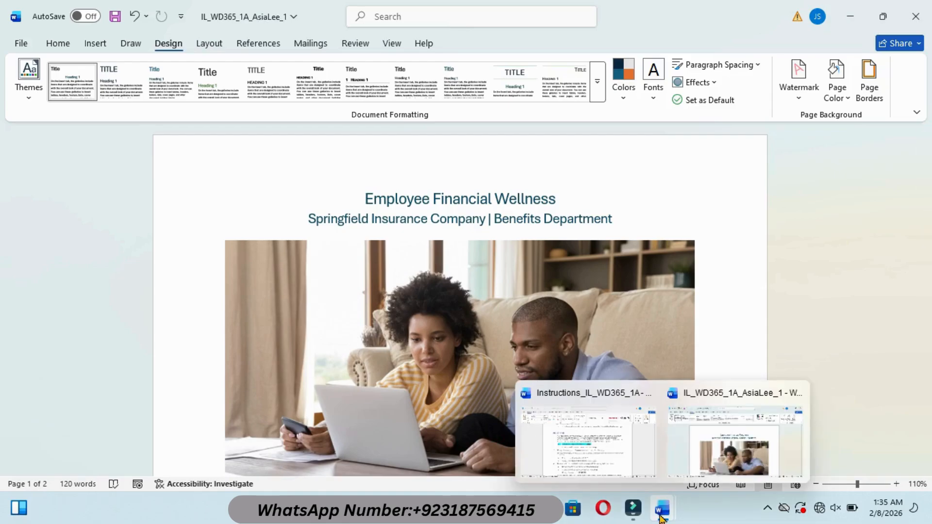
pyautogui.click(606, 463)
pyautogui.moveTo(285, 283); pyautogui.dragTo(530, 291)
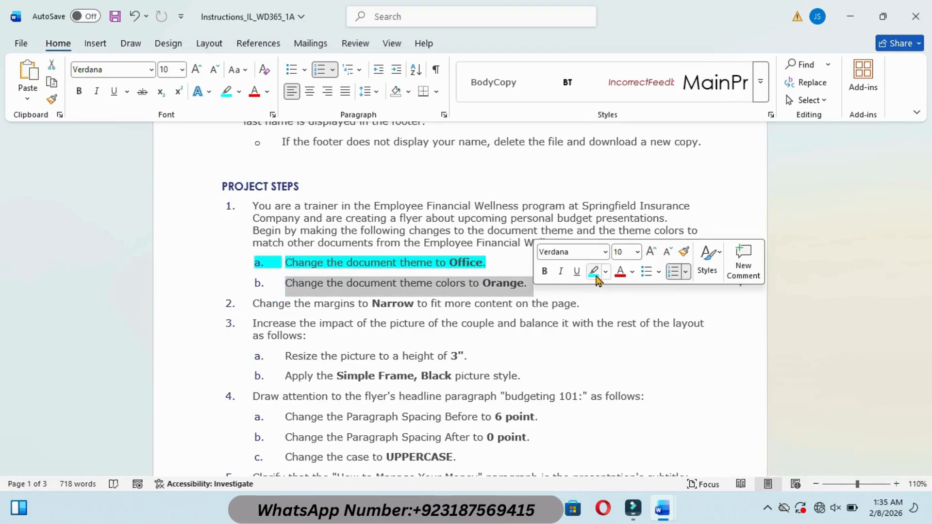
pyautogui.click(594, 272)
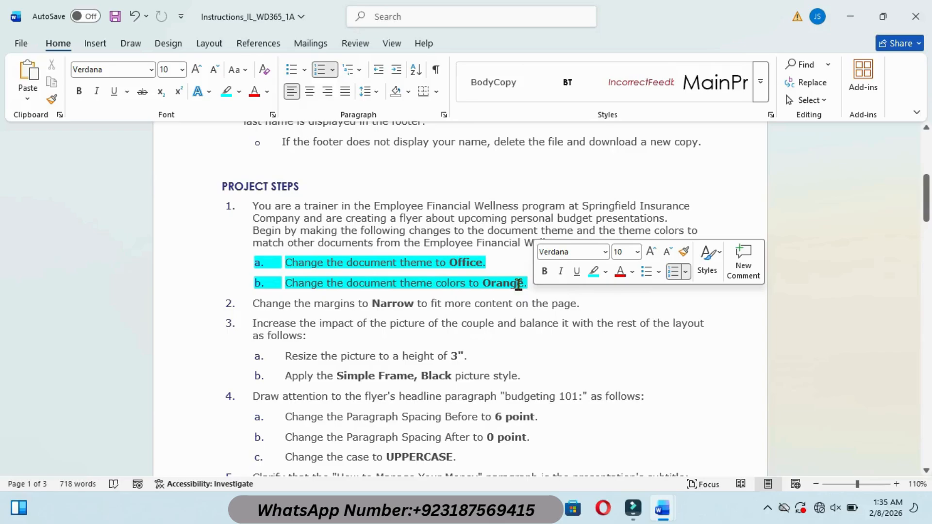
# - Return to the flyer document and change its theme colors to Orange
pyautogui.moveTo(662, 508)
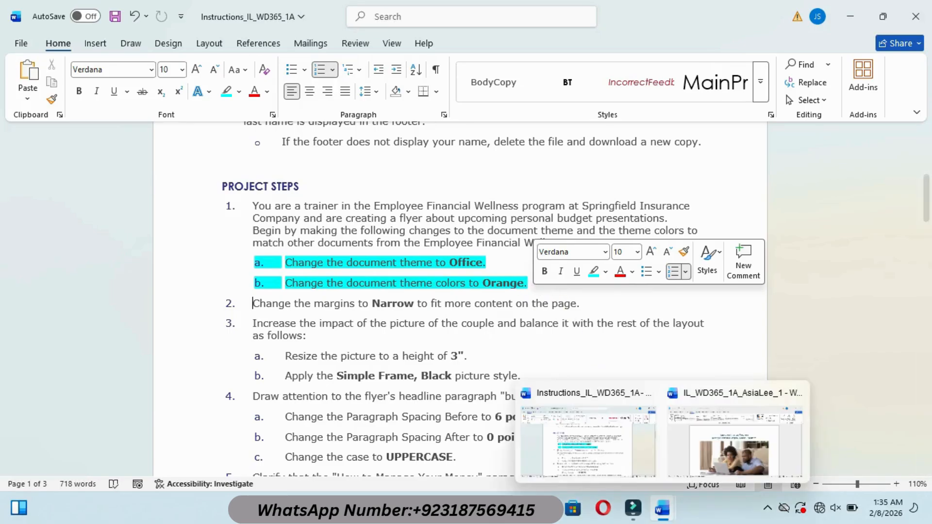
pyautogui.click(710, 432)
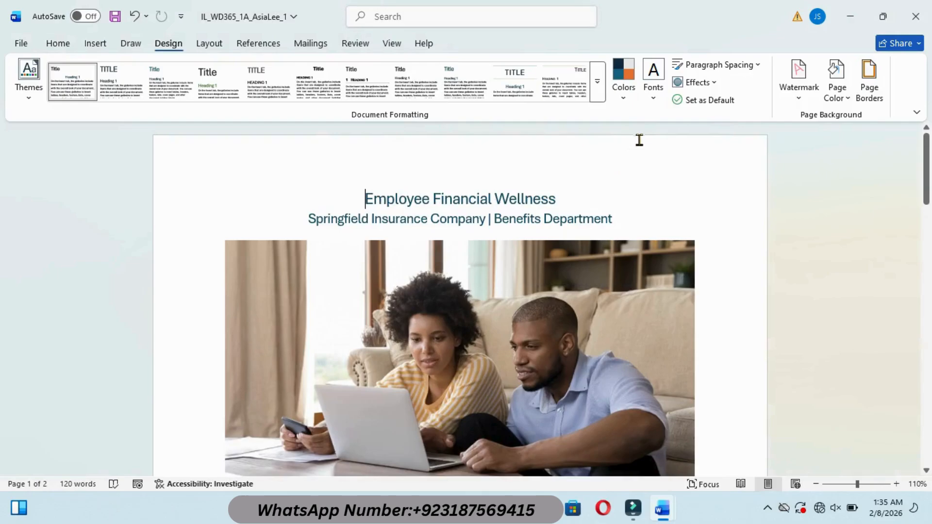
pyautogui.click(625, 99)
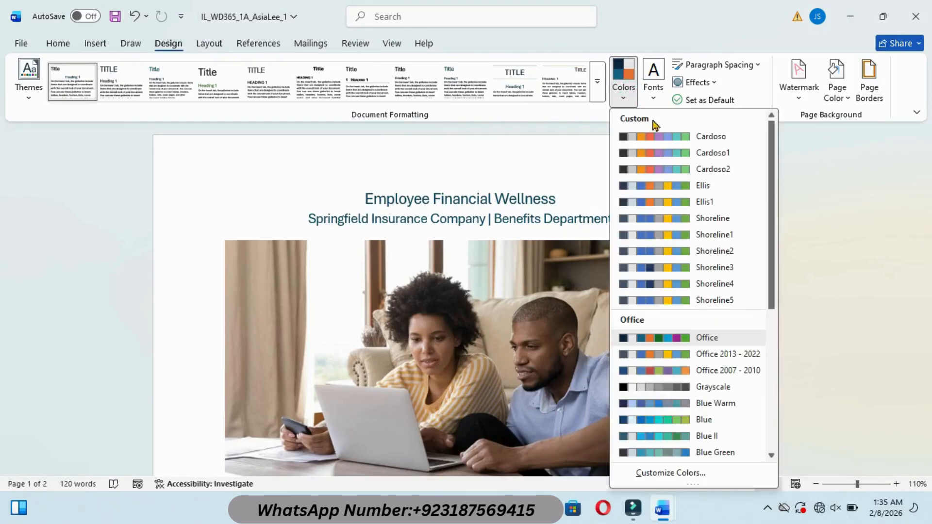
pyautogui.moveTo(773, 285); pyautogui.dragTo(780, 339)
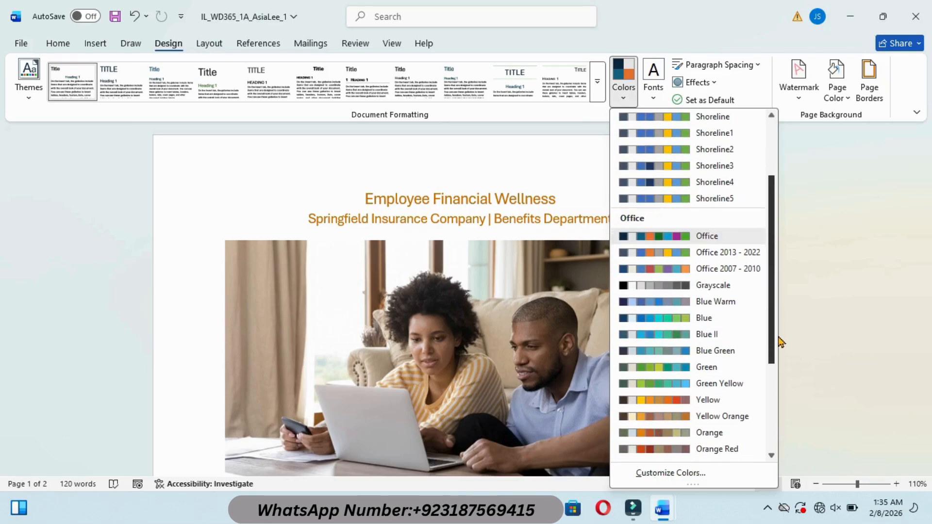
pyautogui.click(711, 432)
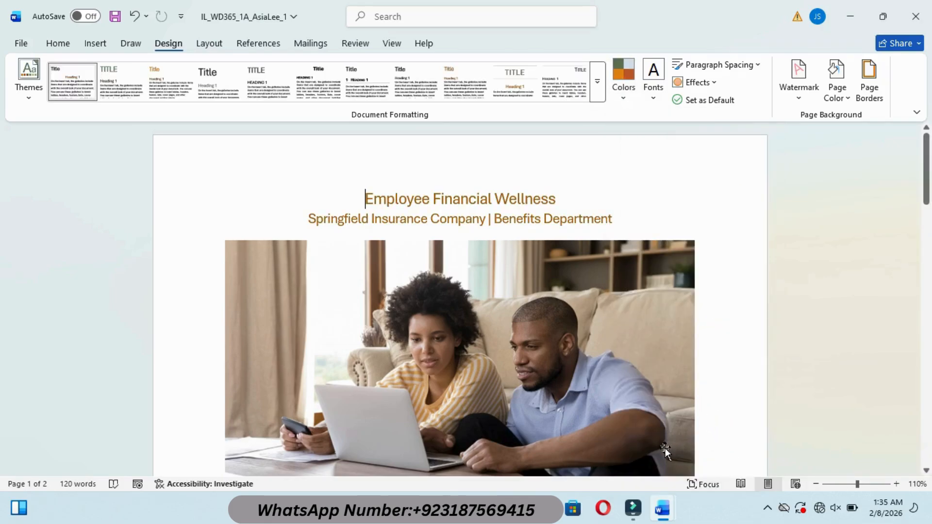
# - In the instructions document, highlight step 2 about changing the margins to Narrow in turquoise
pyautogui.moveTo(662, 507)
pyautogui.click(619, 453)
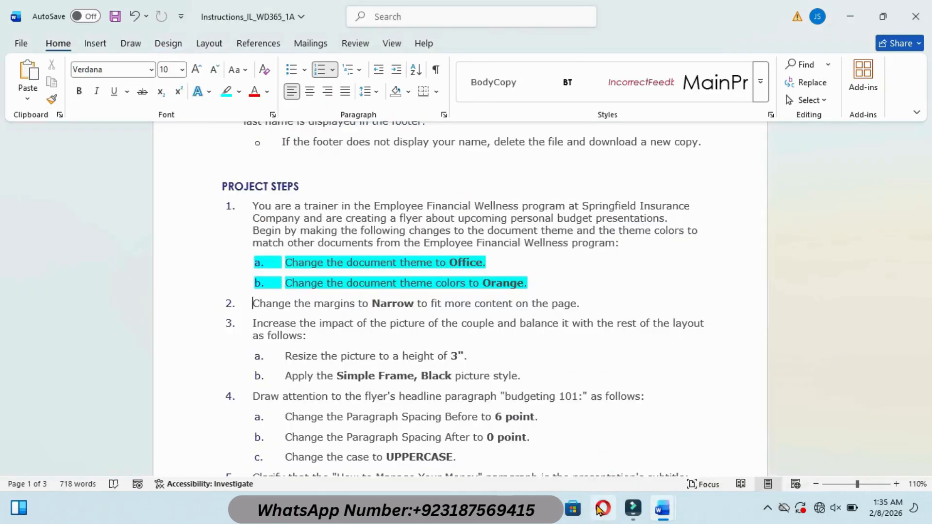
pyautogui.moveTo(254, 303); pyautogui.dragTo(587, 306)
pyautogui.click(646, 284)
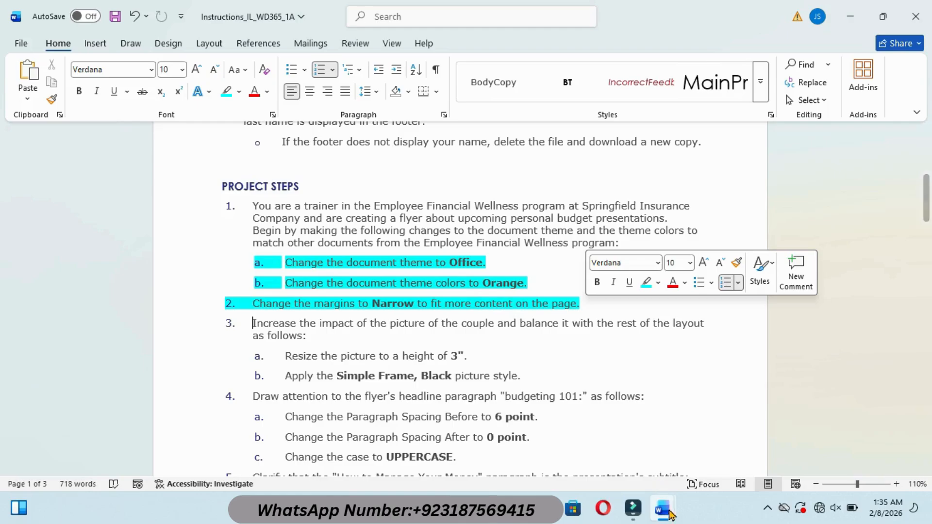
# - Return to the flyer document and set its page margins to Narrow
pyautogui.moveTo(663, 508)
pyautogui.click(726, 427)
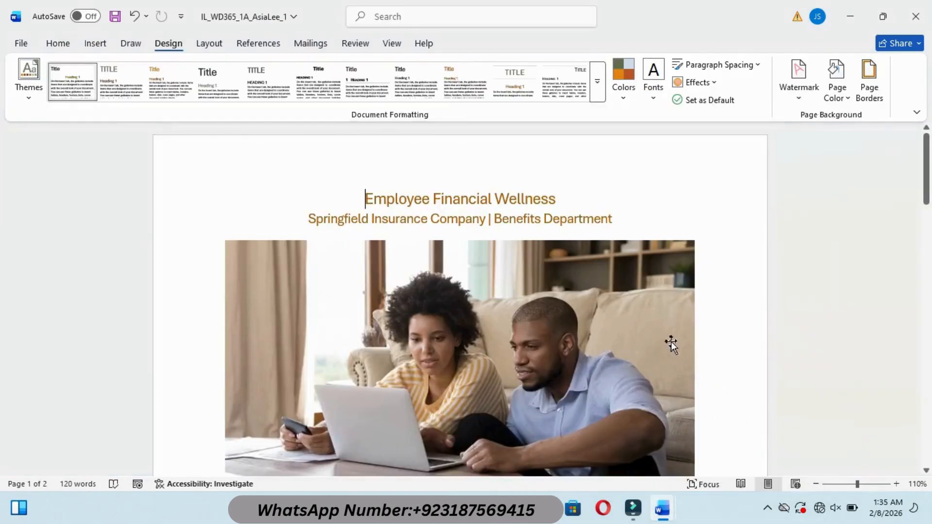
pyautogui.click(210, 45)
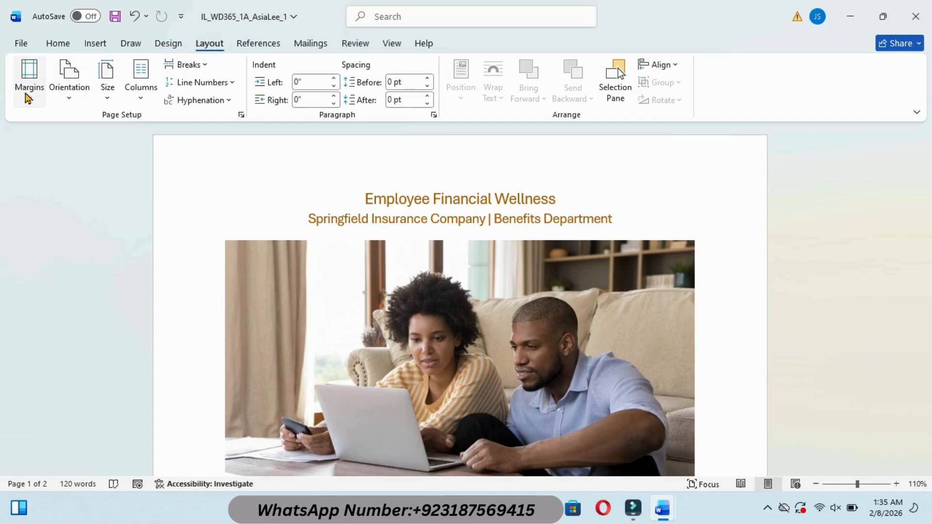
pyautogui.click(29, 97)
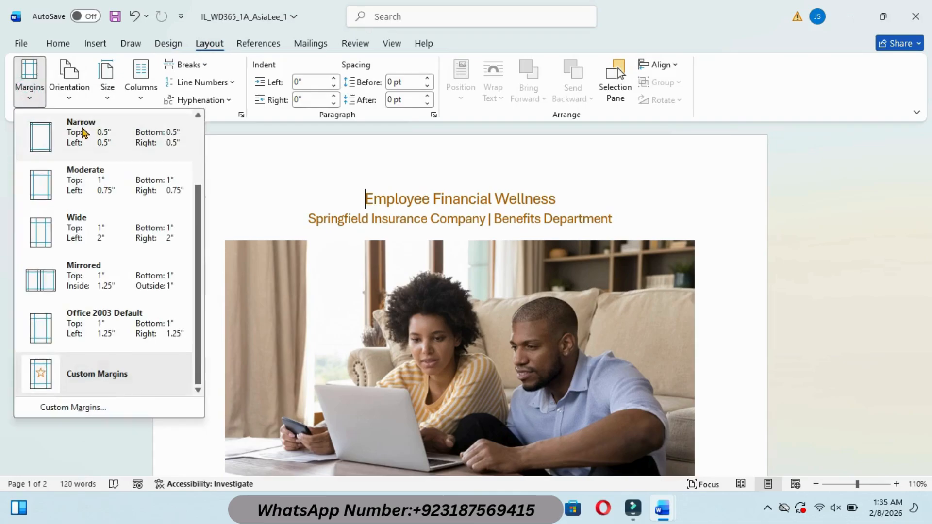
pyautogui.click(81, 125)
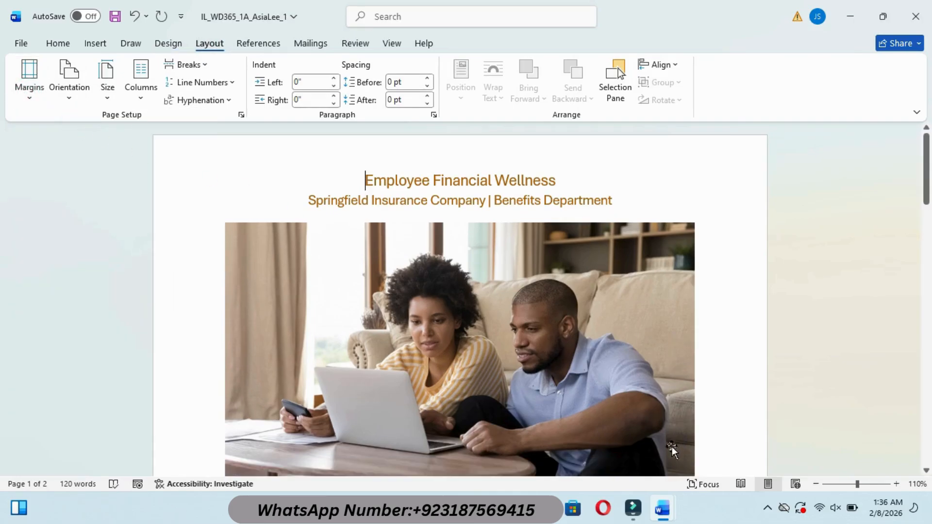
# - In the instructions document, highlight step 3a about resizing the picture in turquoise
pyautogui.moveTo(661, 506)
pyautogui.click(613, 450)
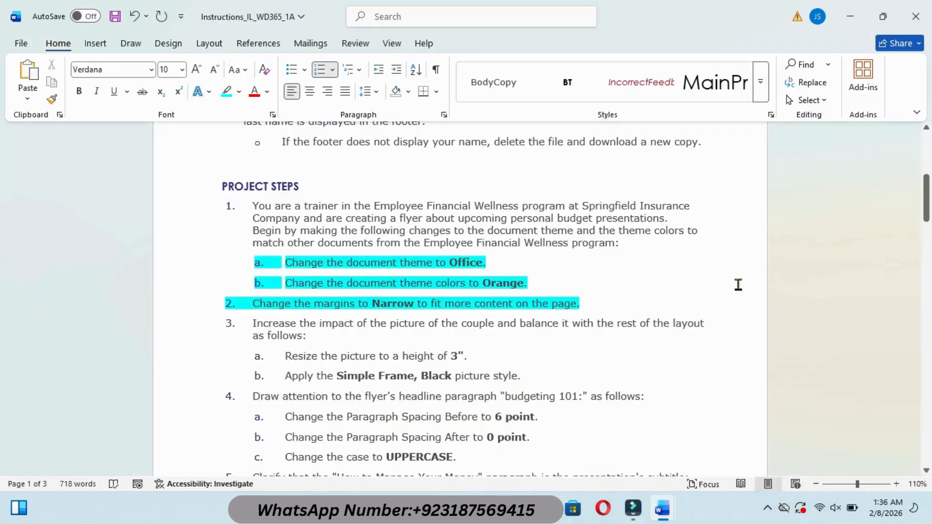
pyautogui.moveTo(925, 213); pyautogui.dragTo(926, 226)
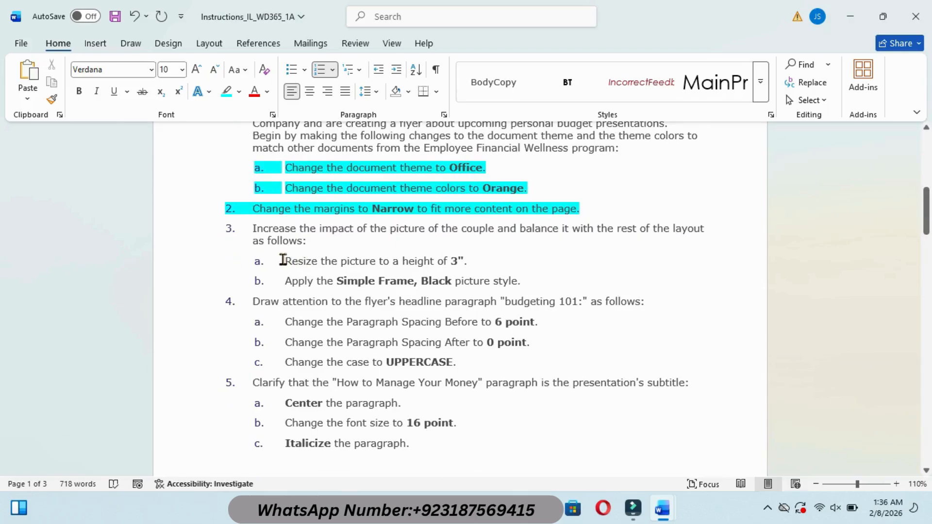
pyautogui.moveTo(282, 261); pyautogui.dragTo(520, 264)
pyautogui.click(580, 237)
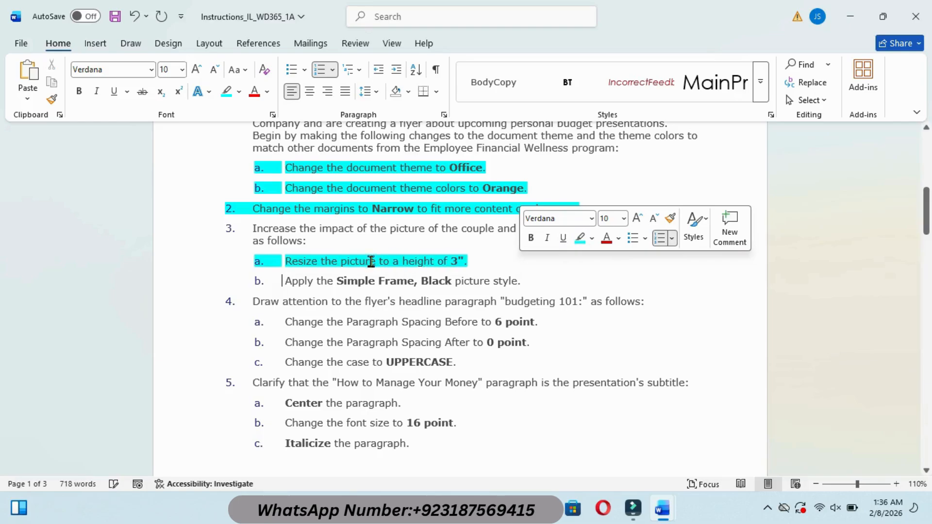
# - Return to the flyer document and resize the picture of the couple to a height of 3"
pyautogui.moveTo(661, 506)
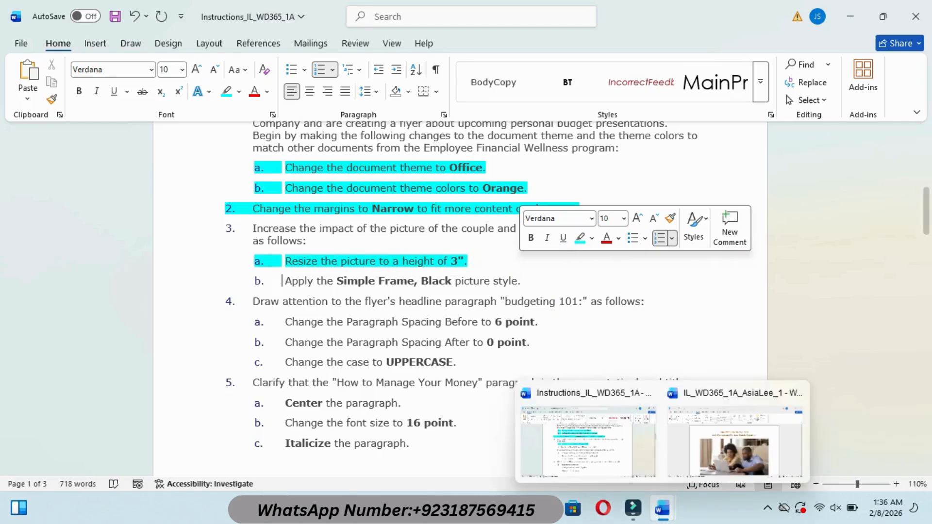
pyautogui.click(690, 454)
pyautogui.click(510, 346)
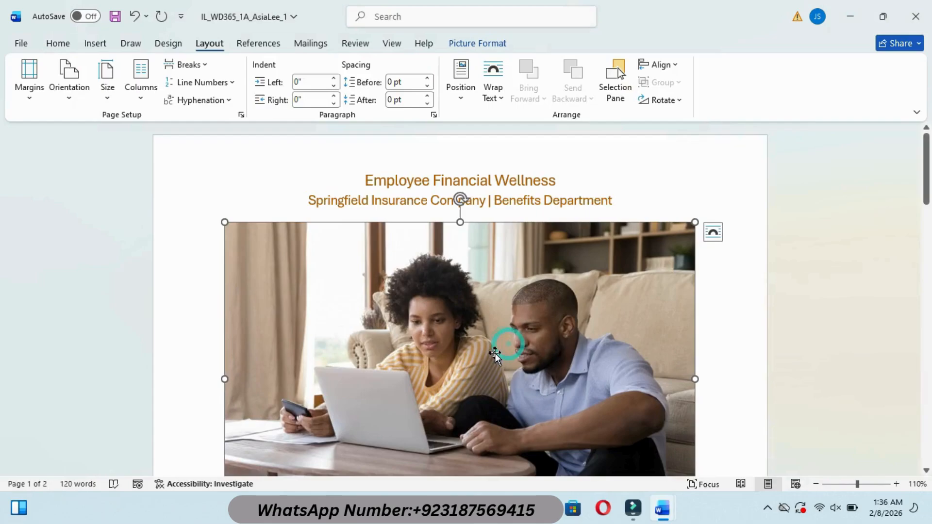
pyautogui.click(485, 43)
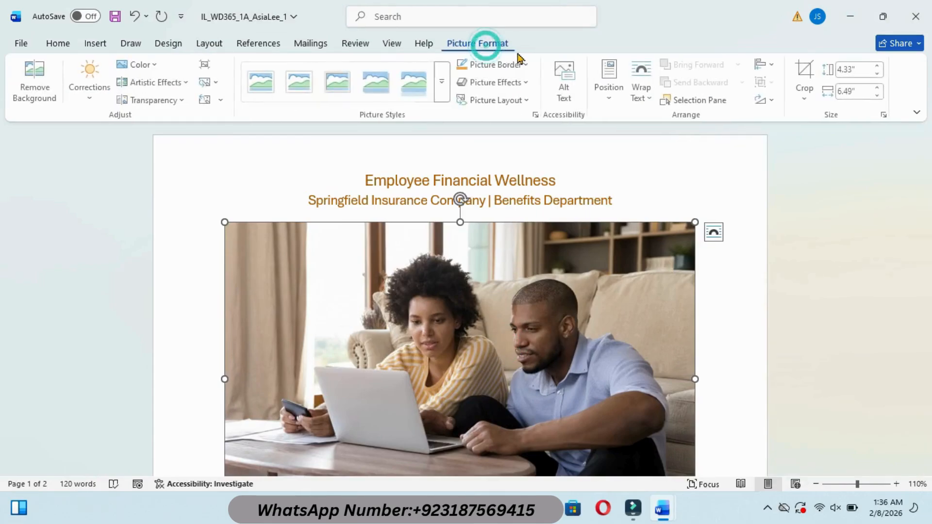
pyautogui.click(865, 69)
pyautogui.write('3')
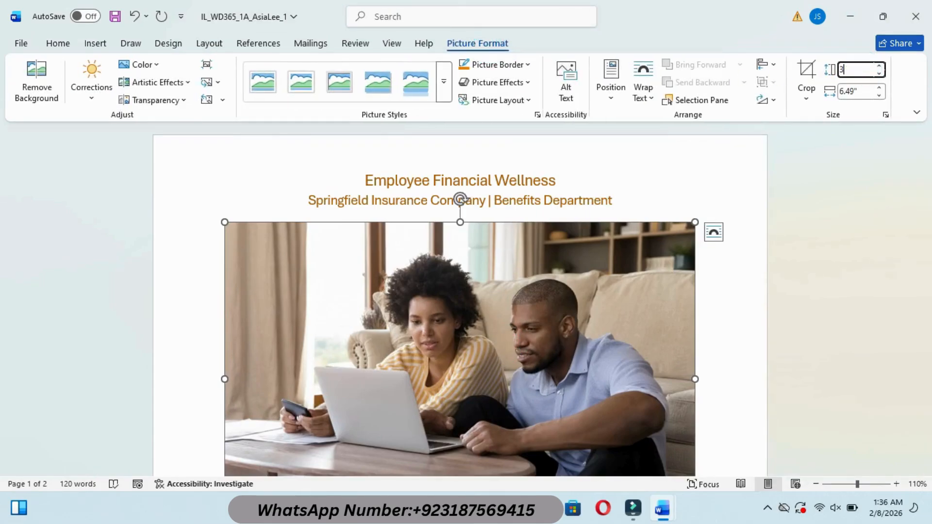
pyautogui.press('Return')
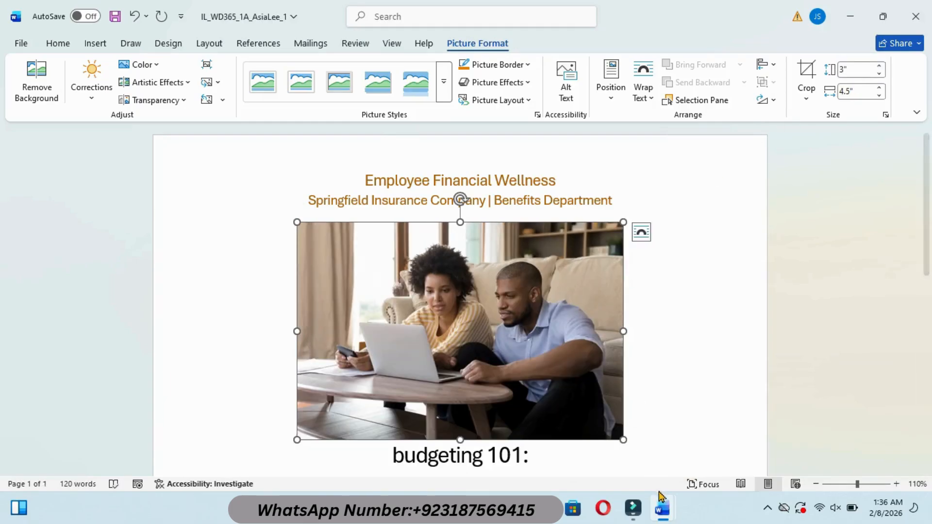
# - In the instructions document, highlight step 3b about the Simple Frame, Black picture style in turquoise
pyautogui.moveTo(662, 508)
pyautogui.click(597, 412)
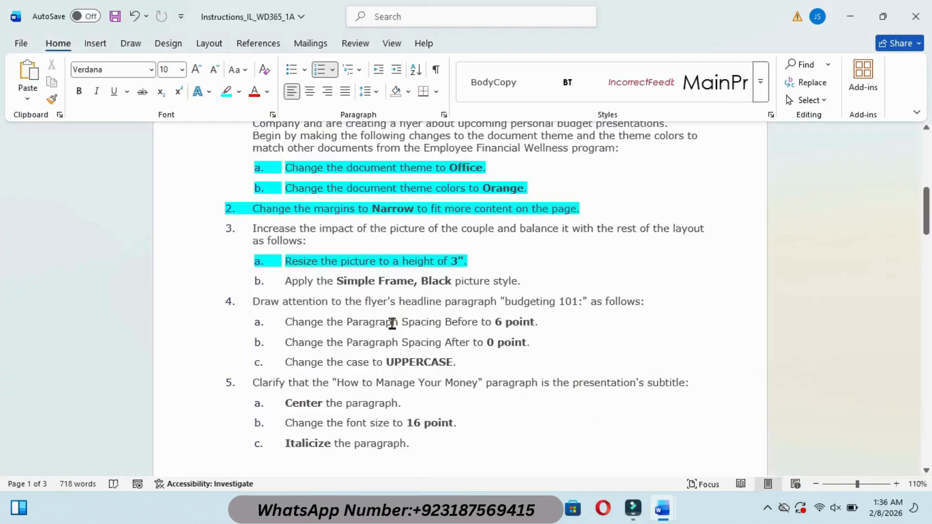
pyautogui.moveTo(286, 281); pyautogui.dragTo(521, 282)
pyautogui.click(622, 258)
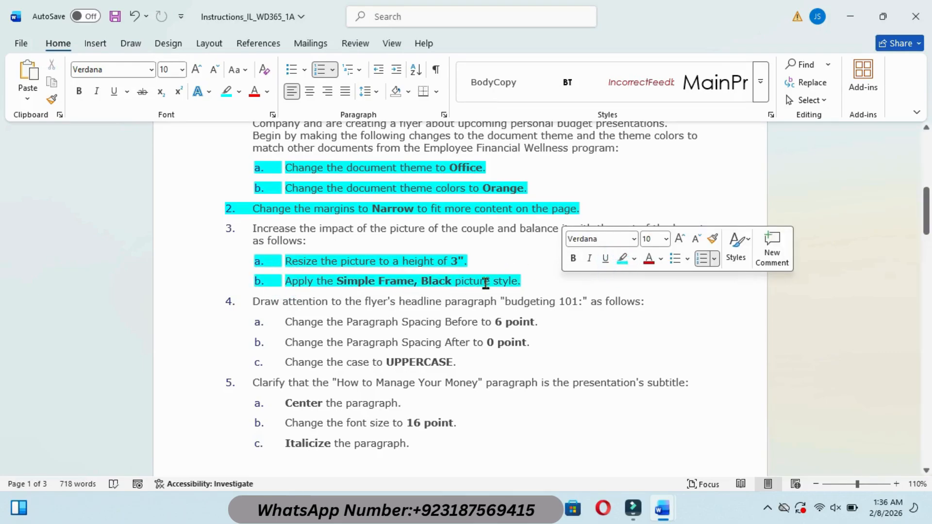
# - Return to the flyer document and apply the Simple Frame, Black picture style to the picture of the couple
pyautogui.moveTo(662, 508)
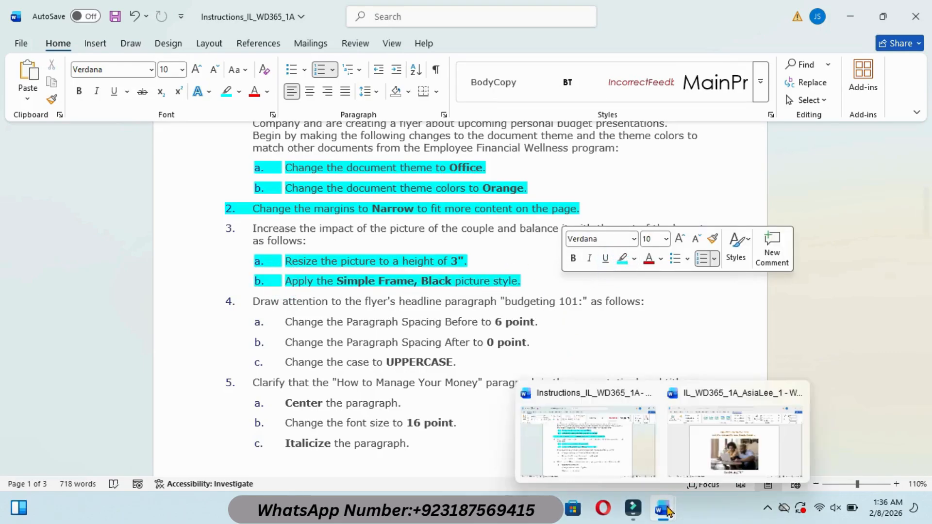
pyautogui.click(696, 443)
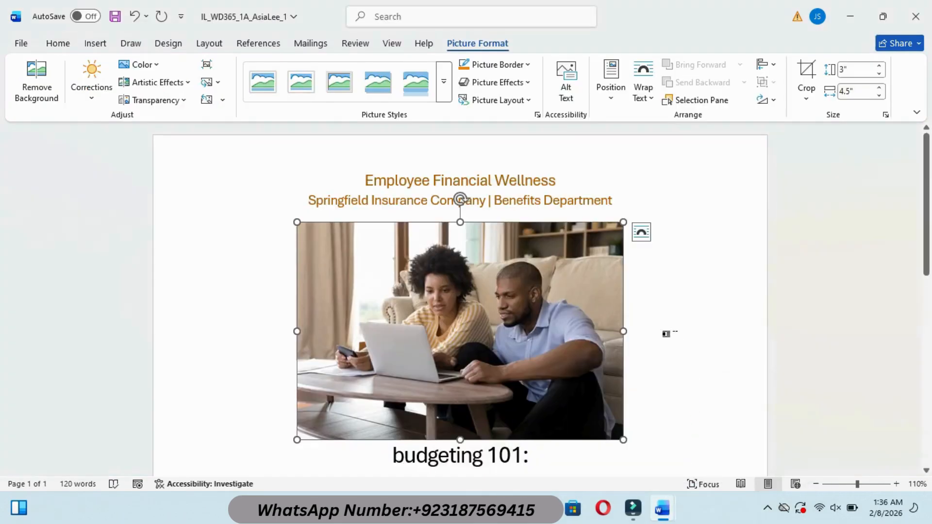
pyautogui.click(443, 81)
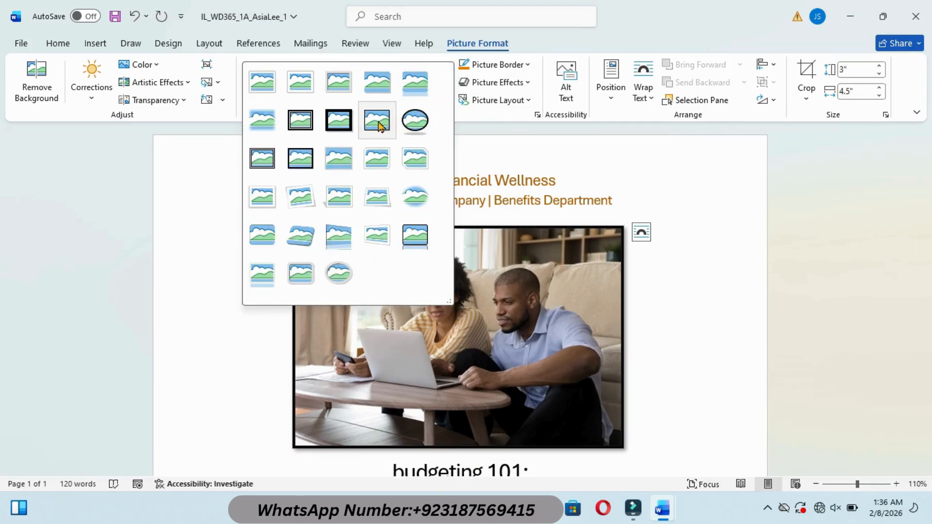
pyautogui.click(378, 126)
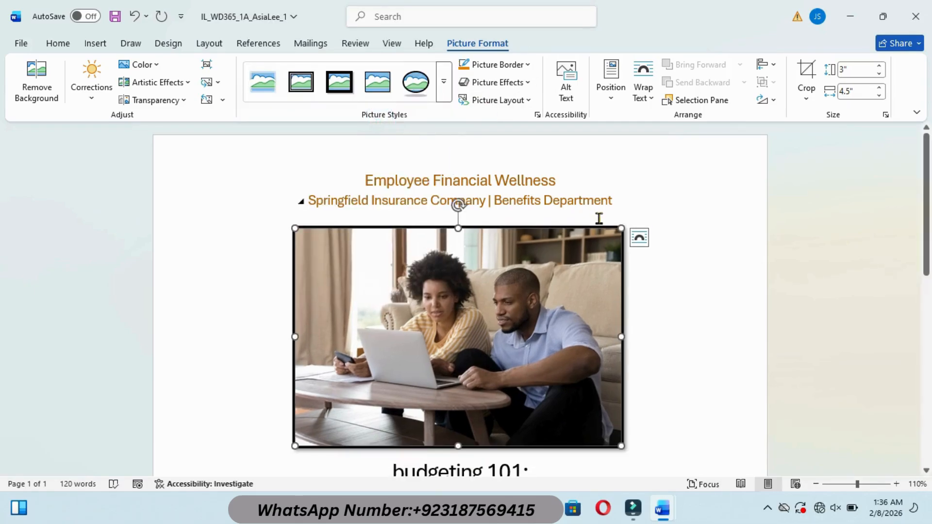
# - In the instructions document, highlight the step 4 sentence about the "budgeting 101:" headline paragraph in turquoise
pyautogui.moveTo(666, 522)
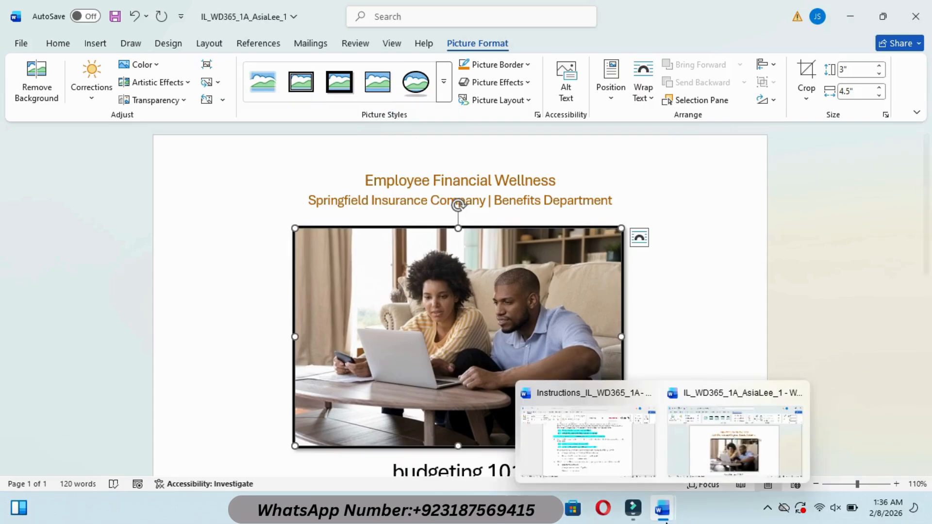
pyautogui.click(629, 467)
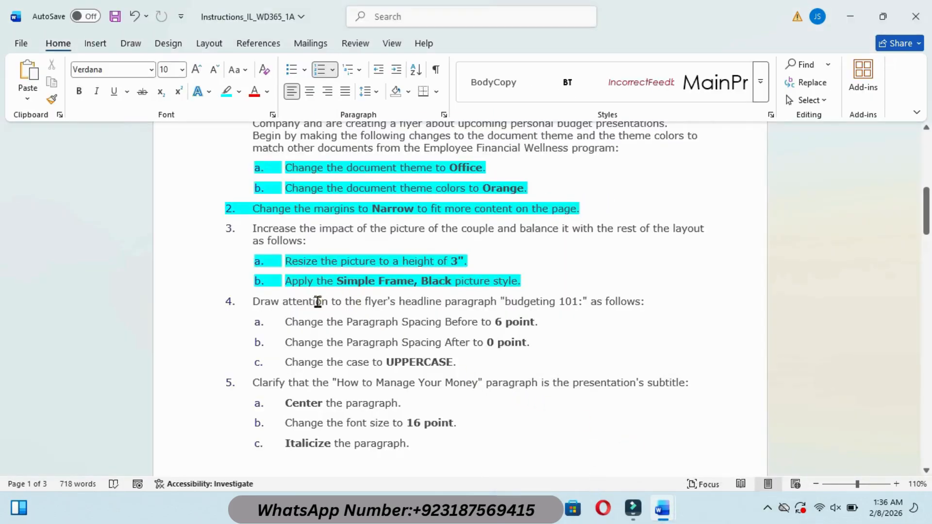
pyautogui.moveTo(254, 300); pyautogui.dragTo(650, 302)
pyautogui.click(758, 280)
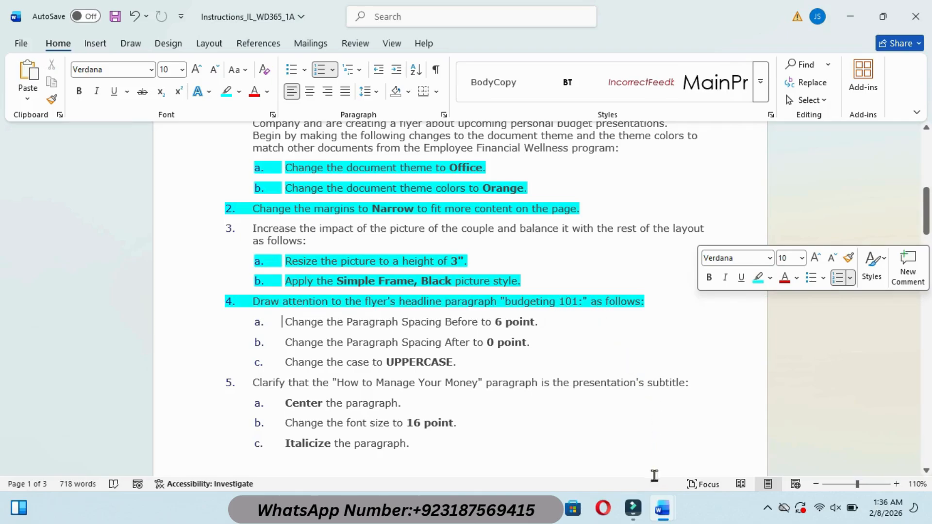
# - Return to the flyer document and select the "budgeting 101:" headline paragraph below the picture
pyautogui.moveTo(662, 508)
pyautogui.click(699, 418)
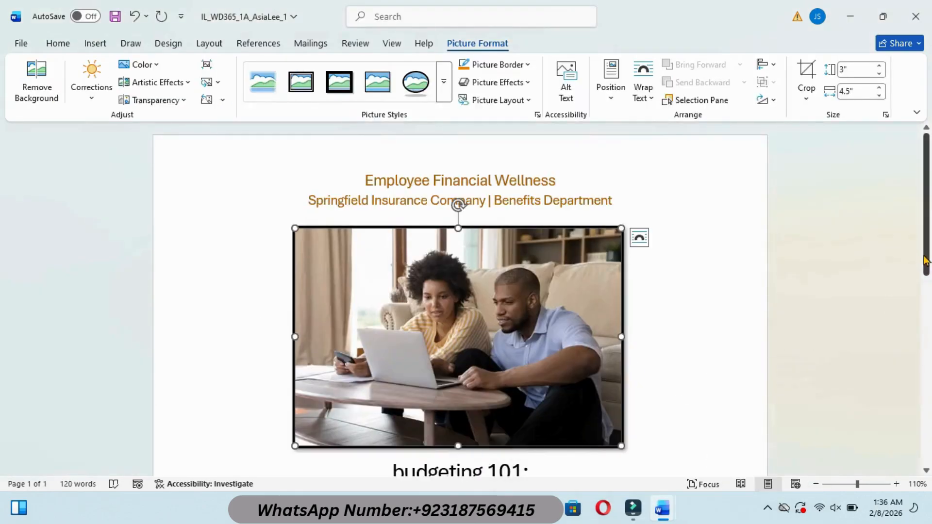
pyautogui.moveTo(921, 250); pyautogui.dragTo(921, 290)
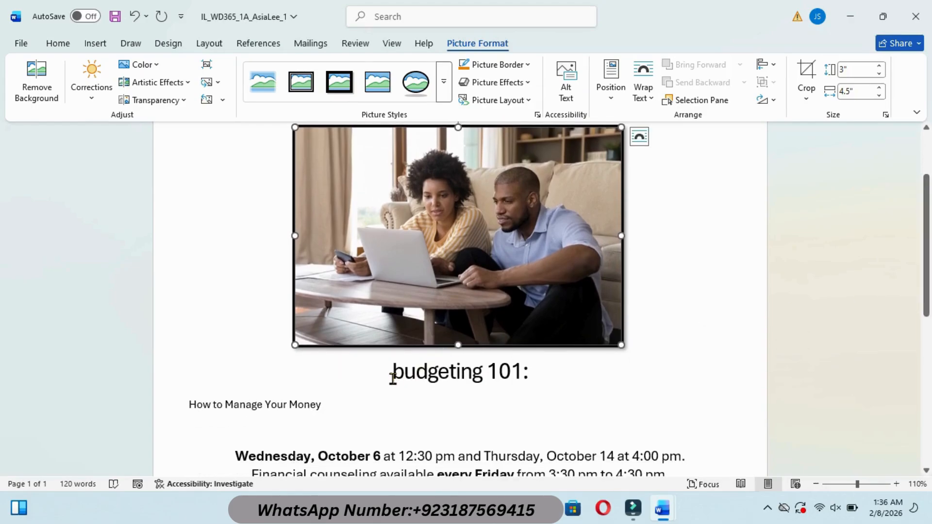
pyautogui.moveTo(393, 372); pyautogui.dragTo(541, 371)
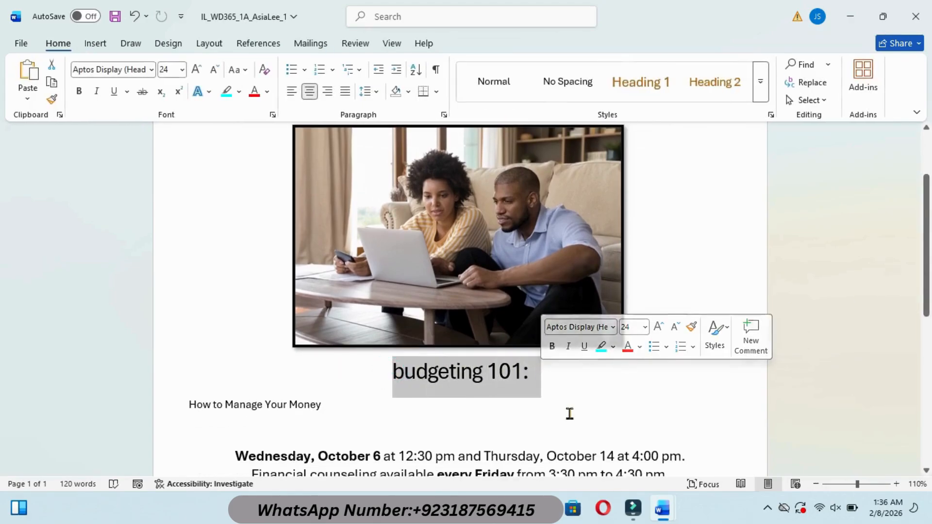
# - In the instructions document, highlight step 4a about the 6 point Paragraph Spacing Before in turquoise
pyautogui.moveTo(663, 514)
pyautogui.click(613, 466)
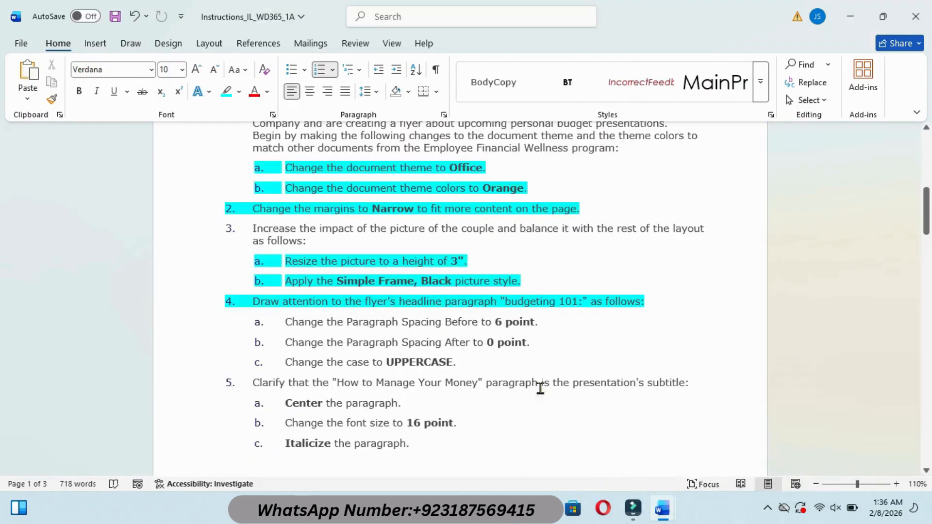
pyautogui.moveTo(284, 322); pyautogui.dragTo(553, 322)
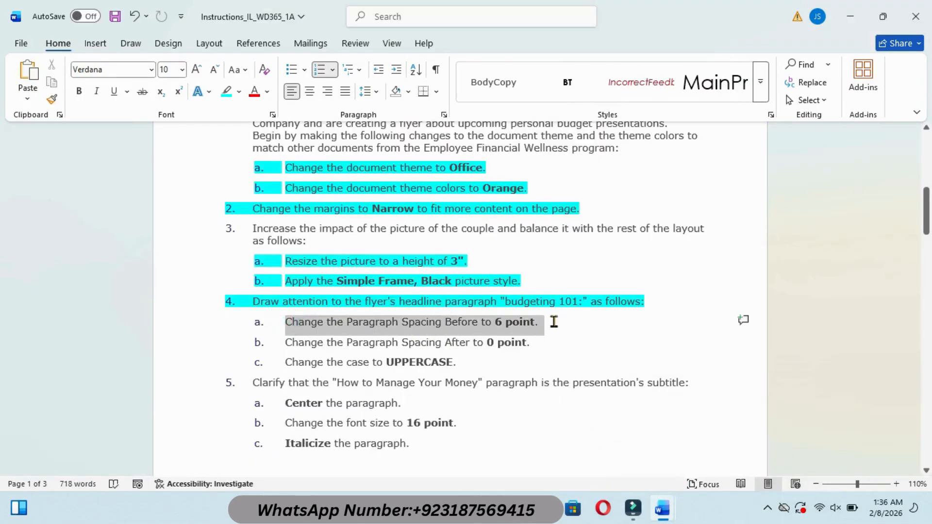
pyautogui.click(613, 297)
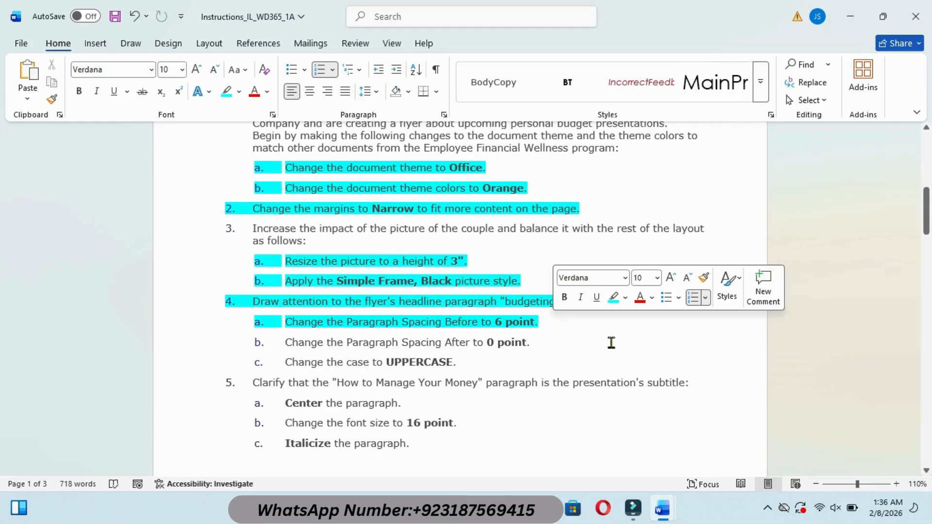
# - Return to the flyer document and set the selected "budgeting 101:" paragraph's spacing before to 6 pt
pyautogui.moveTo(662, 508)
pyautogui.click(715, 437)
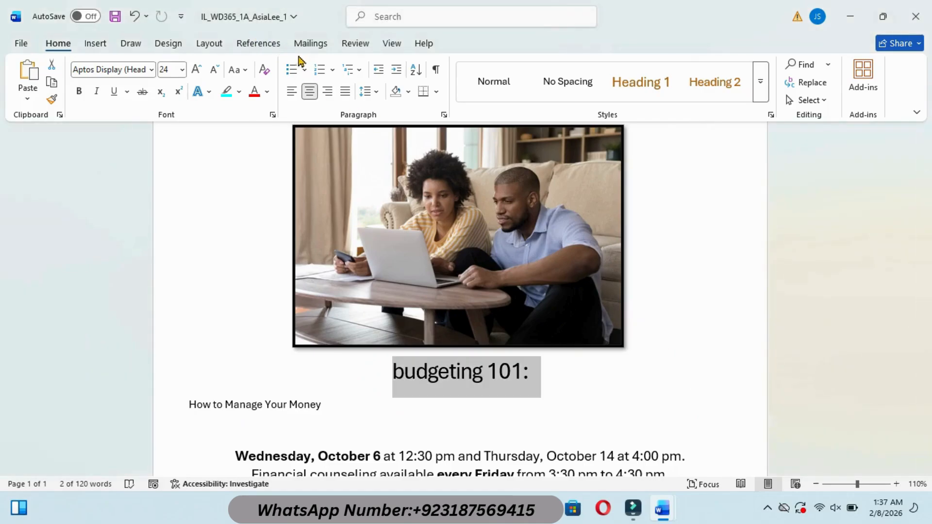
pyautogui.click(264, 46)
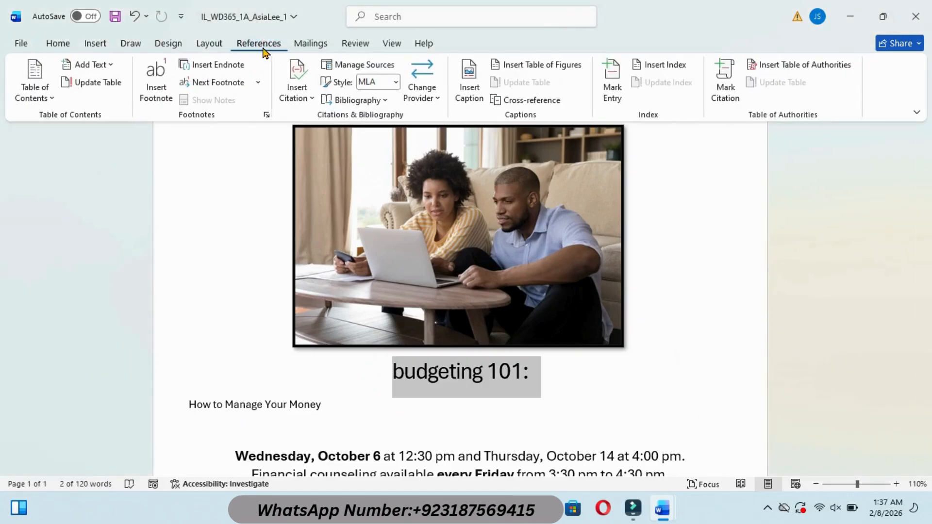
pyautogui.click(209, 46)
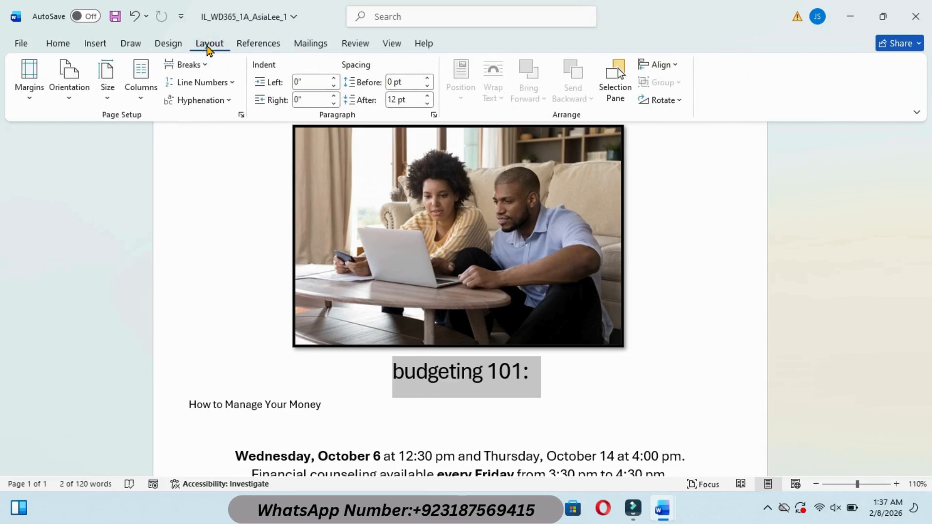
pyautogui.click(394, 83)
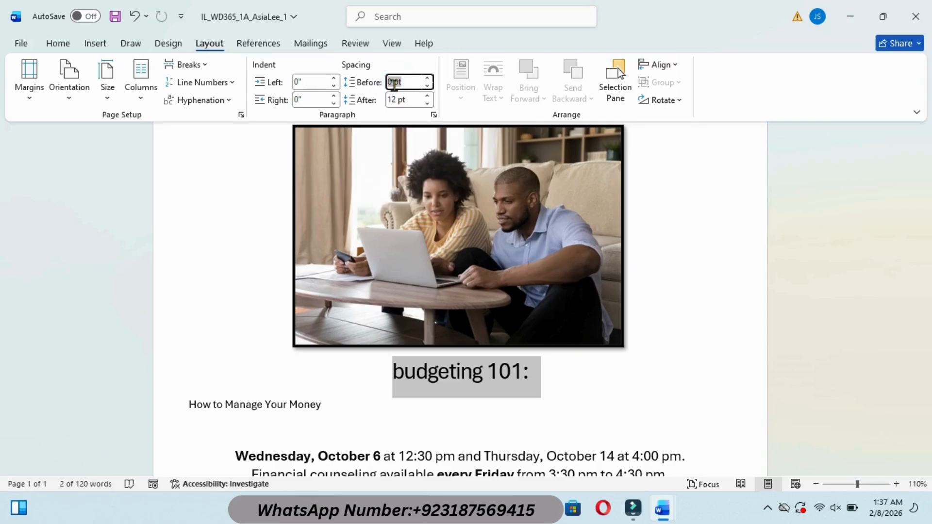
pyautogui.click(394, 82)
pyautogui.write('6pt')
pyautogui.press('Return')
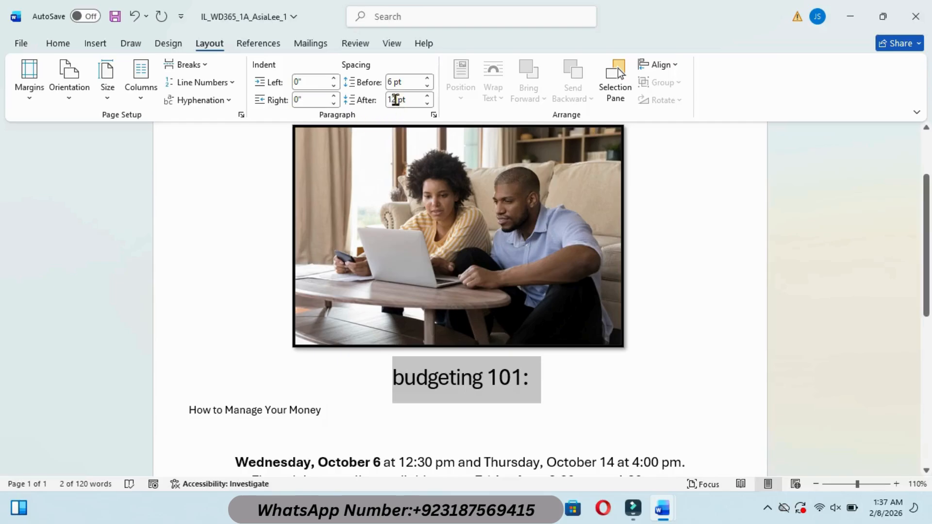
# - Set the "budgeting 101:" headline paragraph's spacing after to 0 pt
pyautogui.click(395, 99)
pyautogui.click(398, 99)
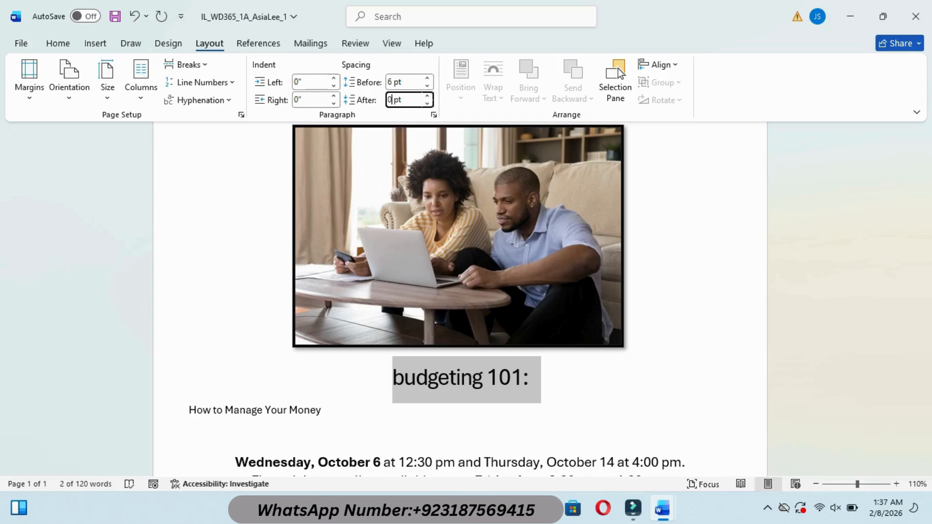
pyautogui.write('0')
pyautogui.press('Return')
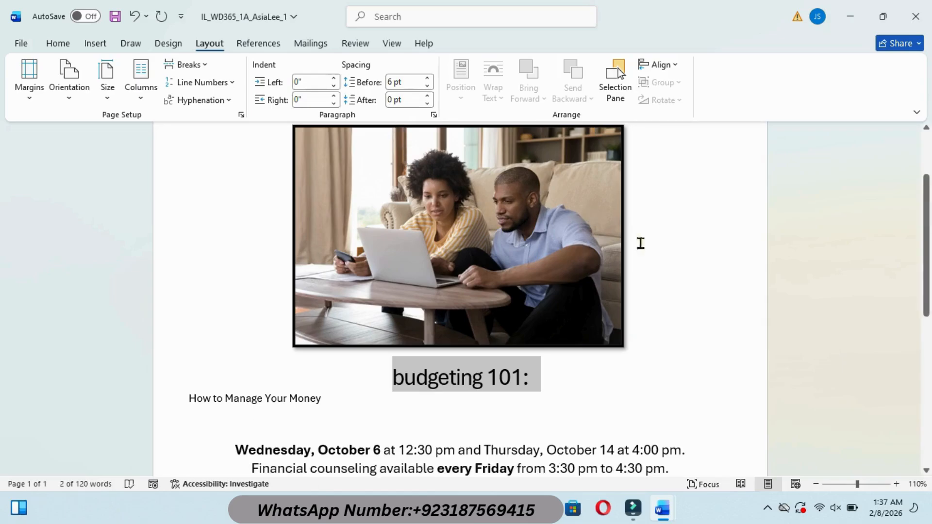
# - In the instructions document, highlight steps 4b and 4c about the 0 point spacing after and UPPERCASE in turquoise
pyautogui.moveTo(663, 505)
pyautogui.click(613, 427)
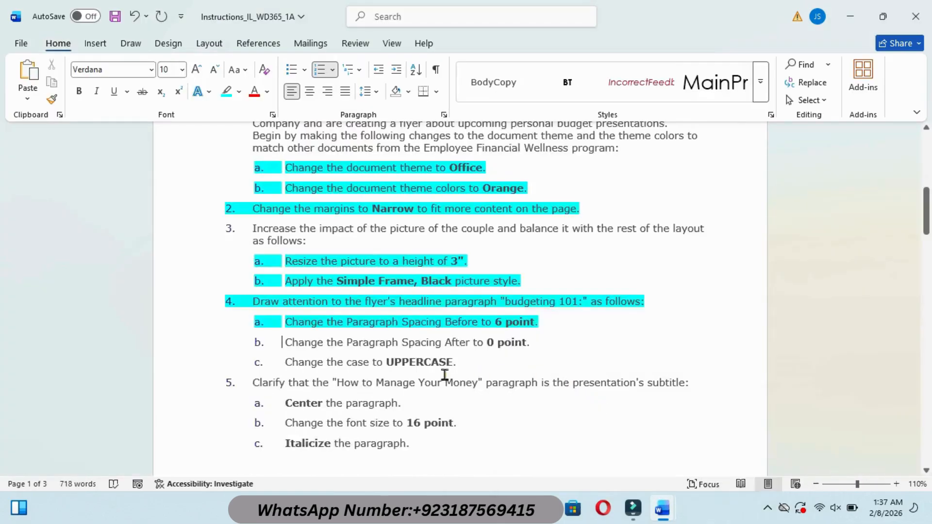
pyautogui.moveTo(282, 342); pyautogui.dragTo(534, 342)
pyautogui.click(589, 317)
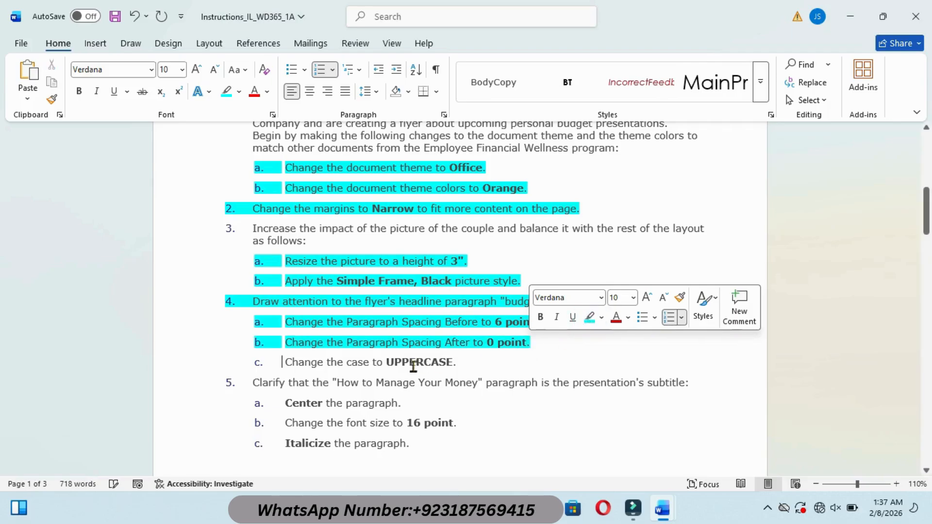
pyautogui.moveTo(283, 362); pyautogui.dragTo(466, 362)
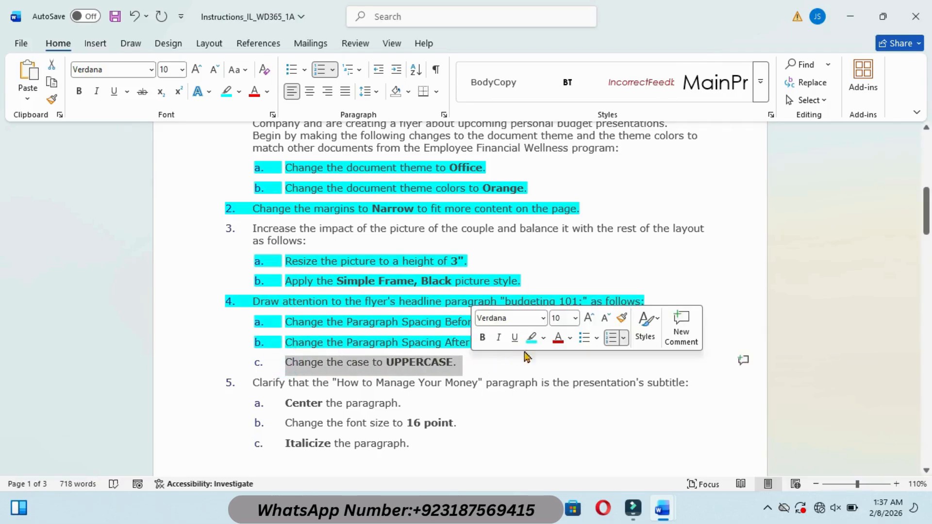
pyautogui.click(532, 337)
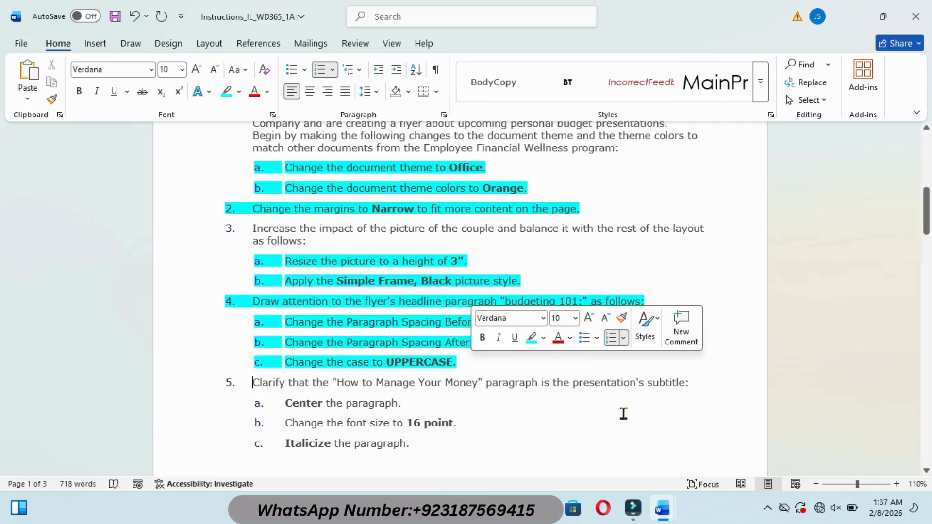
# - Return to the flyer document and change the case of the "budgeting 101:" headline to UPPERCASE
pyautogui.moveTo(662, 508)
pyautogui.click(721, 440)
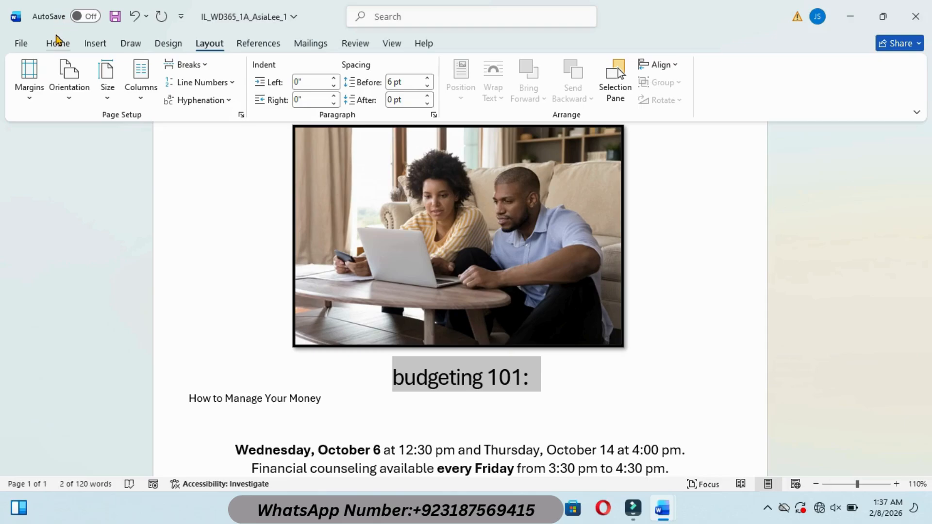
pyautogui.click(59, 44)
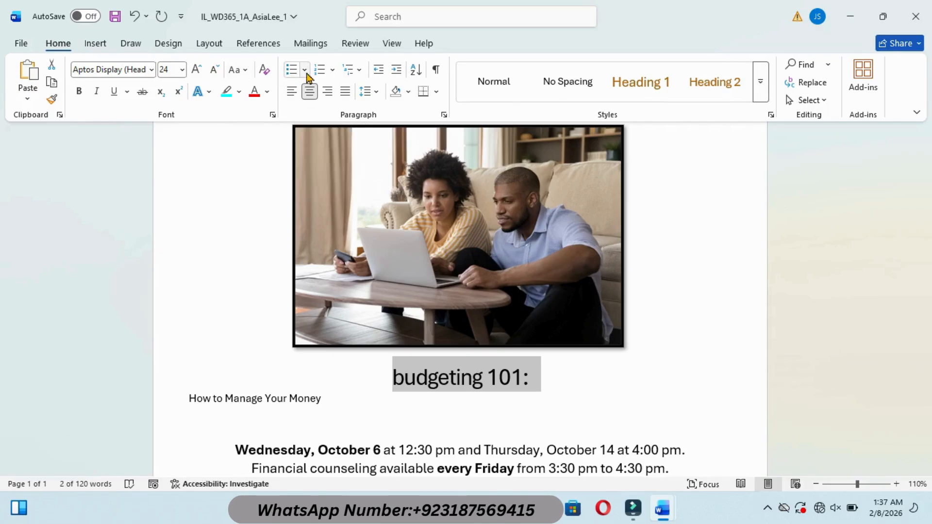
pyautogui.click(245, 71)
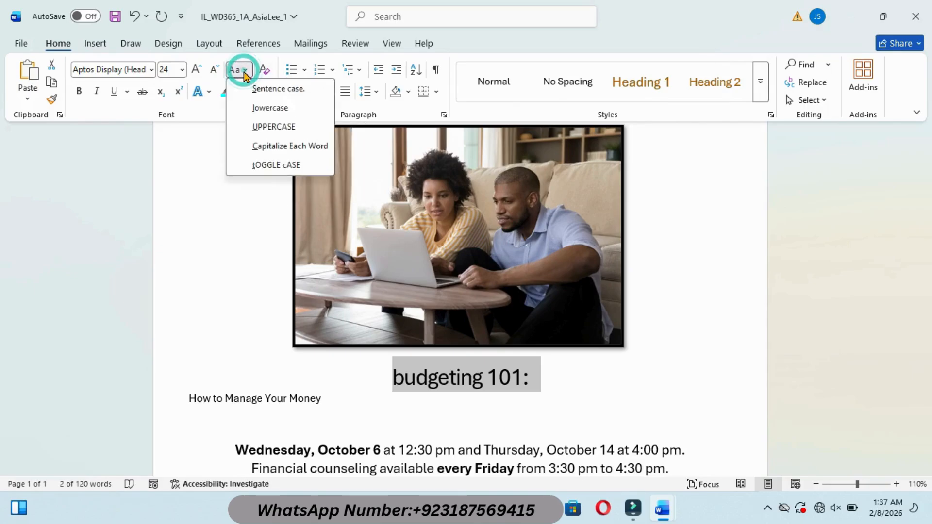
pyautogui.click(280, 127)
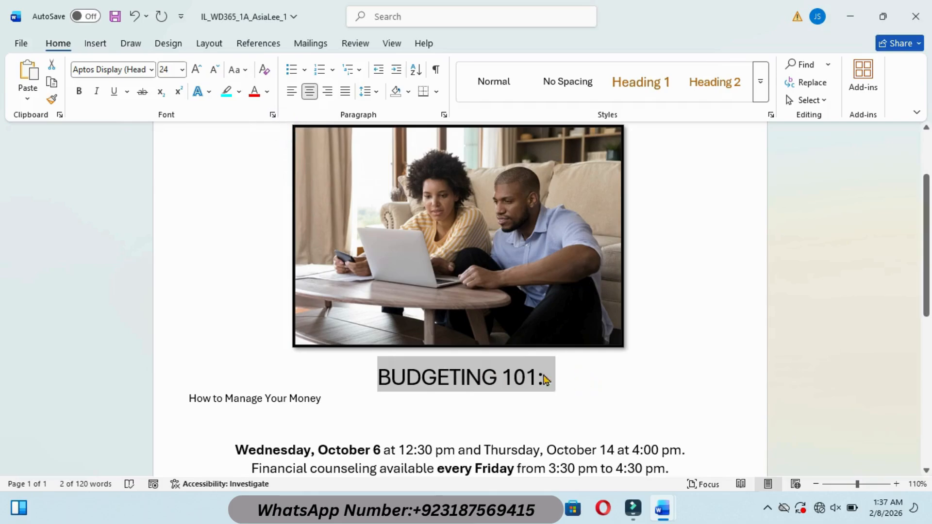
# - In the instructions document, highlight the step 5 sentence about the "How to Manage Your Money" subtitle in turquoise
pyautogui.moveTo(663, 508)
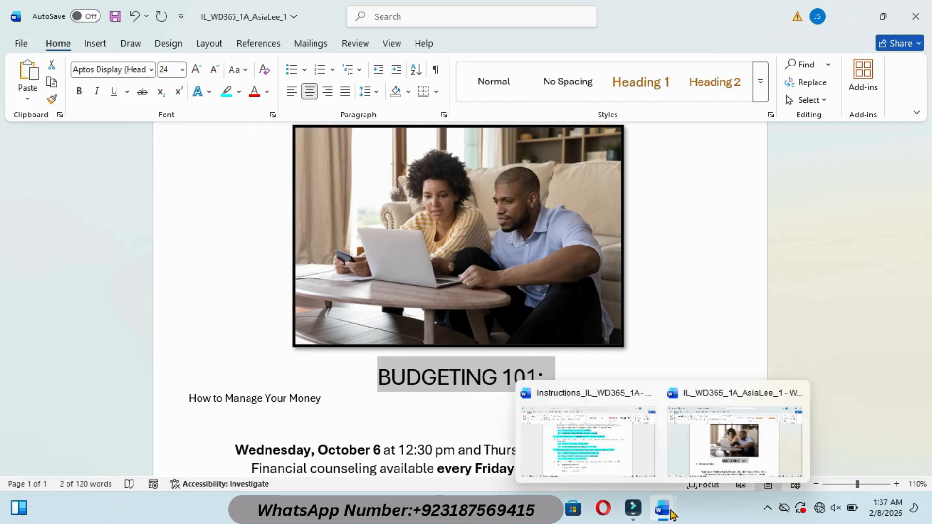
pyautogui.click(613, 444)
pyautogui.moveTo(925, 218); pyautogui.dragTo(924, 238)
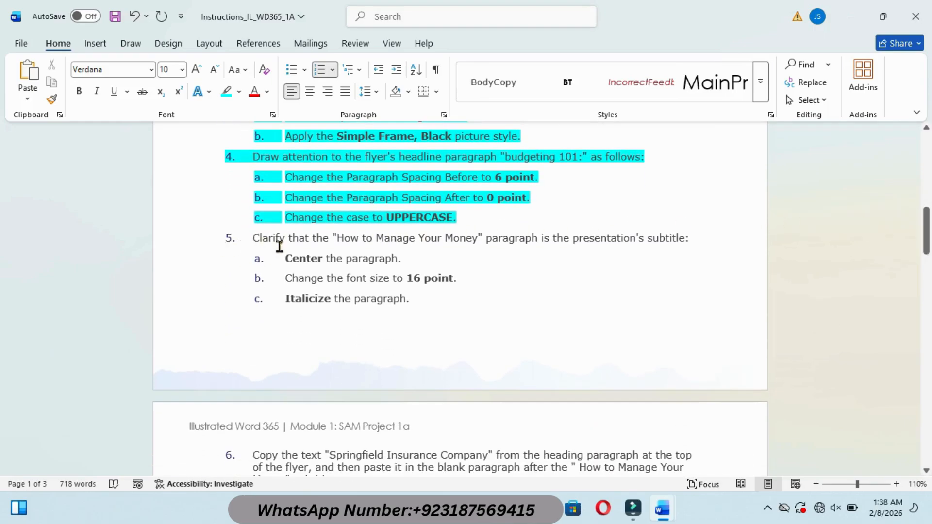
pyautogui.moveTo(254, 238); pyautogui.dragTo(703, 241)
pyautogui.click(754, 216)
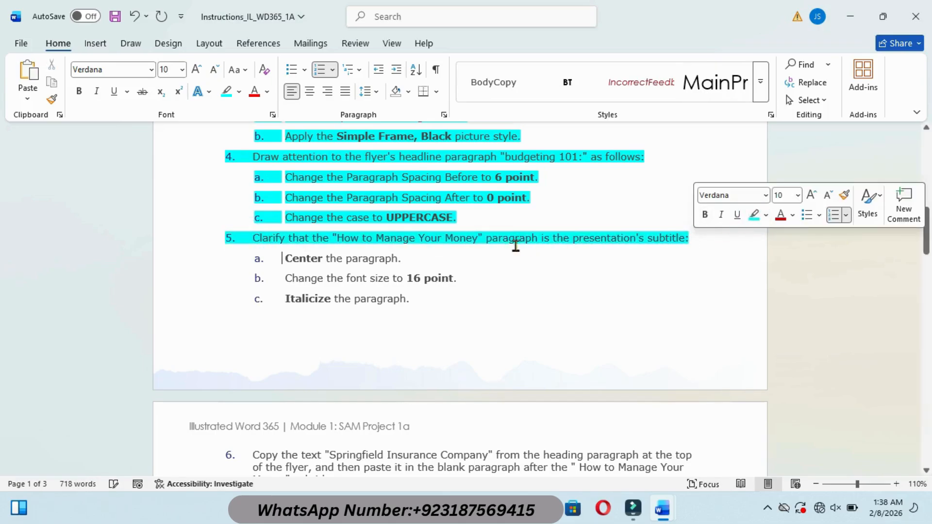
# - Return to the flyer document and select the "How to Manage Your Money" paragraph
pyautogui.moveTo(663, 509)
pyautogui.click(694, 439)
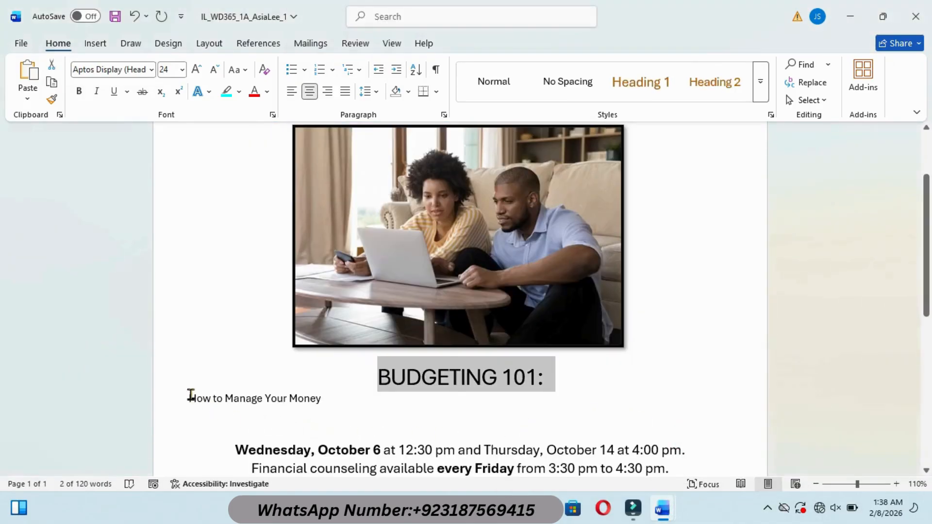
pyautogui.moveTo(189, 397); pyautogui.dragTo(337, 400)
# - In the instructions document, highlight step 5a about centering the paragraph in turquoise
pyautogui.moveTo(663, 508)
pyautogui.click(614, 456)
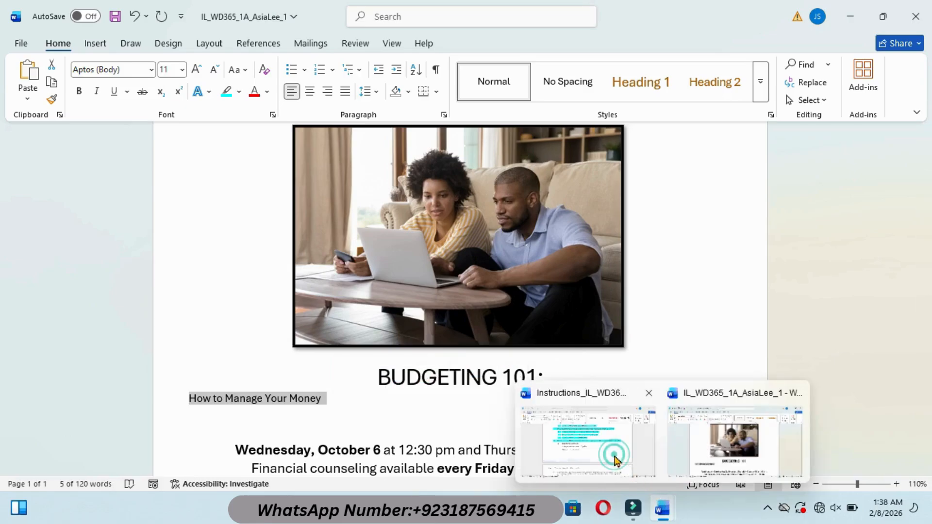
pyautogui.moveTo(284, 257); pyautogui.dragTo(424, 256)
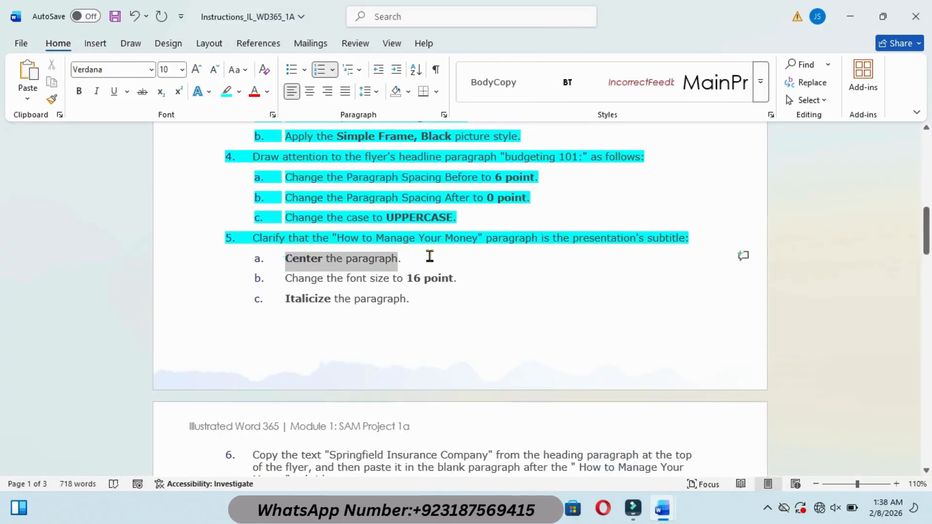
pyautogui.click(492, 231)
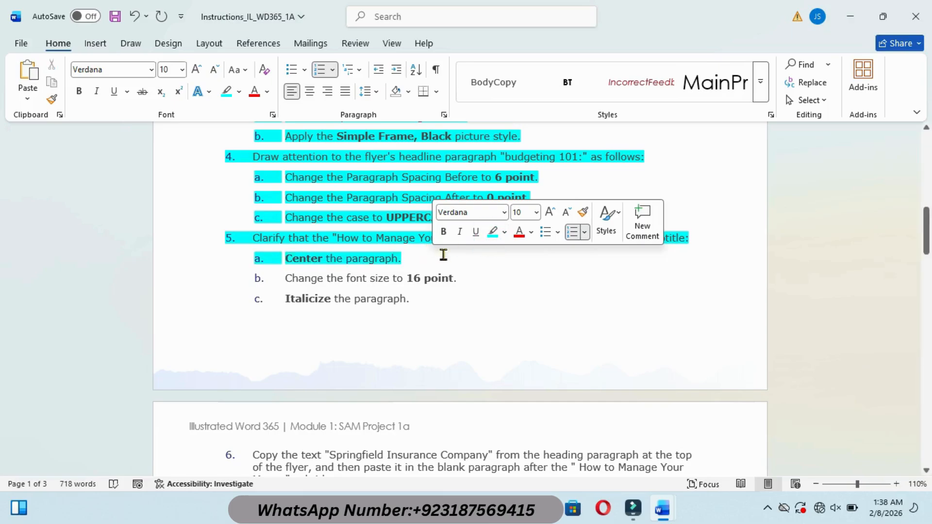
# - Return to the flyer document and center the selected "How to Manage Your Money" paragraph
pyautogui.moveTo(662, 509)
pyautogui.click(698, 436)
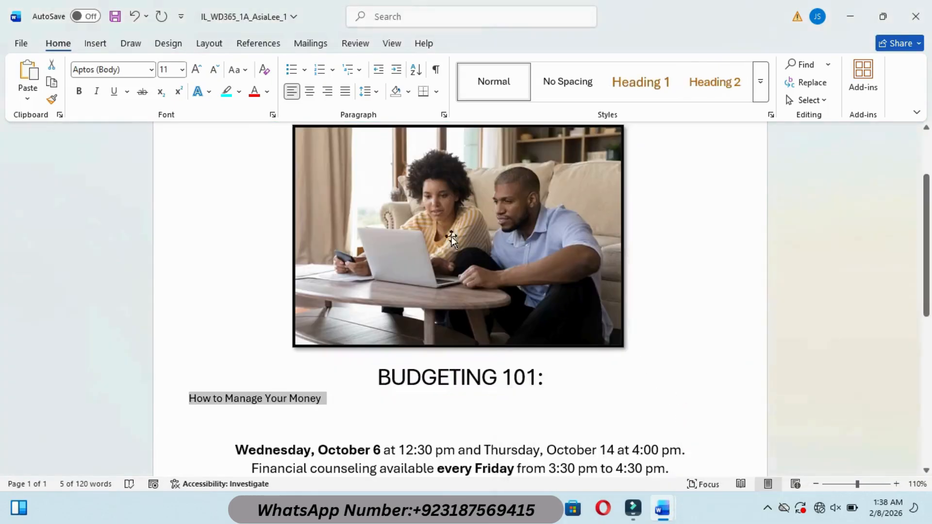
pyautogui.click(309, 92)
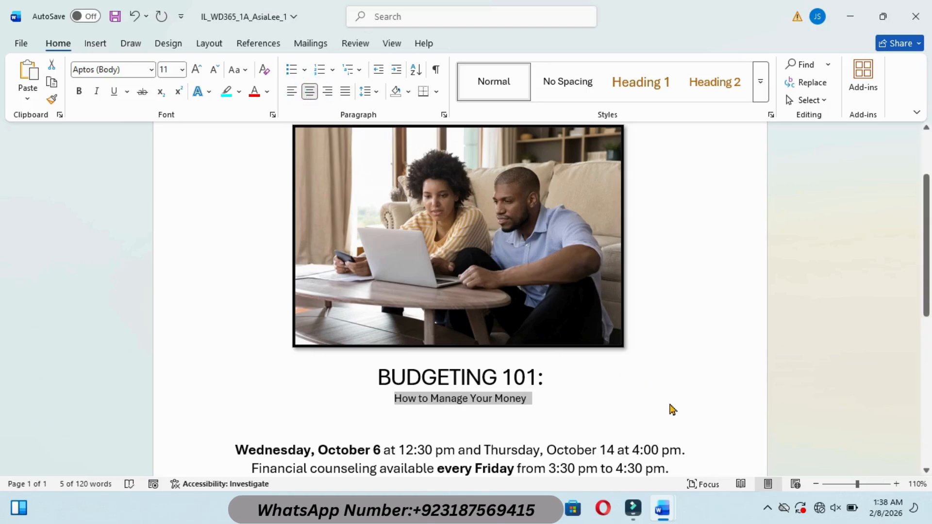
# - In the instructions document, highlight step 5b about the 16 point font size in turquoise
pyautogui.moveTo(661, 510)
pyautogui.click(581, 439)
pyautogui.moveTo(286, 278); pyautogui.dragTo(462, 278)
pyautogui.click(525, 255)
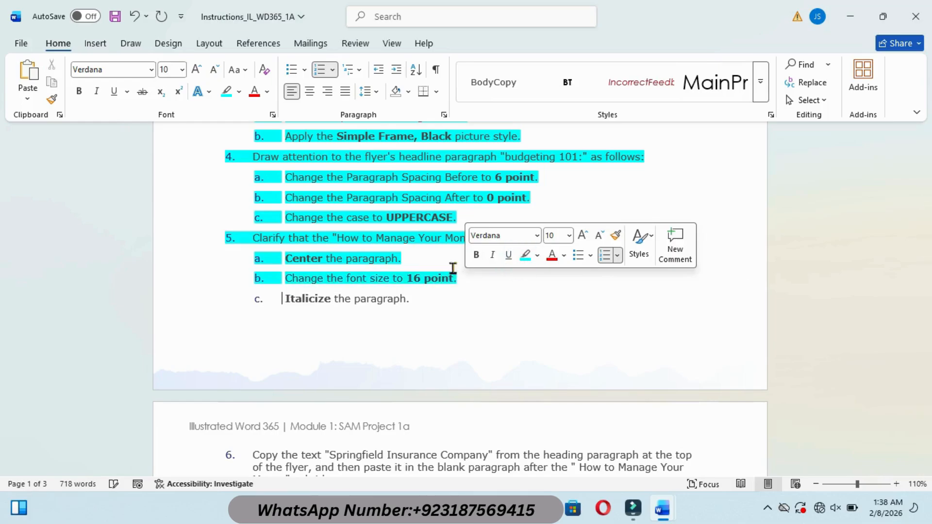
# - Return to the flyer document and set the "How to Manage Your Money" paragraph's font size to 16
pyautogui.moveTo(663, 509)
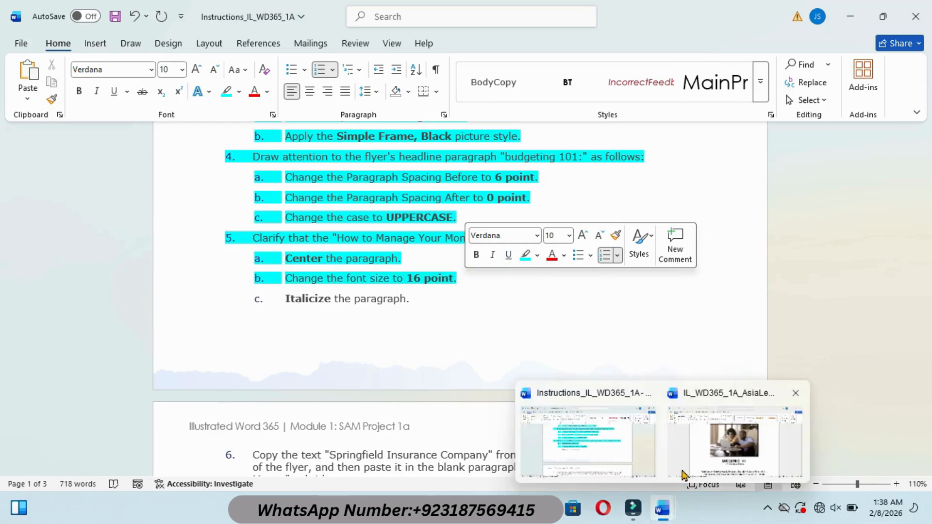
pyautogui.click(674, 444)
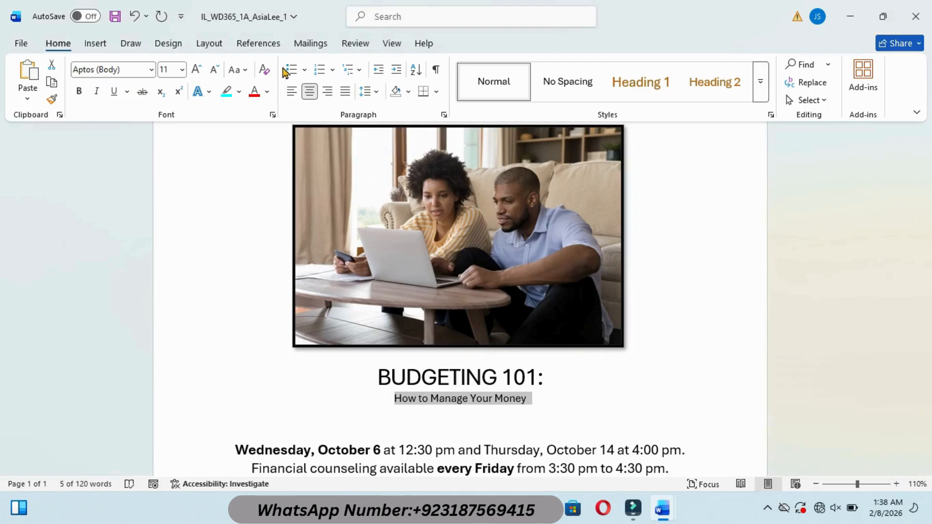
pyautogui.click(182, 70)
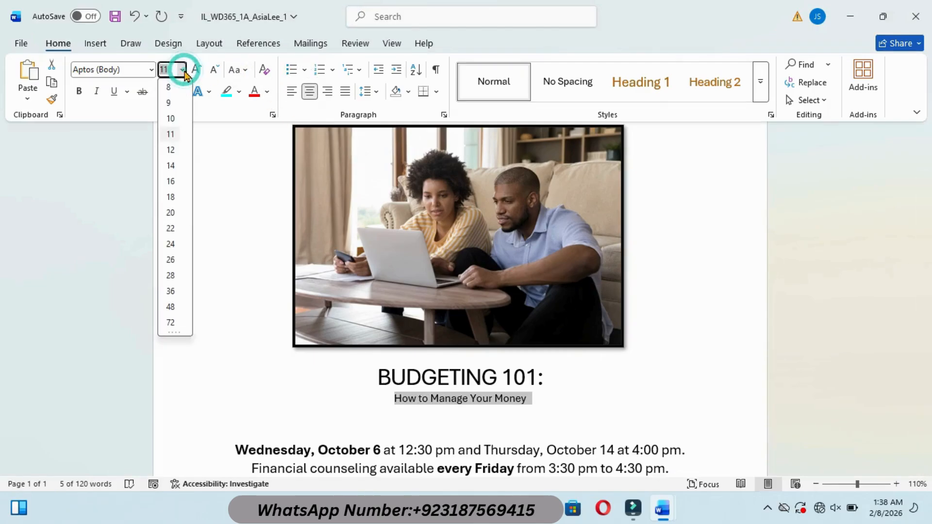
pyautogui.click(170, 182)
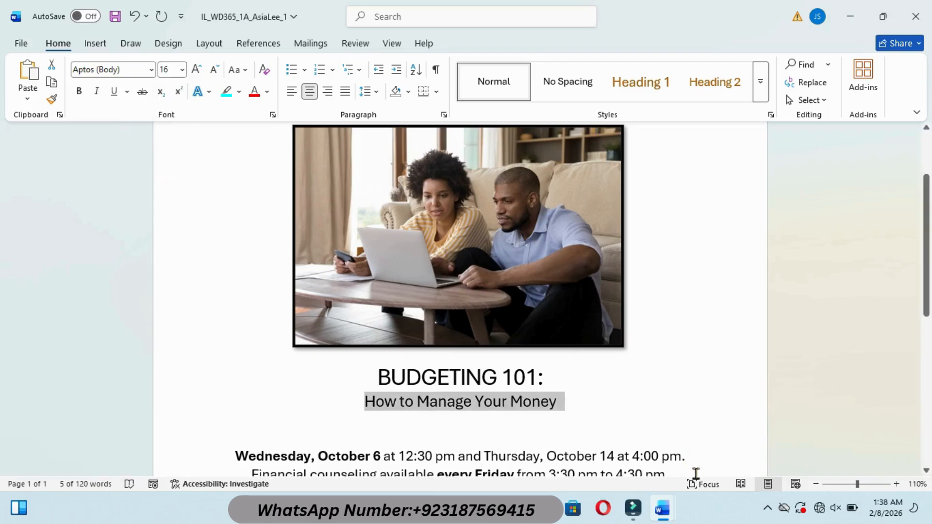
# - In the instructions document, highlight step 5c about italicizing the paragraph in turquoise
pyautogui.moveTo(662, 508)
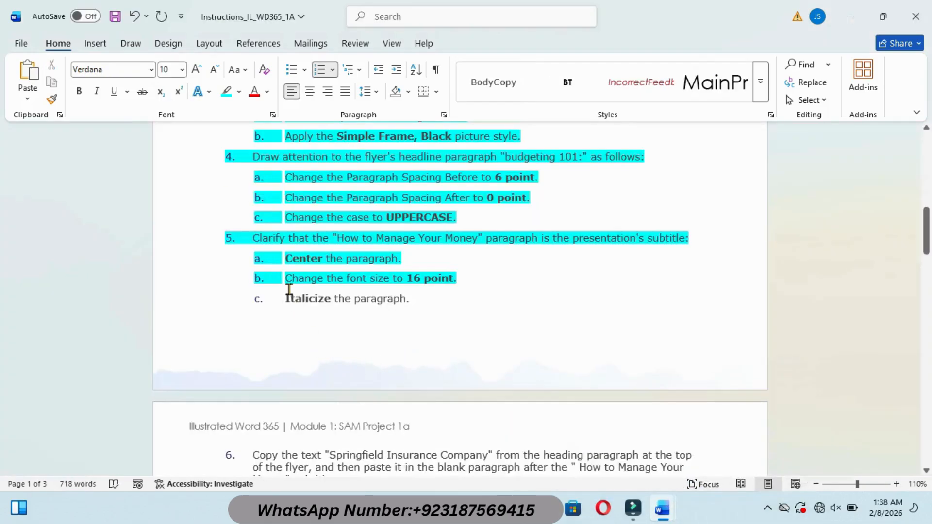
pyautogui.moveTo(284, 297); pyautogui.dragTo(428, 304)
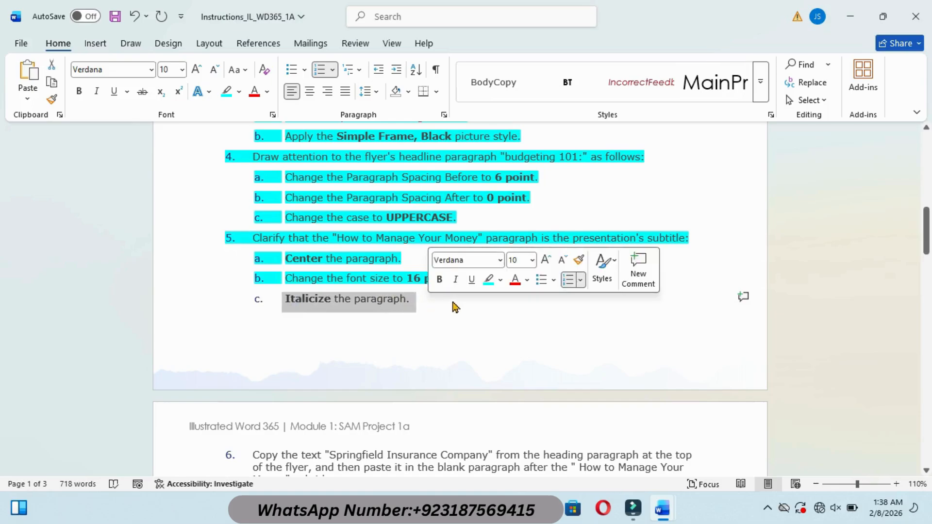
pyautogui.click(488, 280)
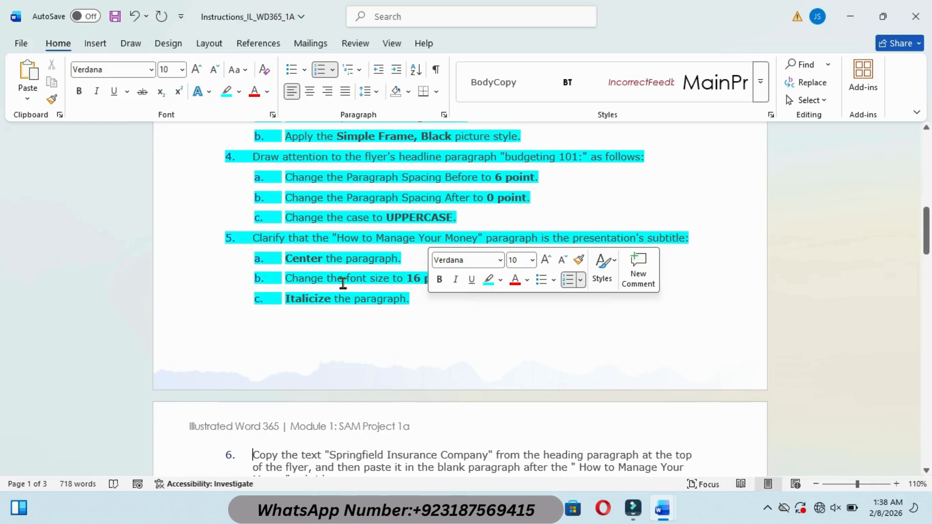
# - Return to the flyer document and italicize the selected "How to Manage Your Money" paragraph
pyautogui.moveTo(668, 519)
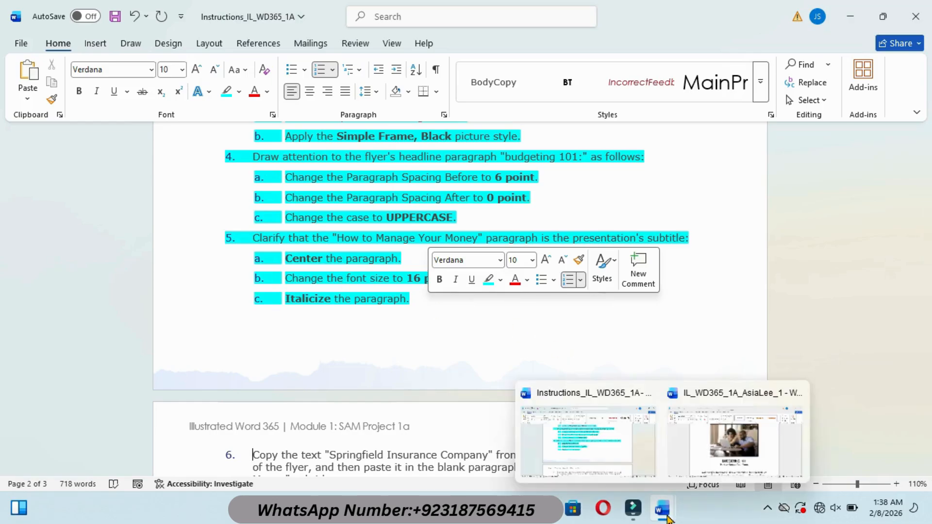
pyautogui.click(680, 422)
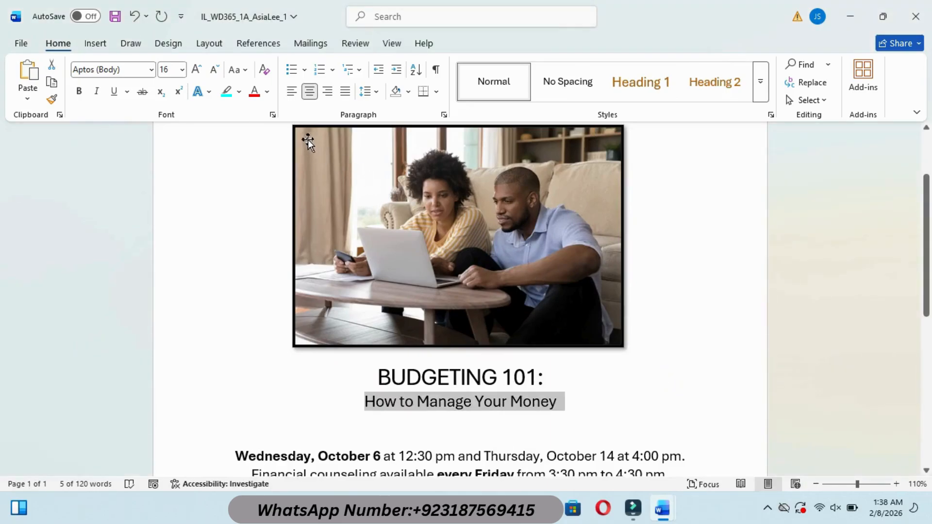
pyautogui.click(96, 91)
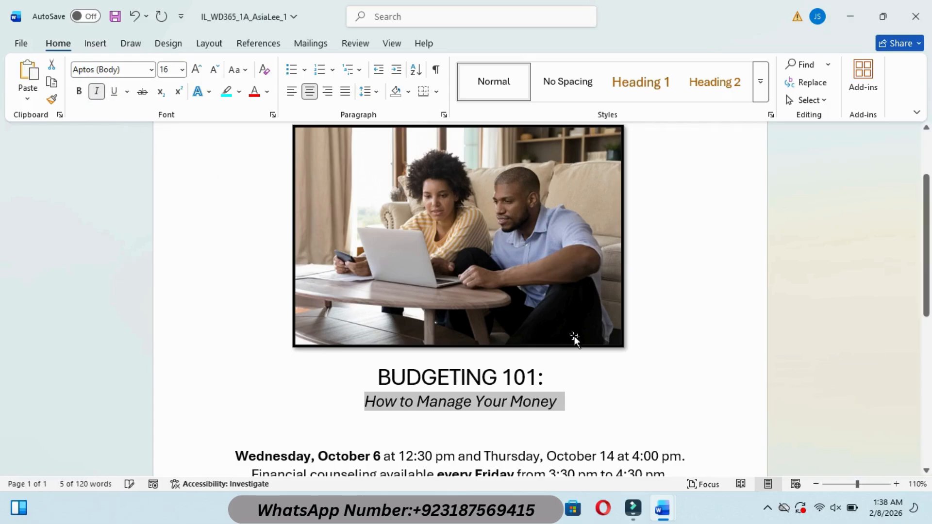
# - Switch to the instructions document and look over the remaining project steps and the Final Figure
pyautogui.moveTo(662, 508)
pyautogui.click(620, 455)
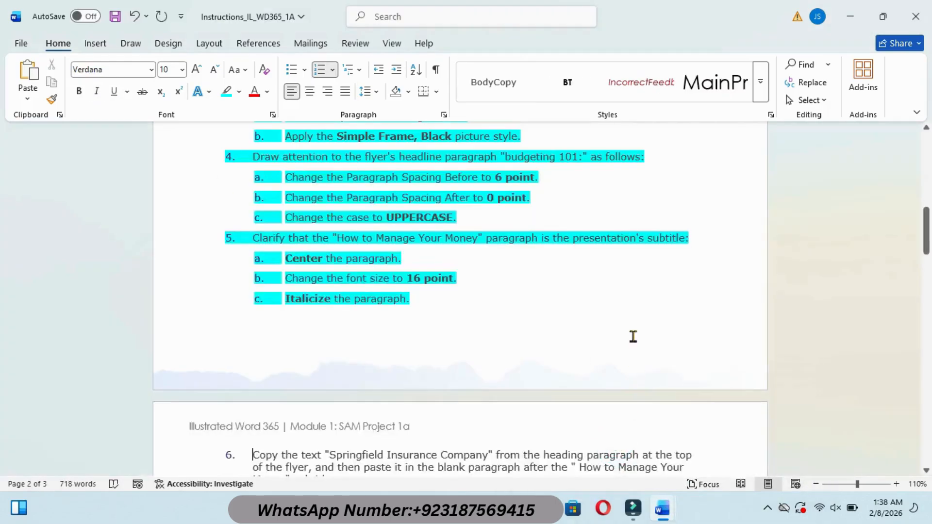
pyautogui.scroll(-20, 633, 336)
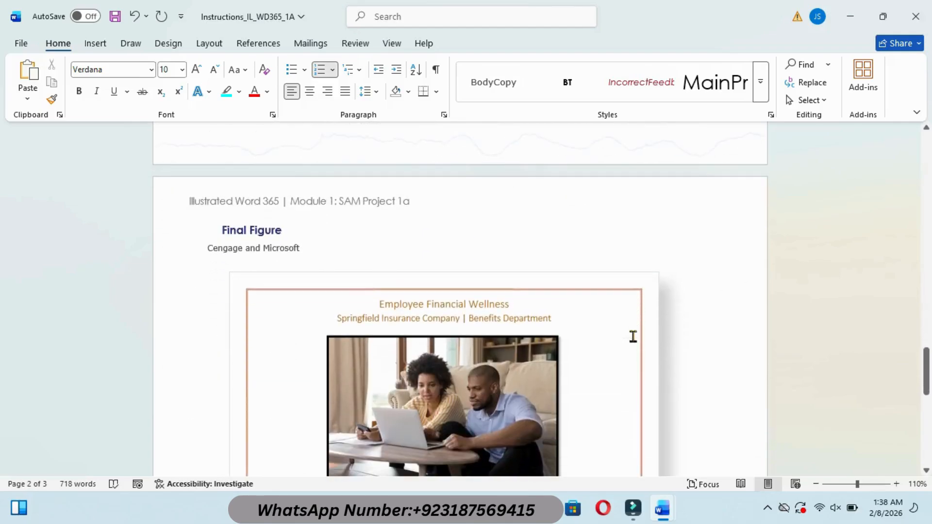
pyautogui.scroll(20, 633, 336)
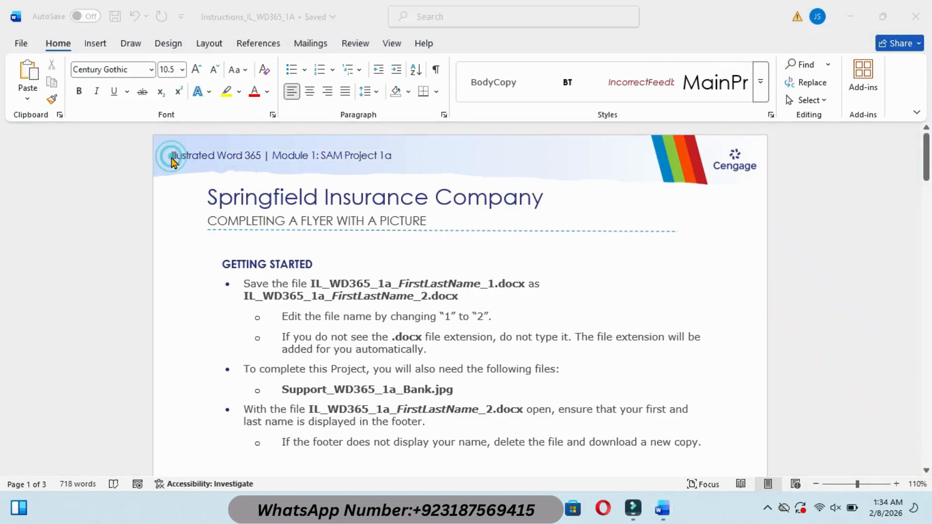
# - Highlight the header line "Illustrated Word 365 | Module 1: SAM Project 1a" in yellow and skim the project steps
pyautogui.moveTo(171, 155); pyautogui.dragTo(386, 154)
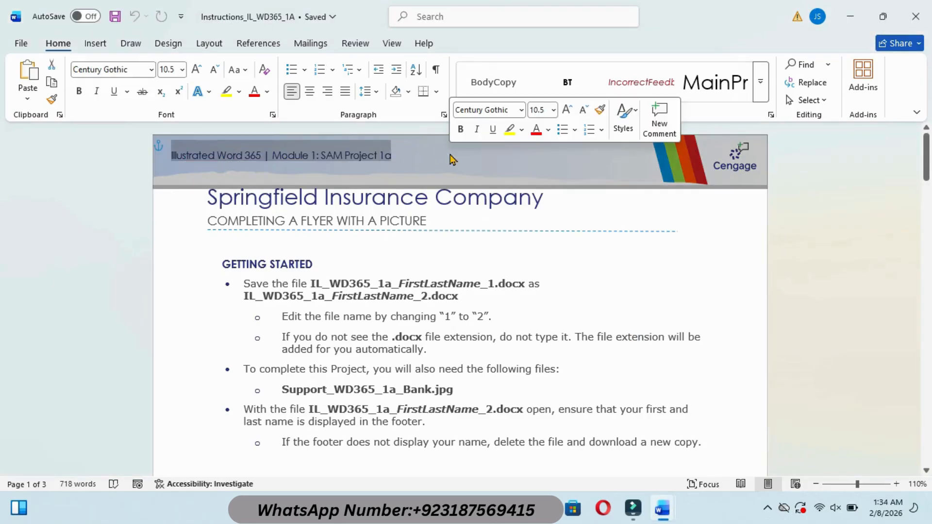
pyautogui.click(509, 129)
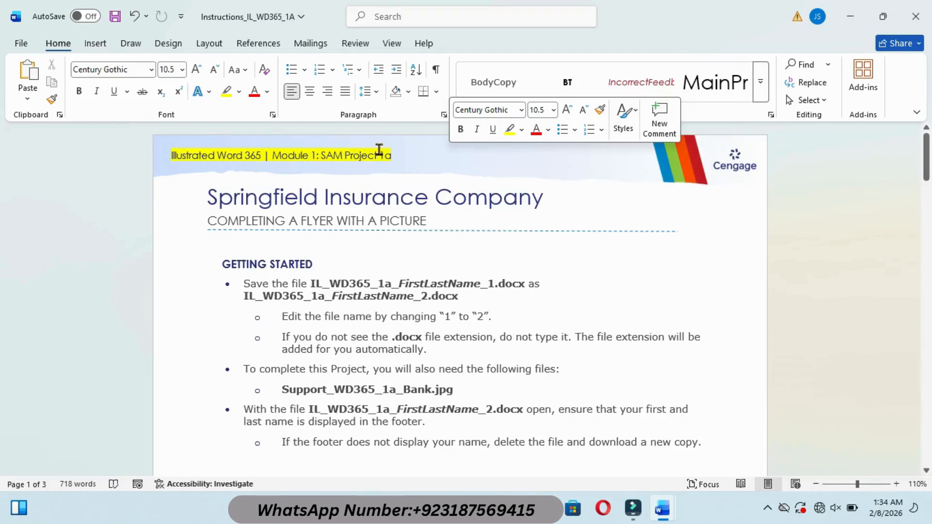
pyautogui.scroll(-20, 439, 177)
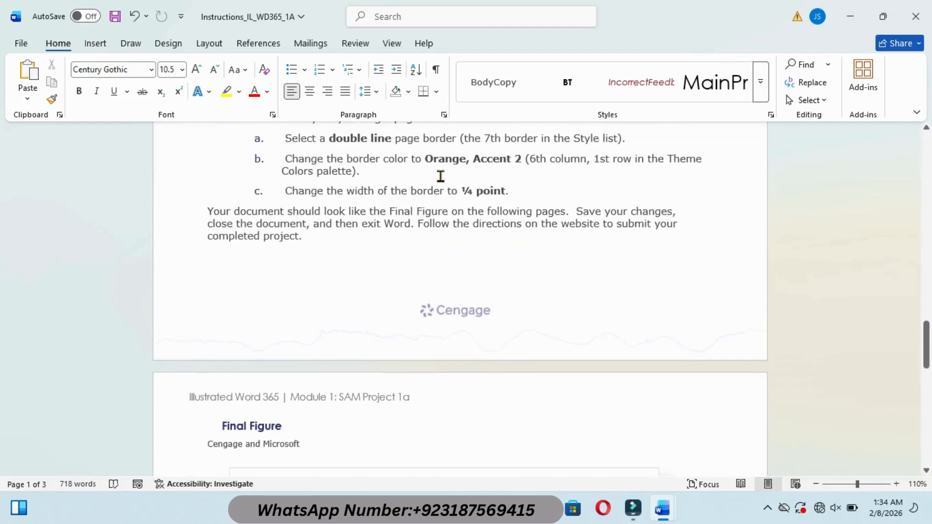
pyautogui.scroll(20, 440, 175)
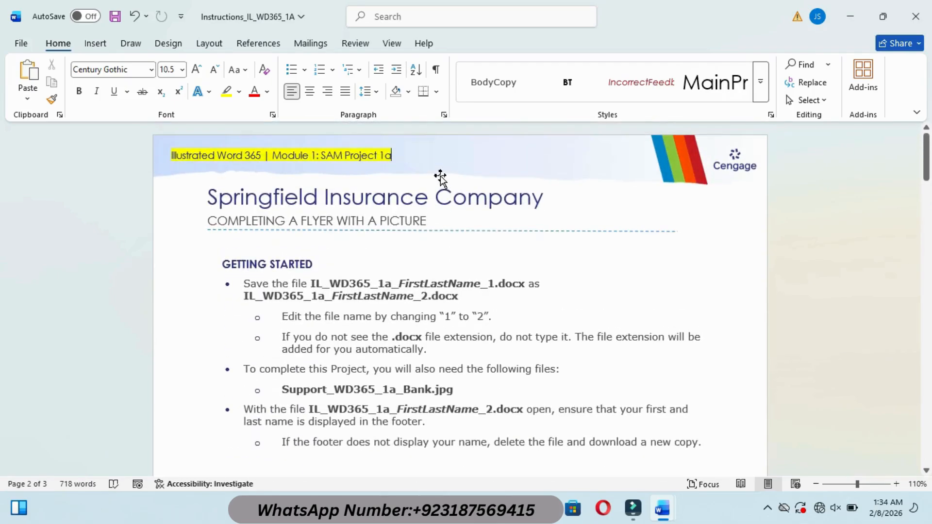
# - In the Project Steps section, highlight step 1a about the Office document theme in turquoise
pyautogui.moveTo(926, 167); pyautogui.dragTo(926, 209)
pyautogui.moveTo(286, 264); pyautogui.dragTo(490, 265)
pyautogui.click(636, 239)
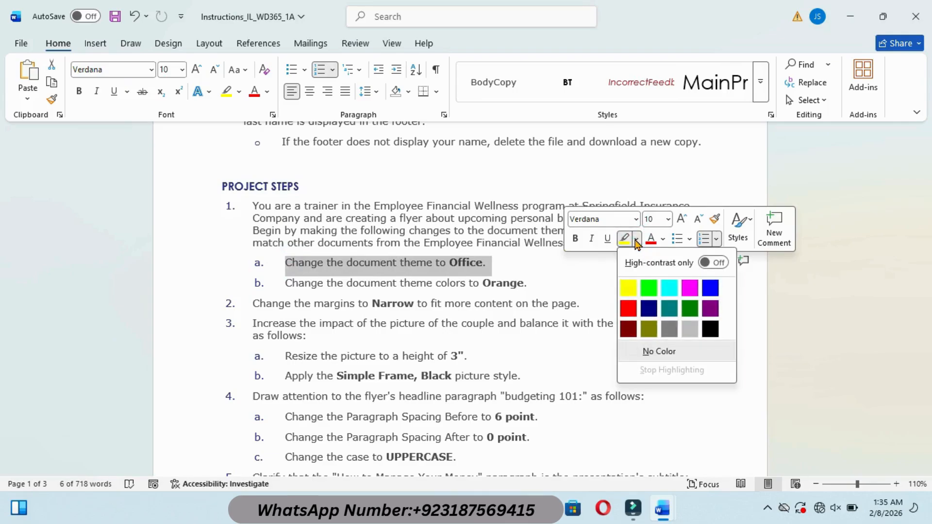
pyautogui.click(668, 291)
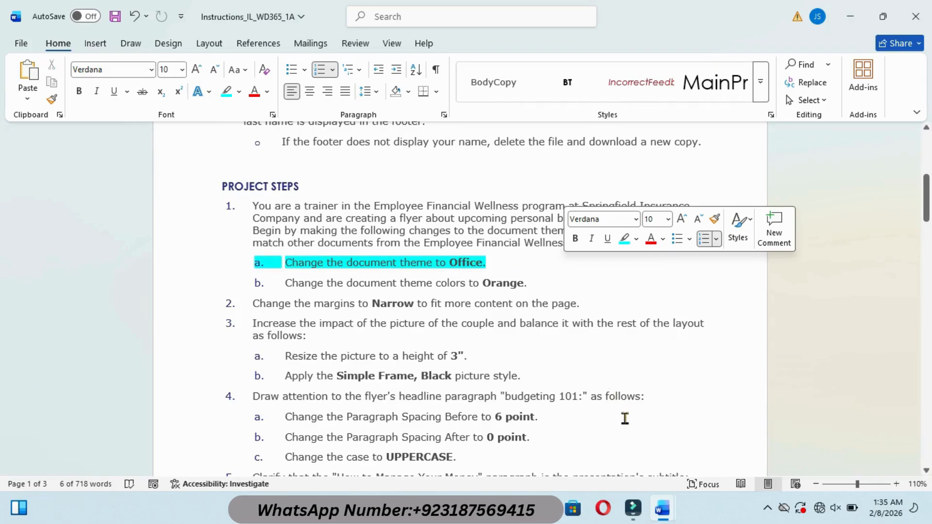
# - Switch to the flyer document and change its document theme to Office
pyautogui.moveTo(663, 508)
pyautogui.click(704, 456)
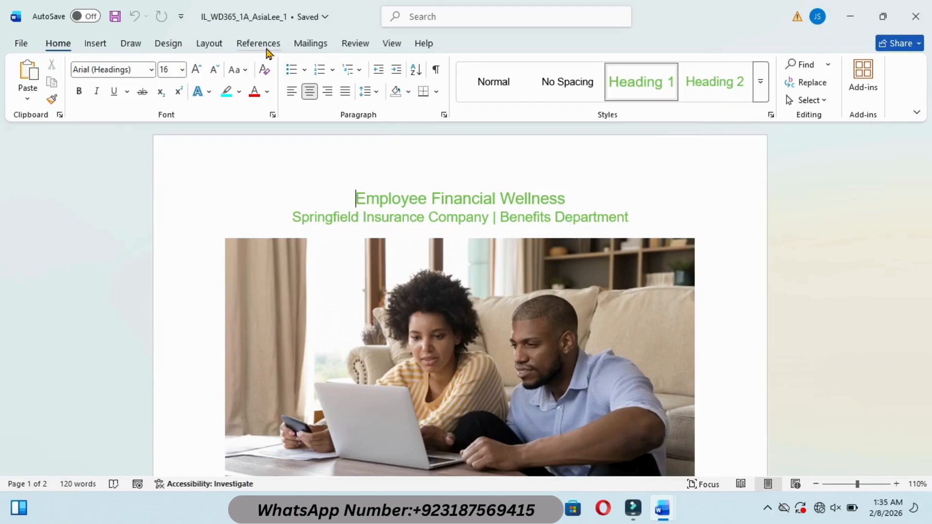
pyautogui.click(204, 51)
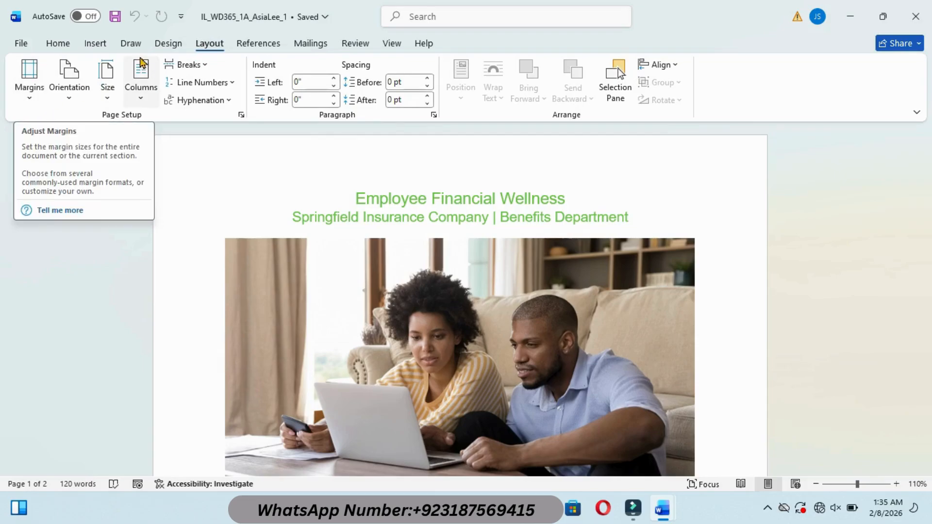
pyautogui.click(167, 49)
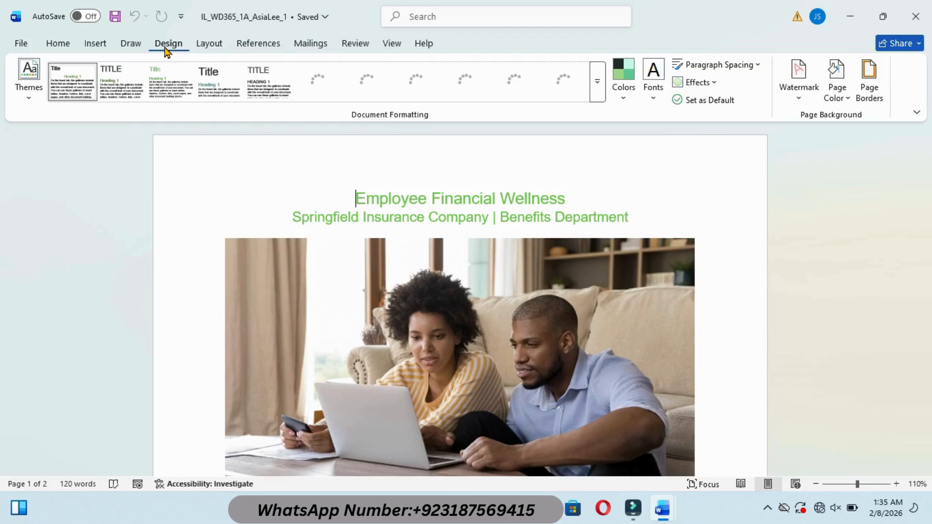
pyautogui.click(28, 95)
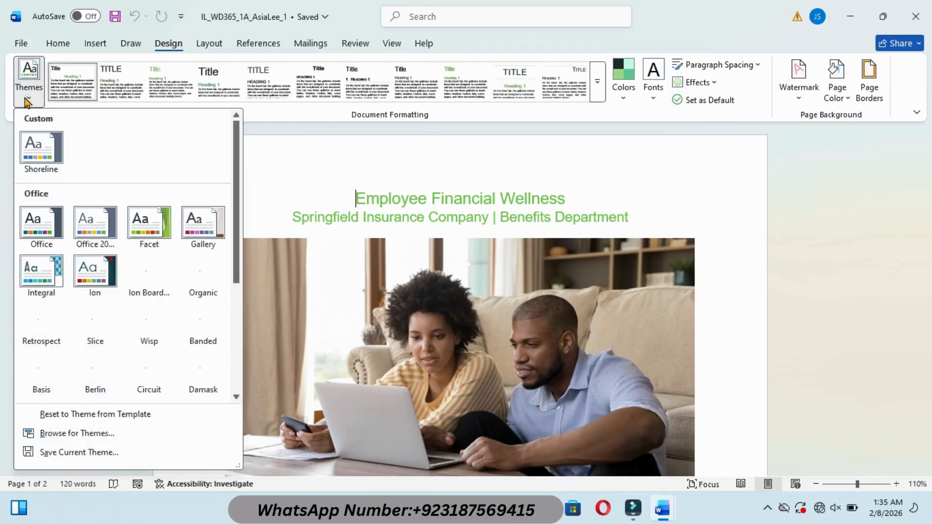
pyautogui.click(36, 221)
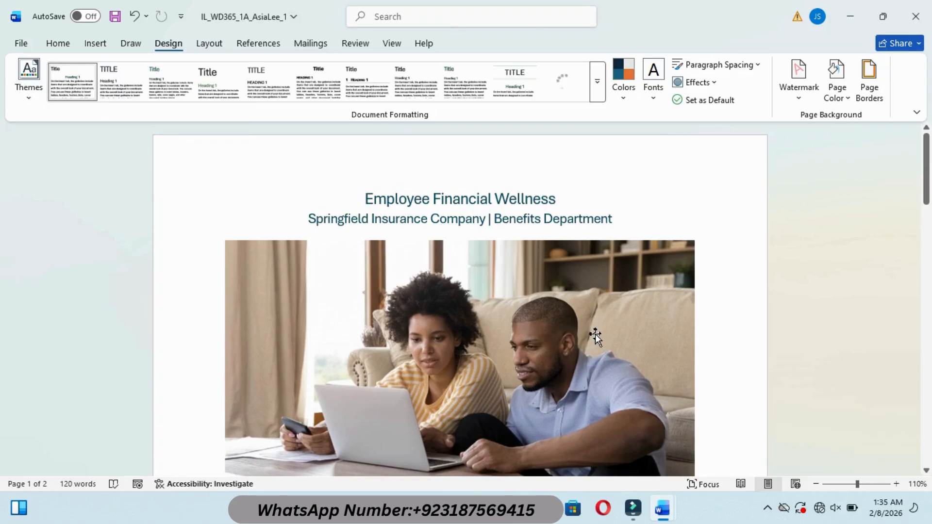
# - In the instructions document, highlight step 1b about the Orange theme colors in turquoise
pyautogui.moveTo(660, 520)
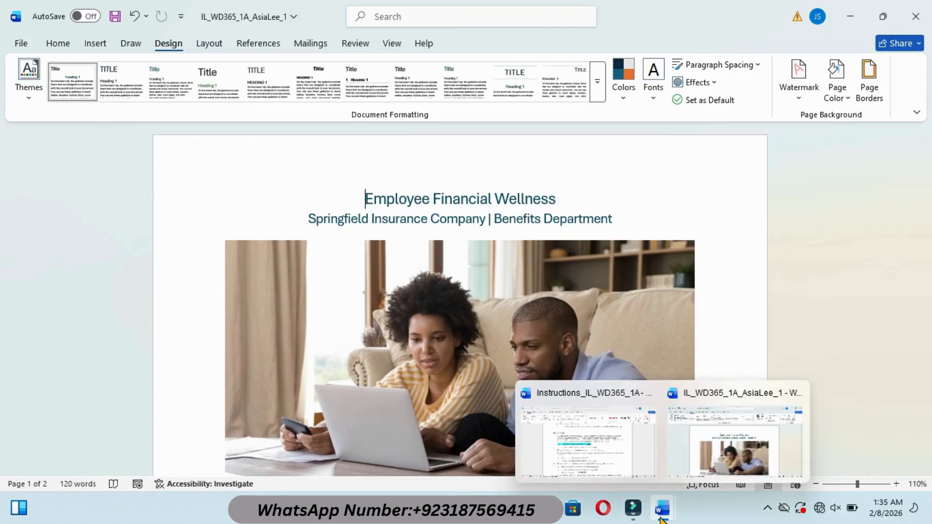
pyautogui.click(606, 461)
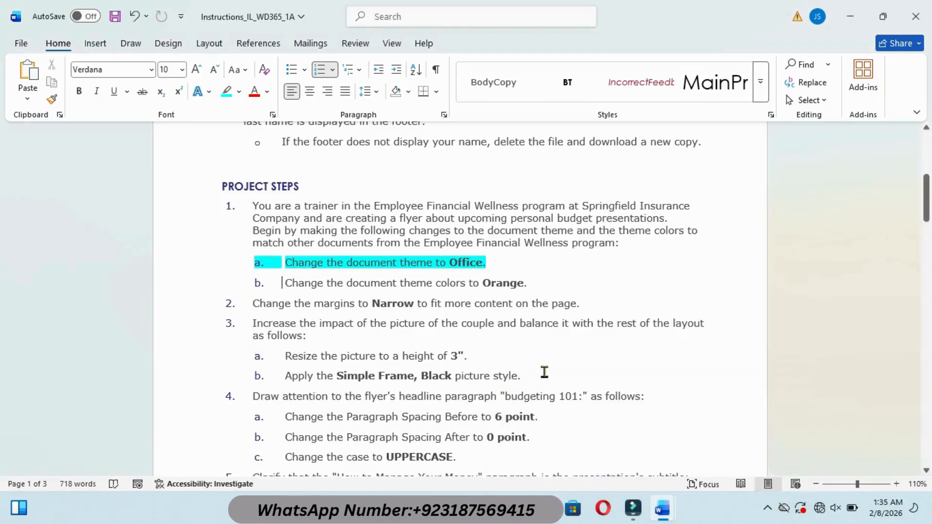
pyautogui.moveTo(284, 282); pyautogui.dragTo(530, 291)
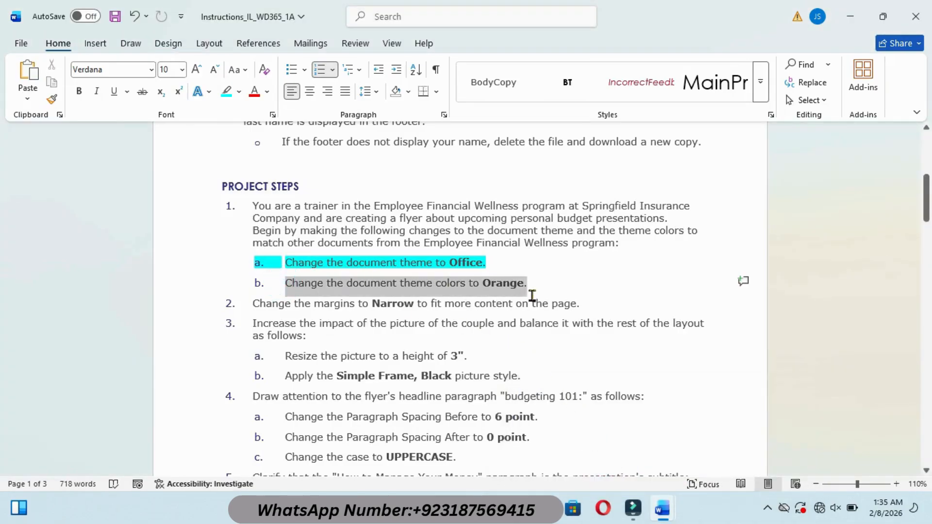
pyautogui.click(593, 272)
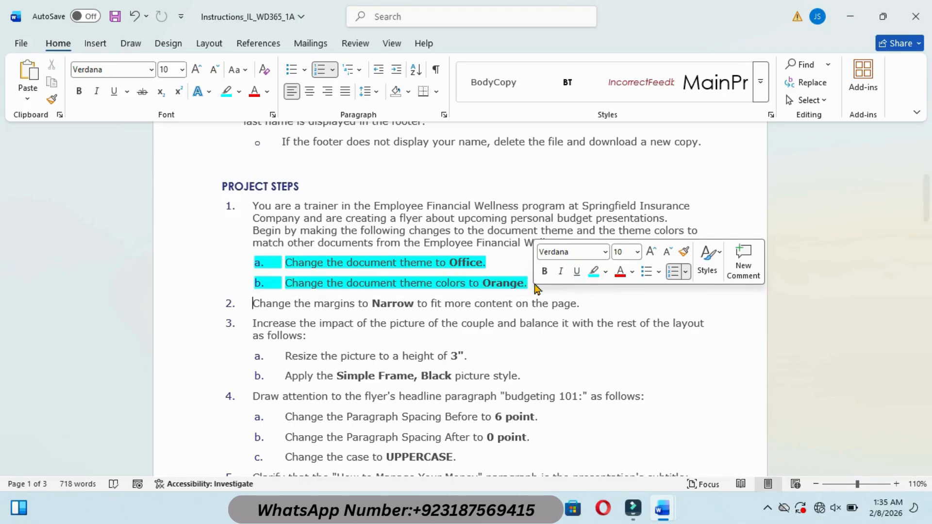
# - Return to the flyer document and change its theme colors to Orange
pyautogui.moveTo(663, 508)
pyautogui.click(709, 437)
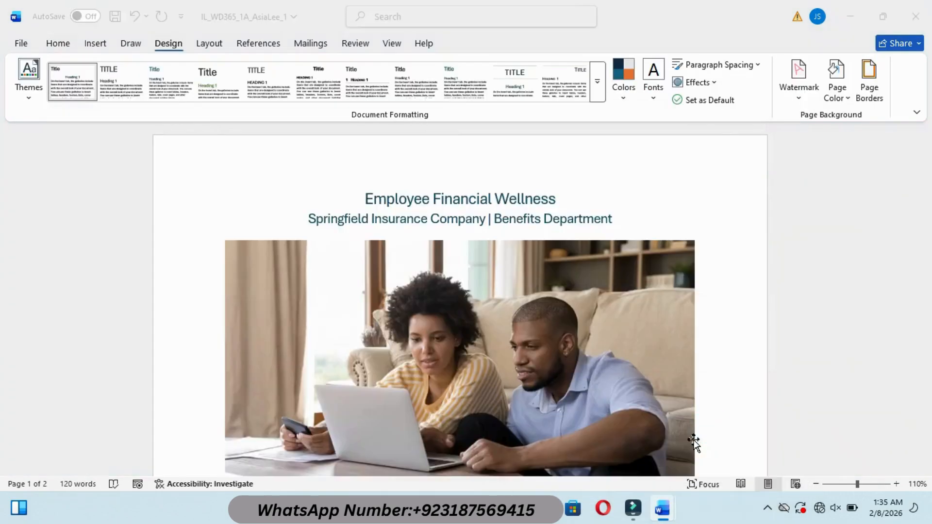
pyautogui.click(623, 99)
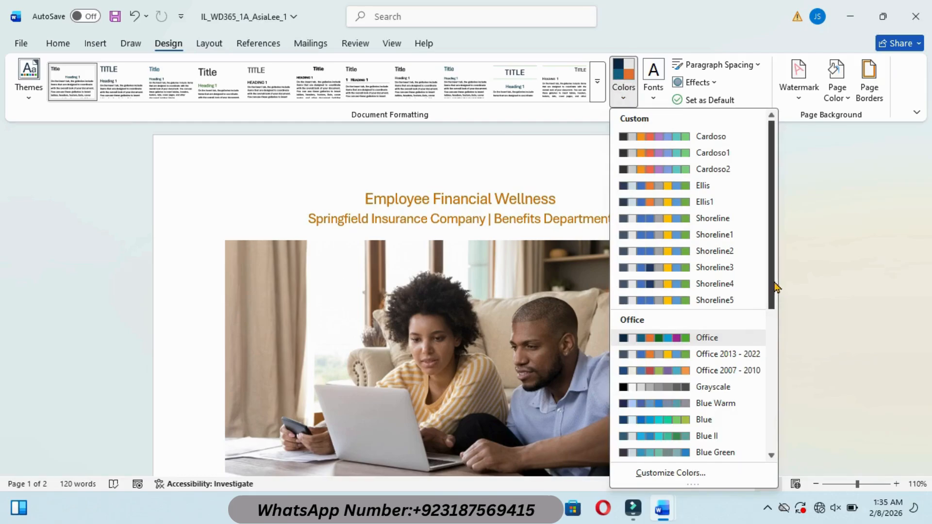
pyautogui.scroll(-1, 776, 292)
pyautogui.scroll(-3, 775, 306)
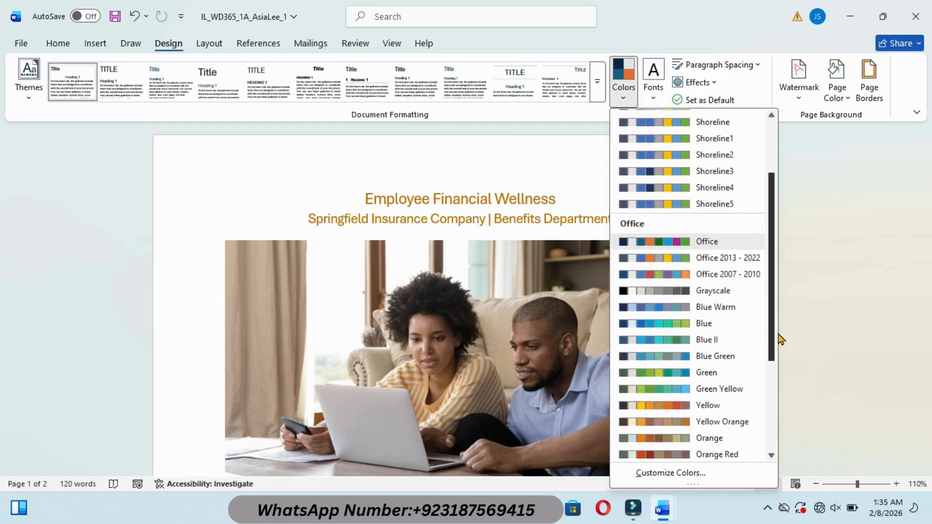
pyautogui.click(710, 430)
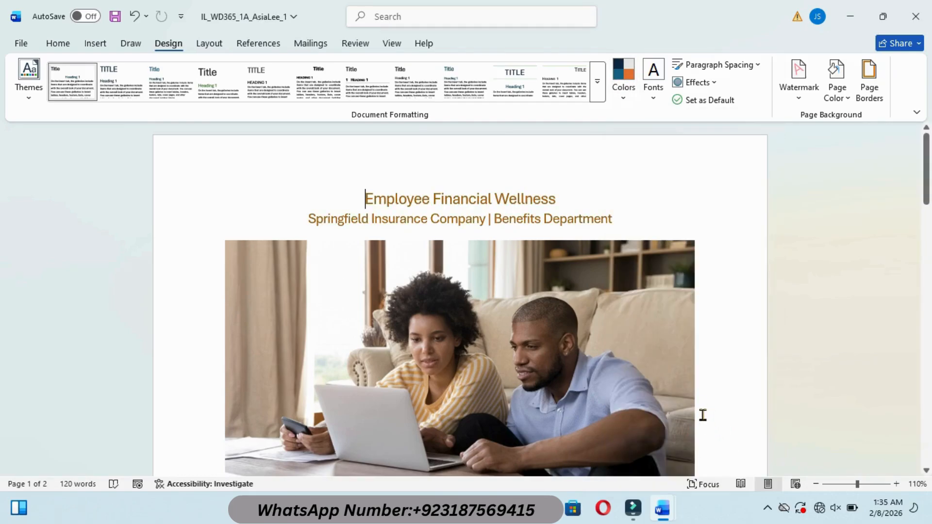
# - In the instructions document, highlight step 2 about the Narrow margins in turquoise
pyautogui.moveTo(661, 507)
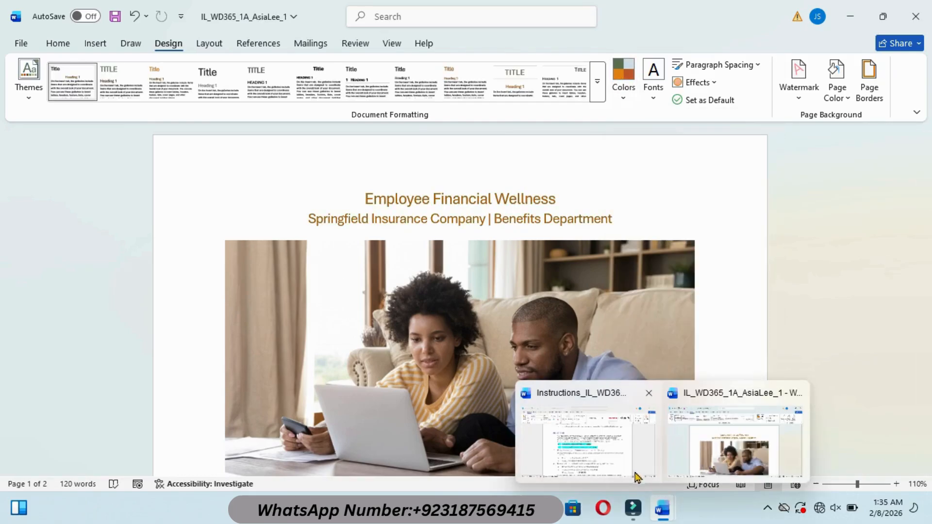
pyautogui.click(621, 451)
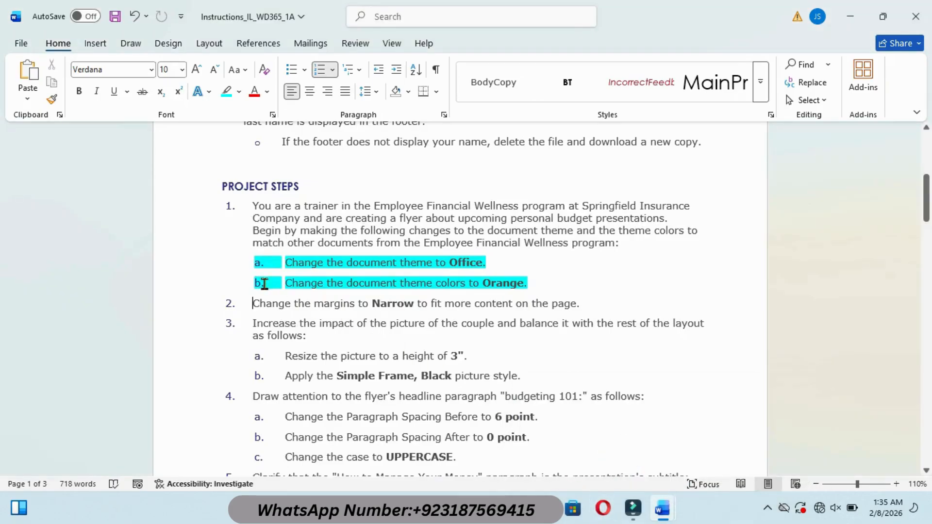
pyautogui.moveTo(253, 303); pyautogui.dragTo(589, 308)
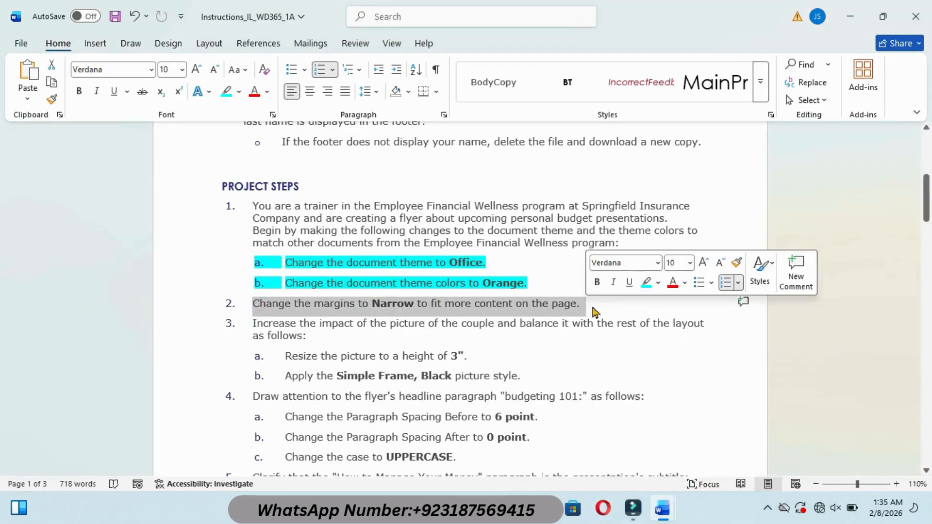
pyautogui.click(646, 283)
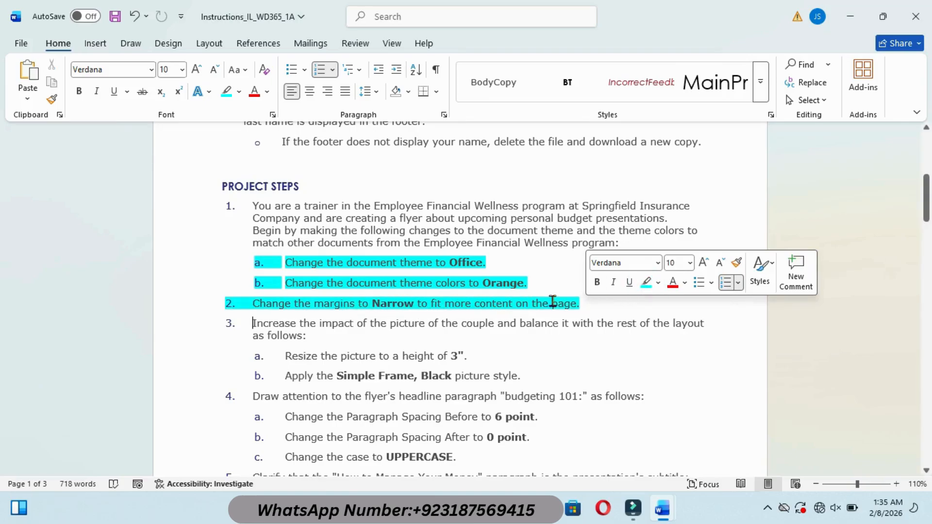
# - Return to the flyer document and set its page margins to Narrow
pyautogui.moveTo(660, 507)
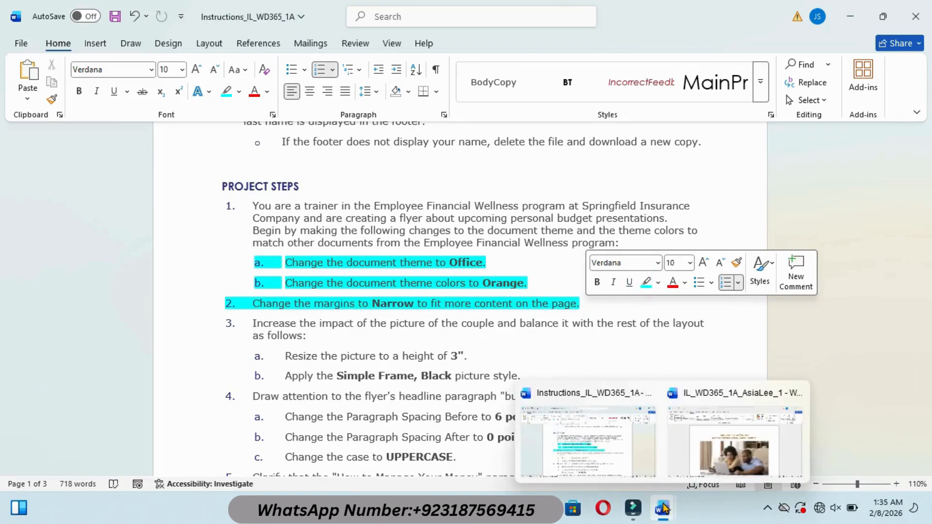
pyautogui.click(726, 427)
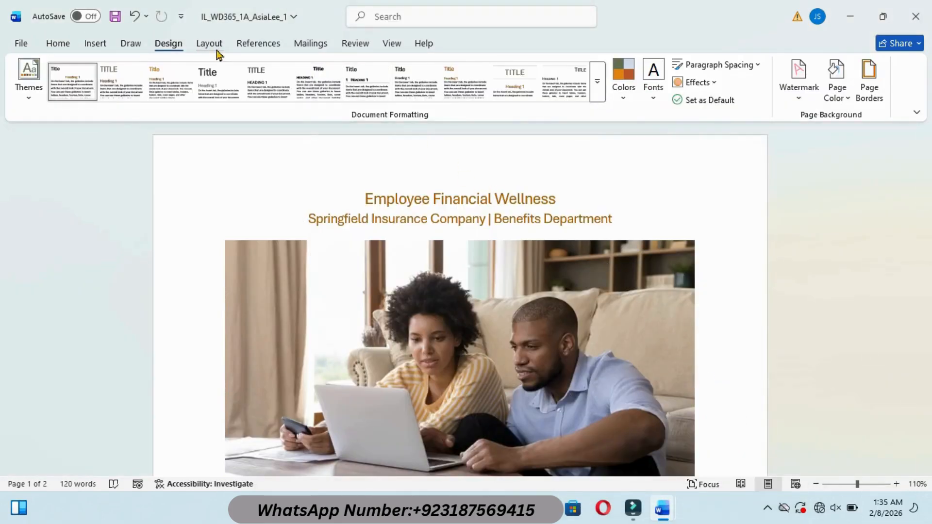
pyautogui.click(210, 45)
pyautogui.click(28, 100)
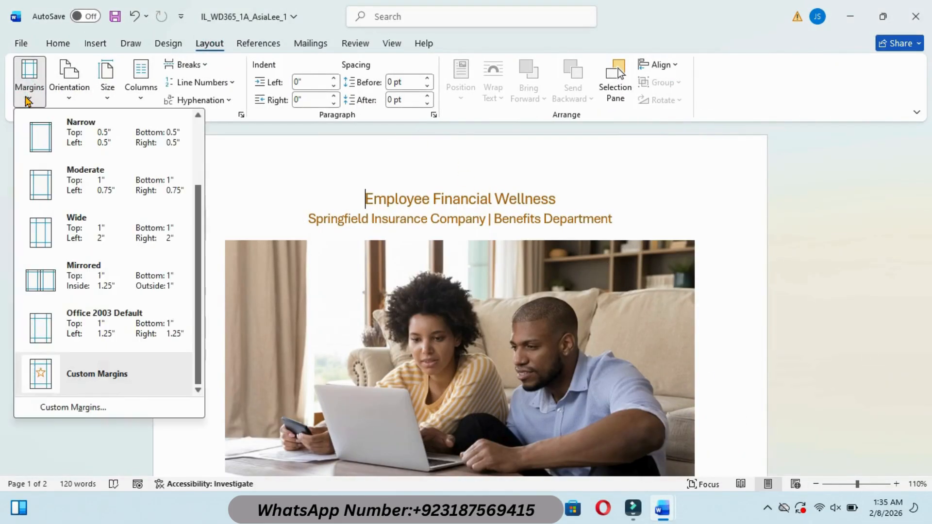
pyautogui.click(78, 126)
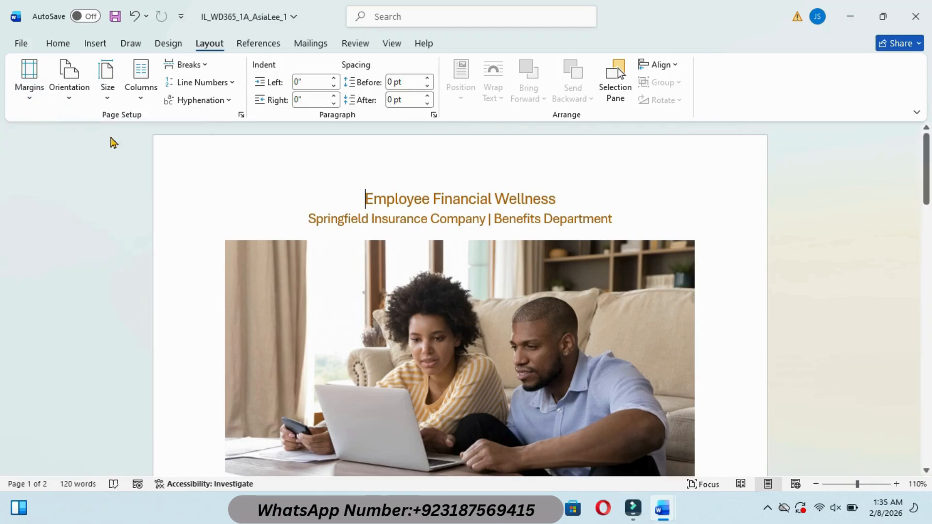
# - In the instructions document, highlight step 3a about the 3" picture height in turquoise
pyautogui.moveTo(663, 508)
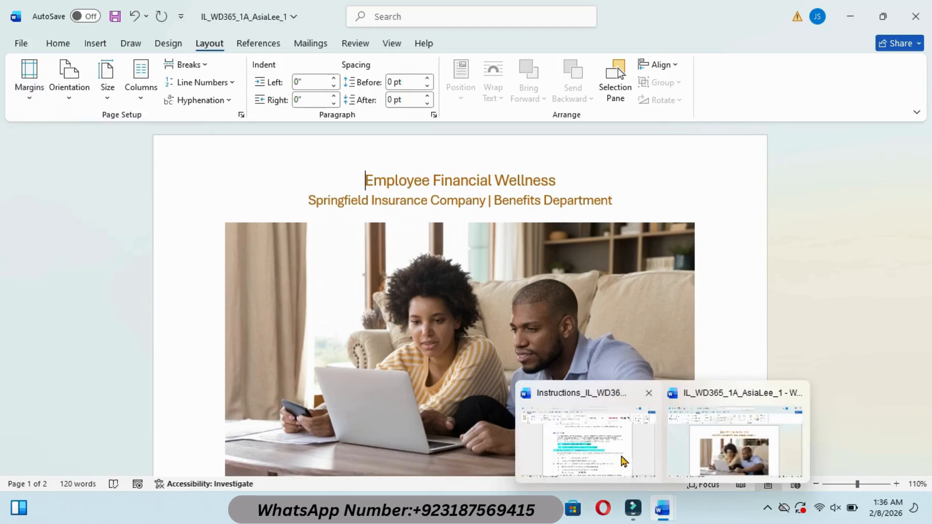
pyautogui.click(611, 449)
pyautogui.moveTo(926, 217); pyautogui.dragTo(926, 229)
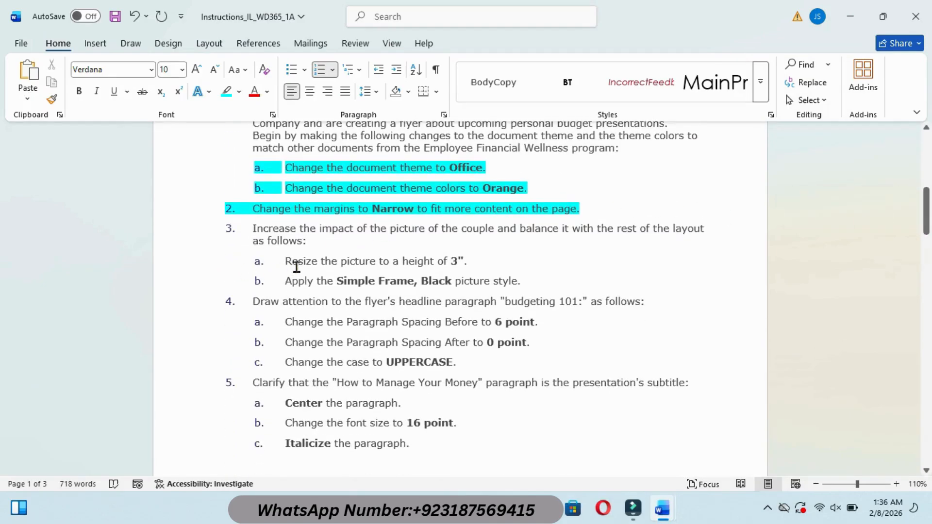
pyautogui.moveTo(283, 260); pyautogui.dragTo(468, 261)
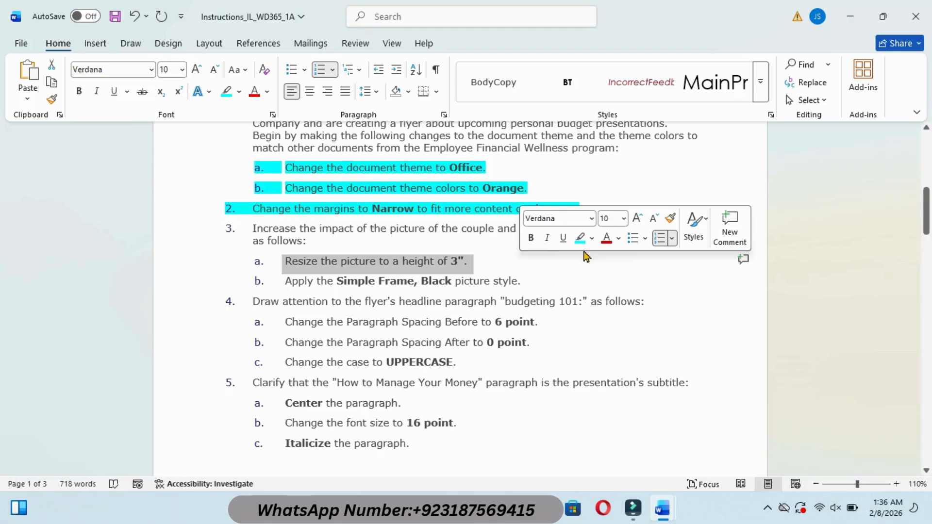
pyautogui.click(579, 238)
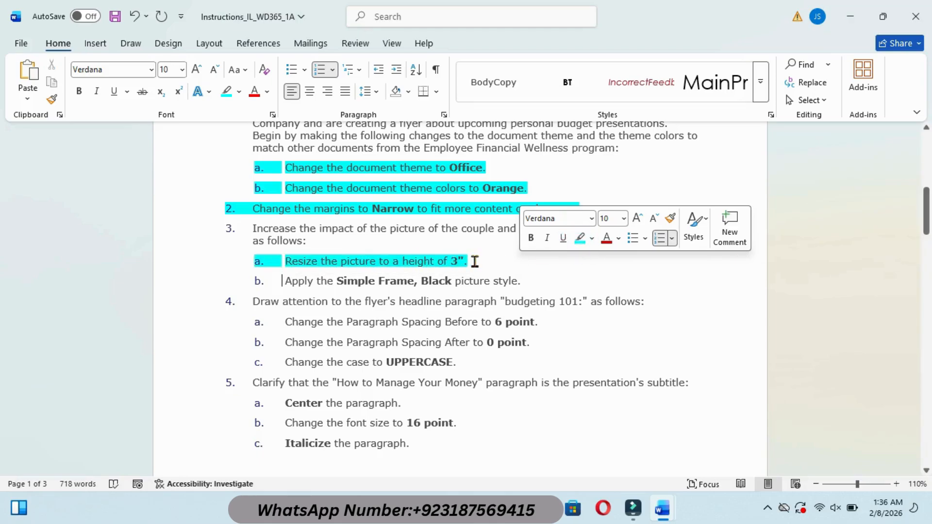
# - Return to the flyer document and resize the picture of the couple to a height of 3"
pyautogui.moveTo(663, 508)
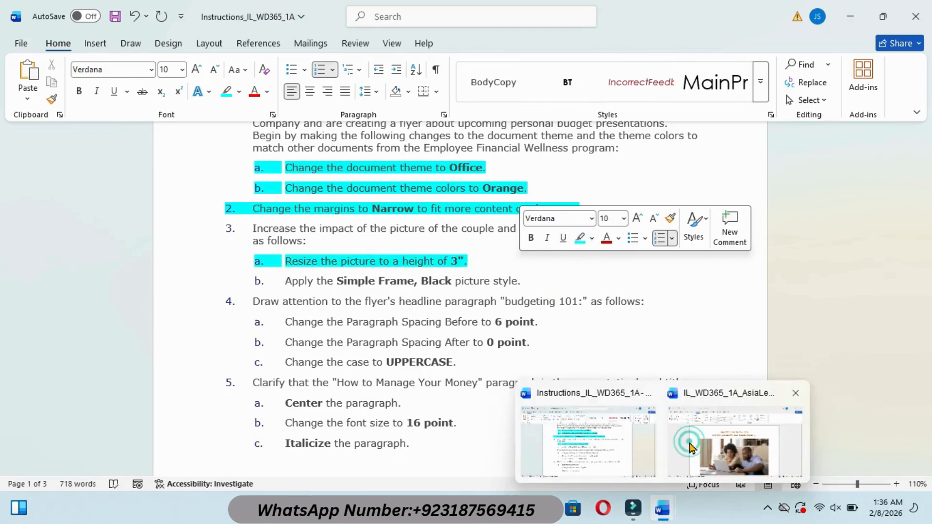
pyautogui.click(689, 442)
pyautogui.click(508, 346)
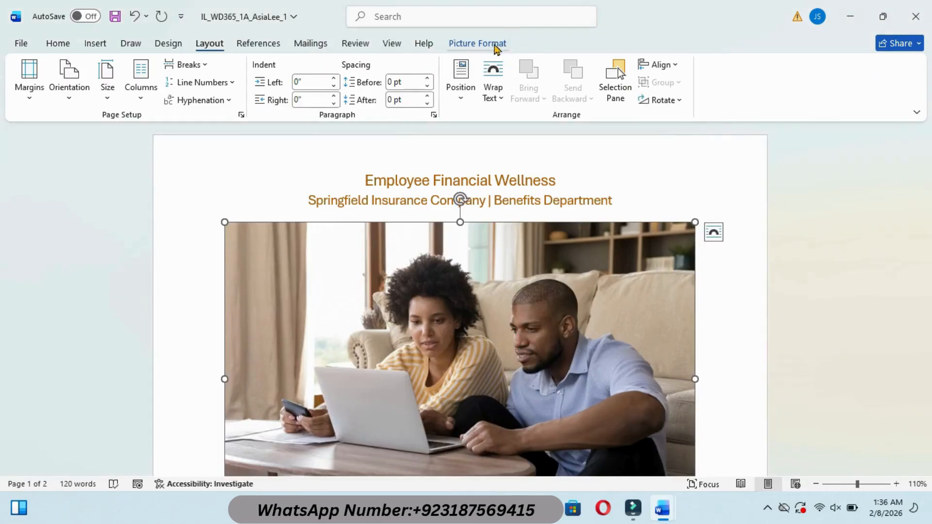
pyautogui.click(487, 46)
pyautogui.click(865, 70)
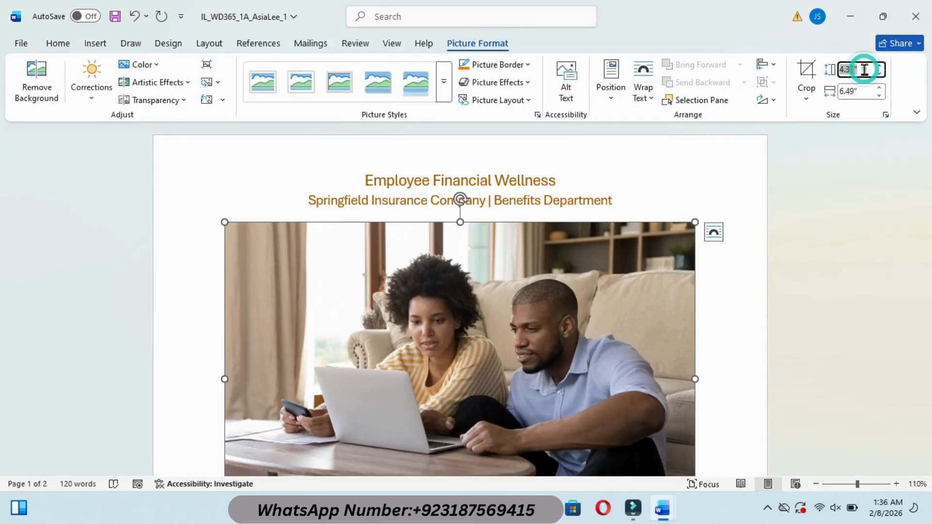
pyautogui.press('Return')
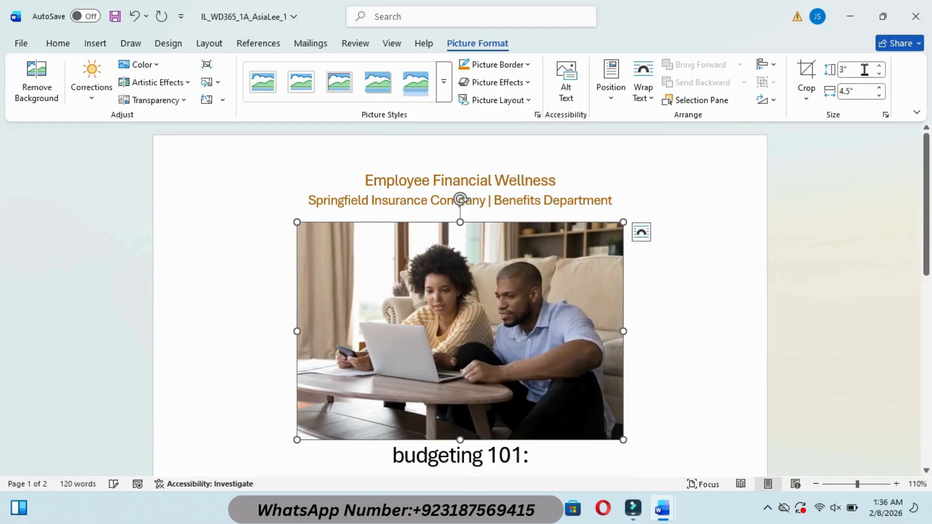
# - In the instructions document, highlight step 3b about the Simple Frame, Black picture style in turquoise
pyautogui.moveTo(660, 505)
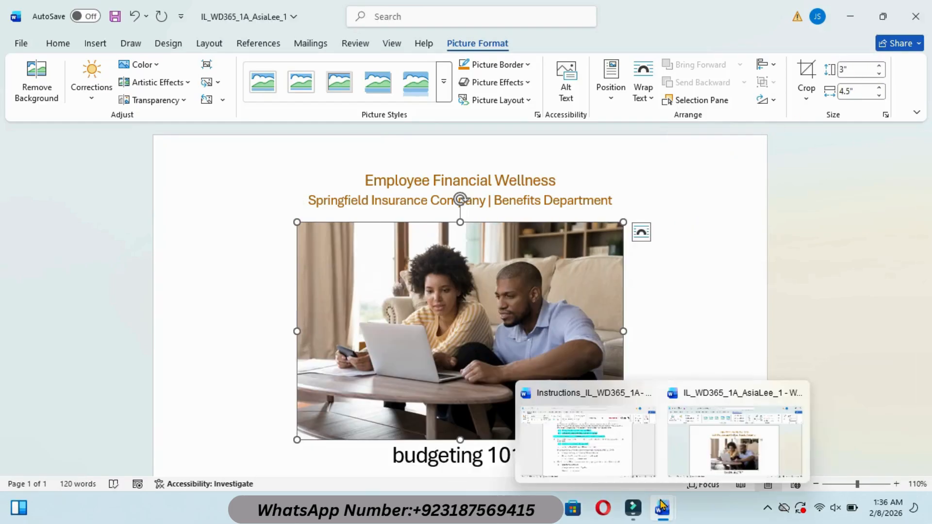
pyautogui.click(602, 425)
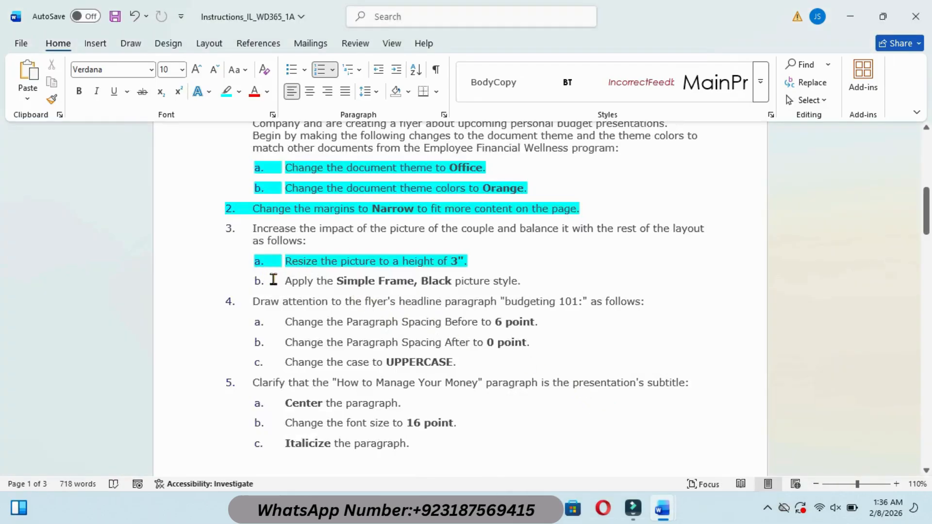
pyautogui.moveTo(287, 282); pyautogui.dragTo(564, 287)
pyautogui.click(616, 262)
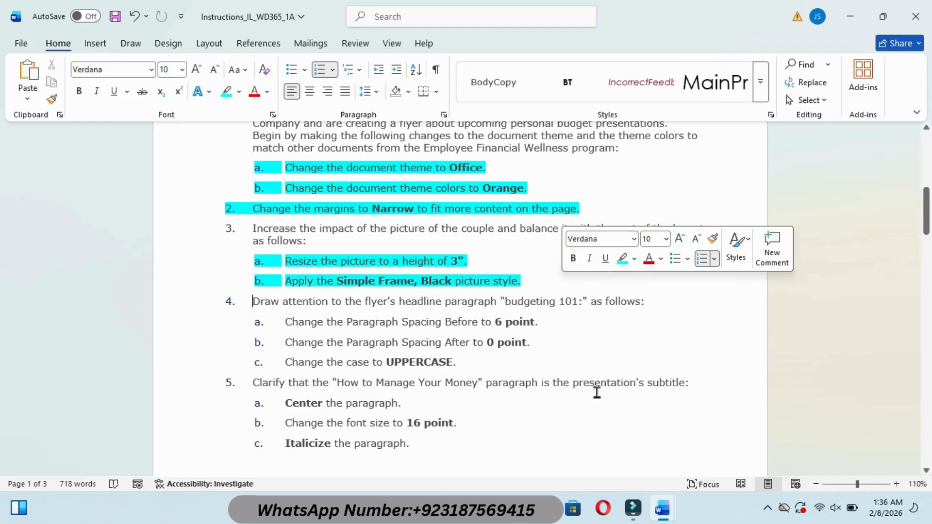
# - Return to the flyer document and apply the Simple Frame, Black picture style to the picture of the couple
pyautogui.moveTo(662, 507)
pyautogui.click(695, 437)
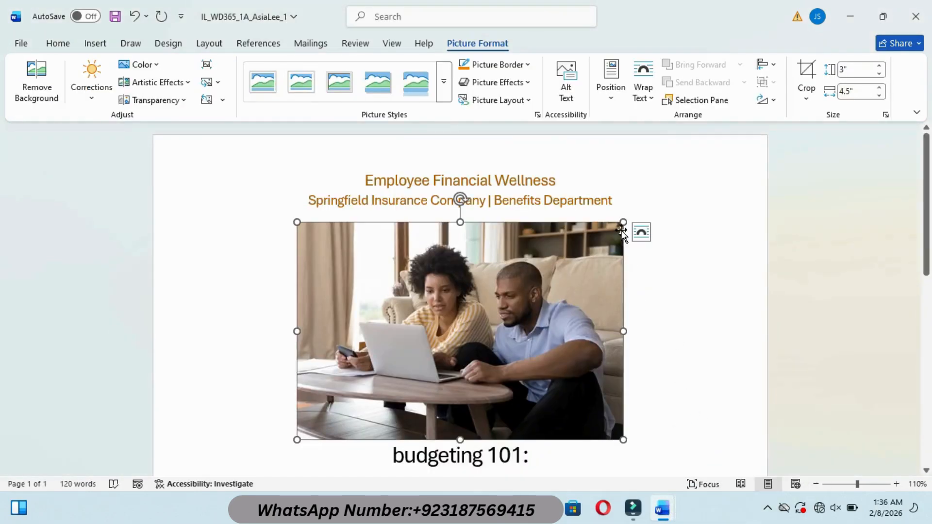
pyautogui.click(443, 83)
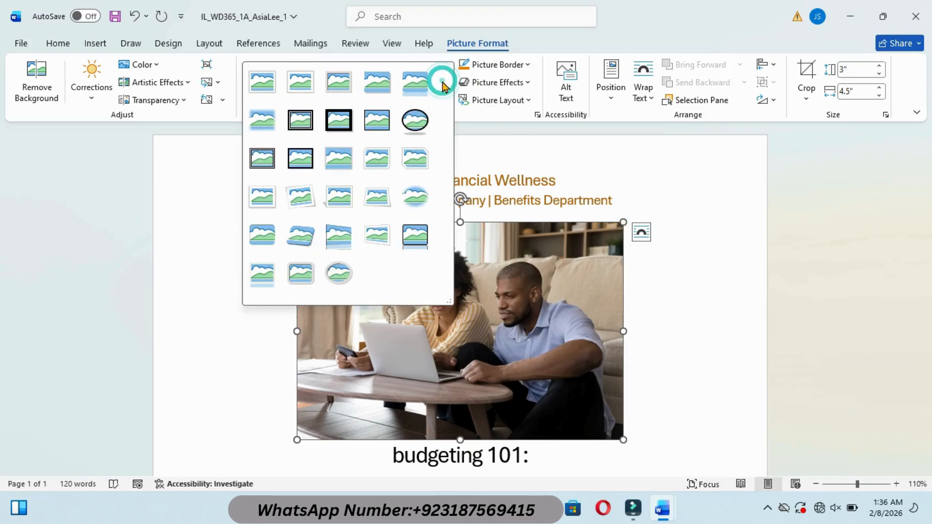
pyautogui.click(378, 125)
# - In the instructions document, highlight the step 4 sentence about the "budgeting 101:" headline paragraph in turquoise
pyautogui.moveTo(666, 507)
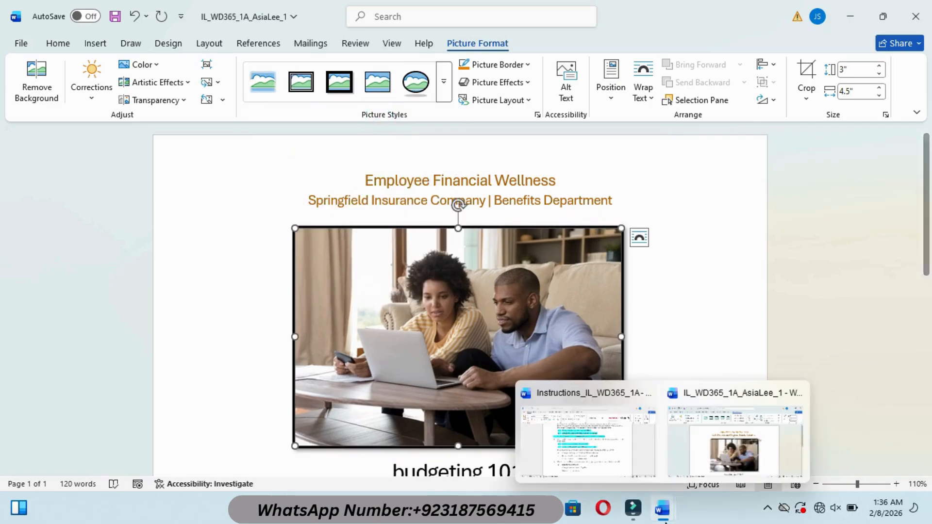
pyautogui.click(627, 462)
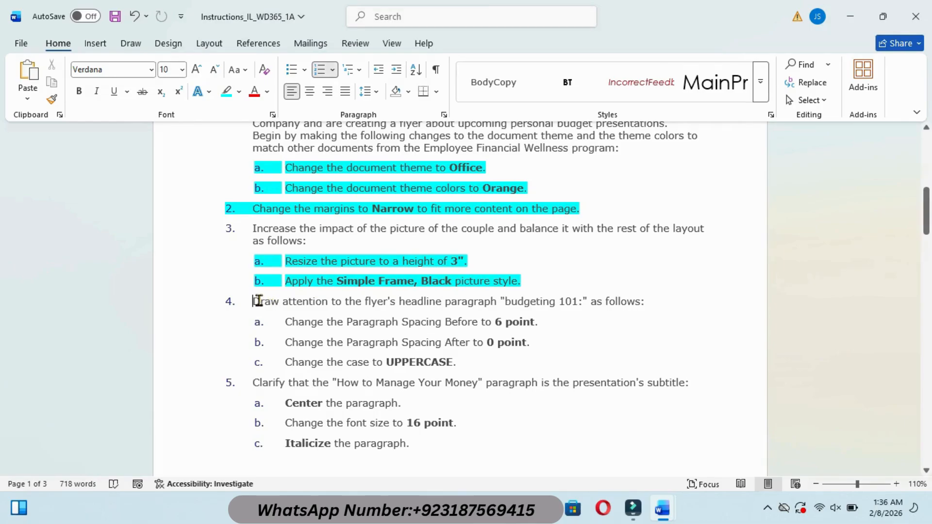
pyautogui.moveTo(254, 301); pyautogui.dragTo(704, 306)
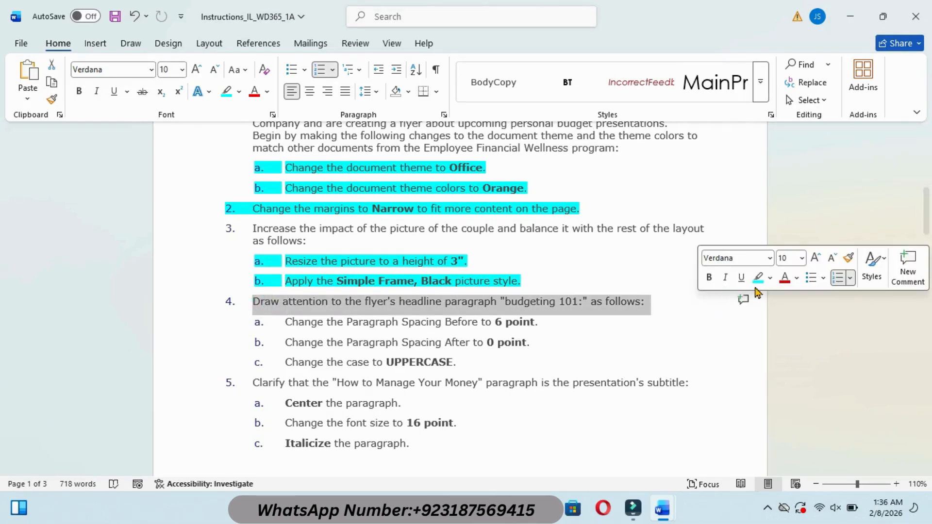
pyautogui.click(757, 278)
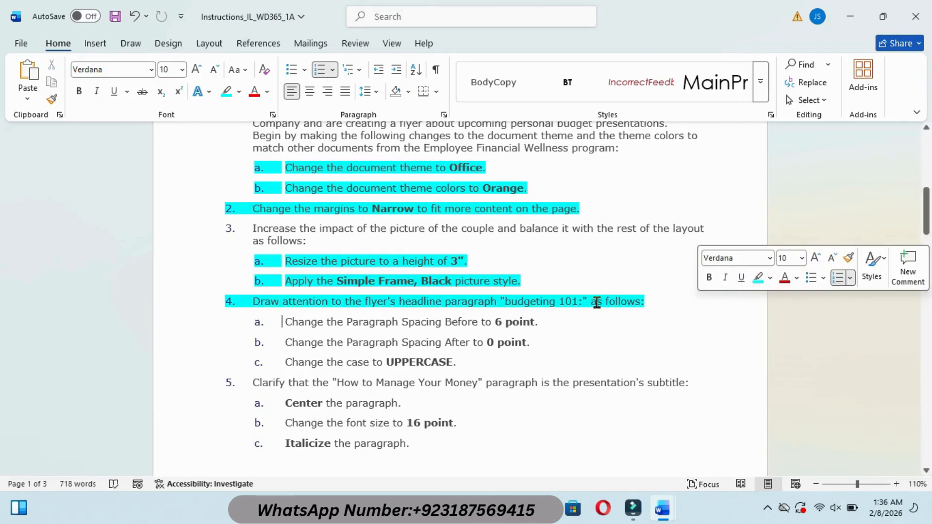
# - Return to the flyer document and select the "budgeting 101:" headline paragraph below the picture
pyautogui.moveTo(663, 508)
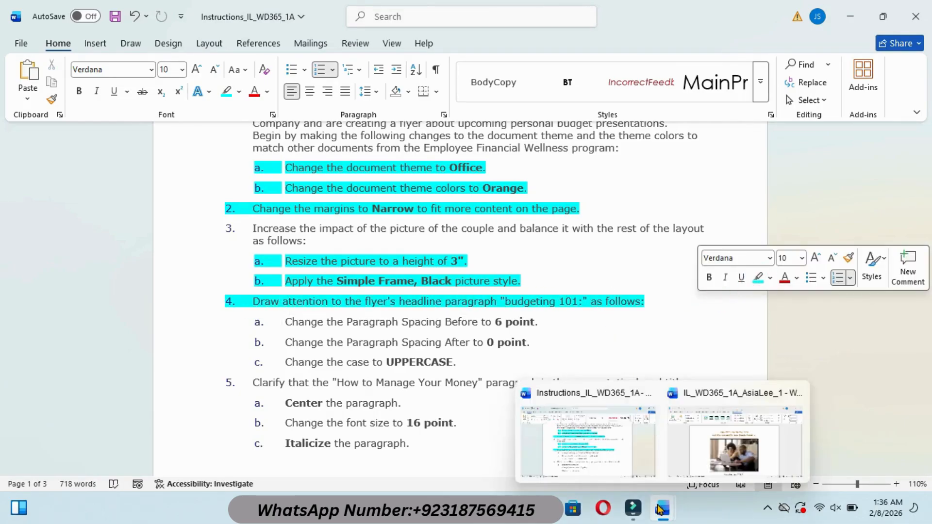
pyautogui.click(704, 417)
pyautogui.scroll(-3, 924, 256)
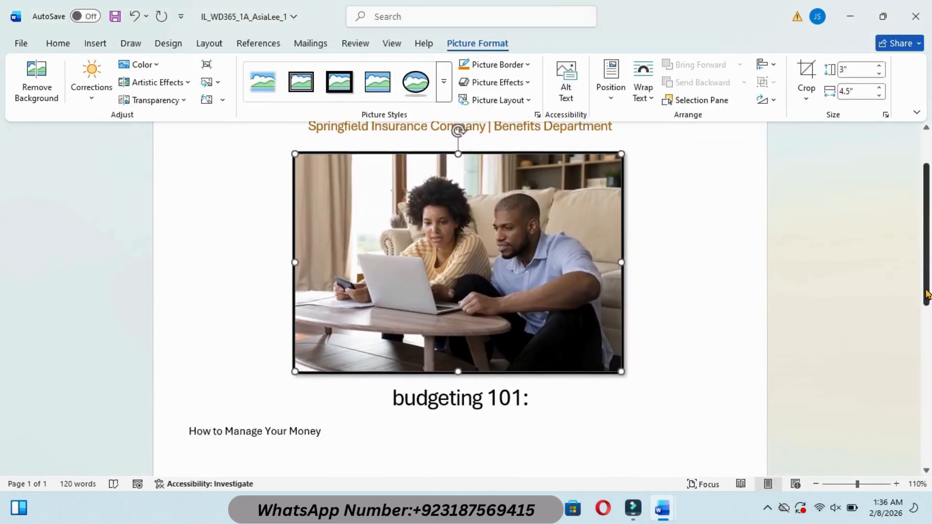
pyautogui.moveTo(393, 372); pyautogui.dragTo(538, 369)
# - In the instructions document, highlight step 4a about the 6 point Paragraph Spacing Before in turquoise
pyautogui.moveTo(661, 507)
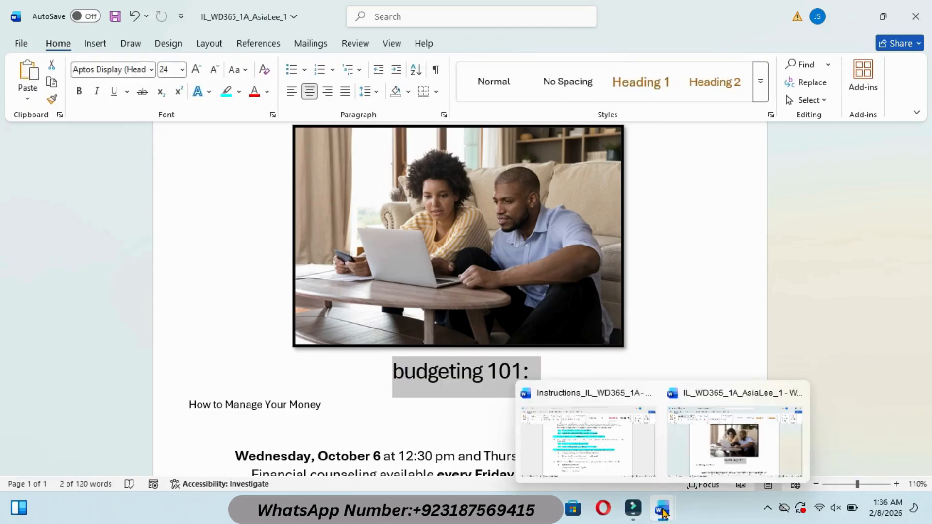
pyautogui.click(625, 455)
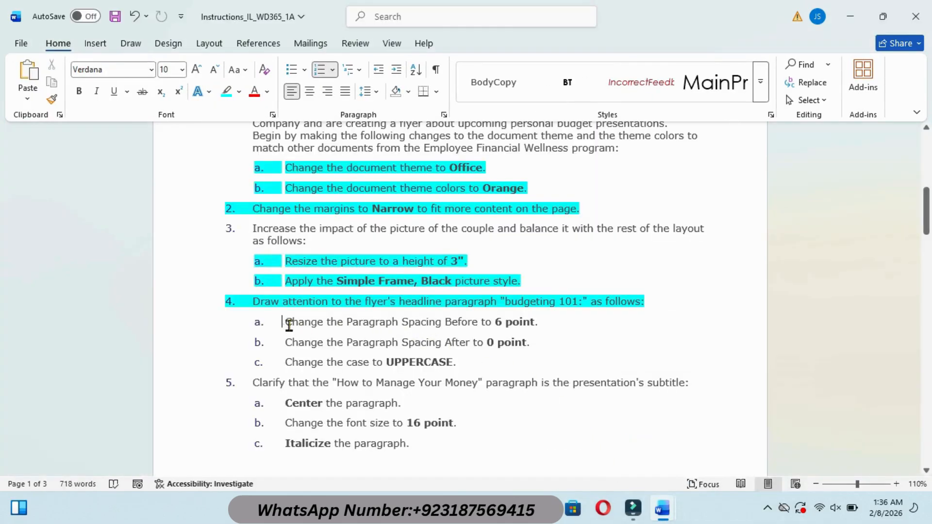
pyautogui.moveTo(284, 321); pyautogui.dragTo(548, 321)
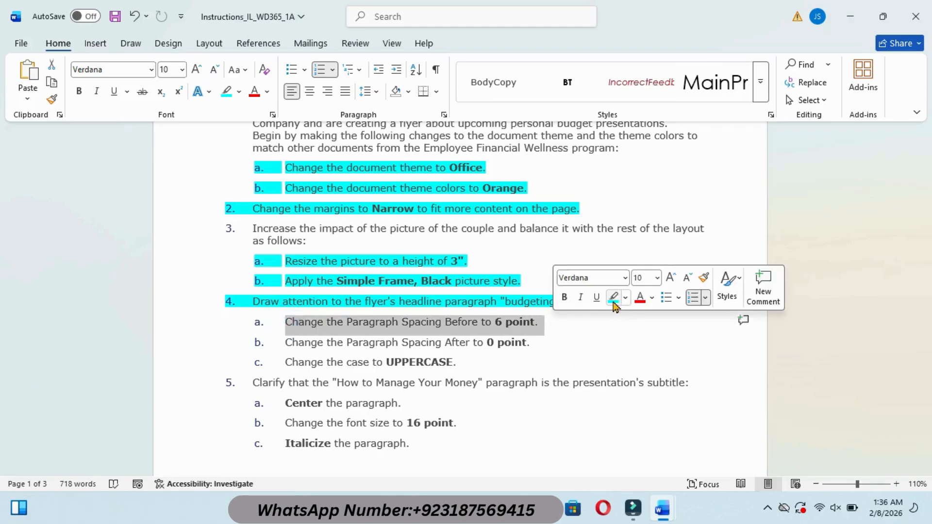
pyautogui.click(613, 298)
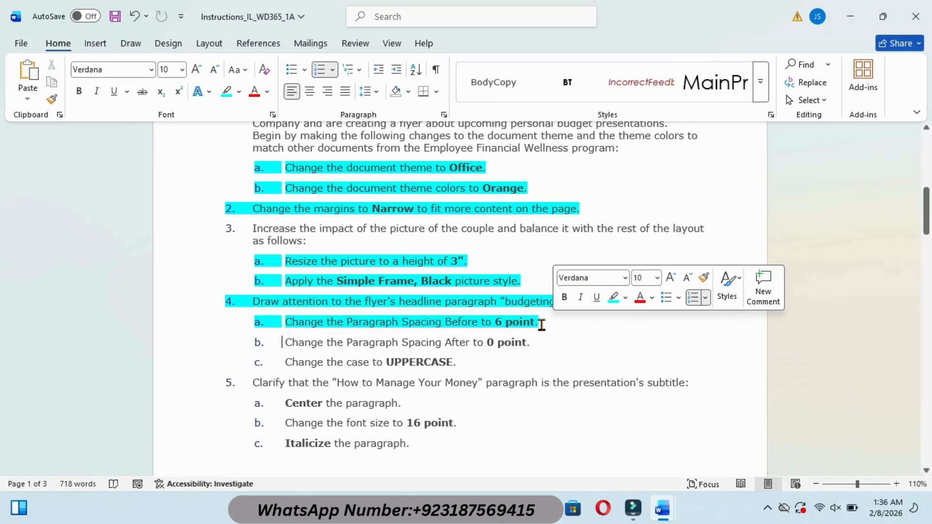
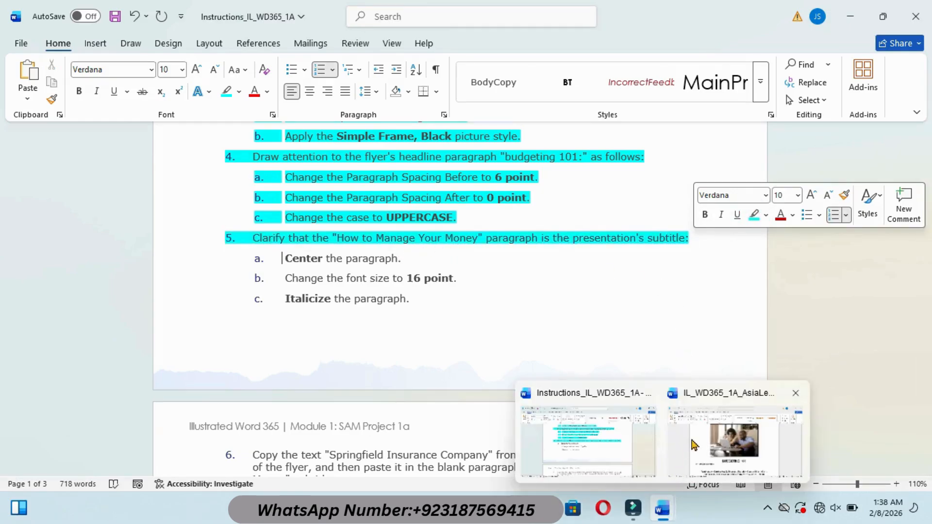
# - Select the "How to Manage Your Money" paragraph in the flyer and highlight step 5a about centering in turquoise in the instructions document
pyautogui.click(696, 439)
pyautogui.moveTo(191, 396); pyautogui.dragTo(339, 402)
pyautogui.moveTo(663, 508)
pyautogui.click(637, 478)
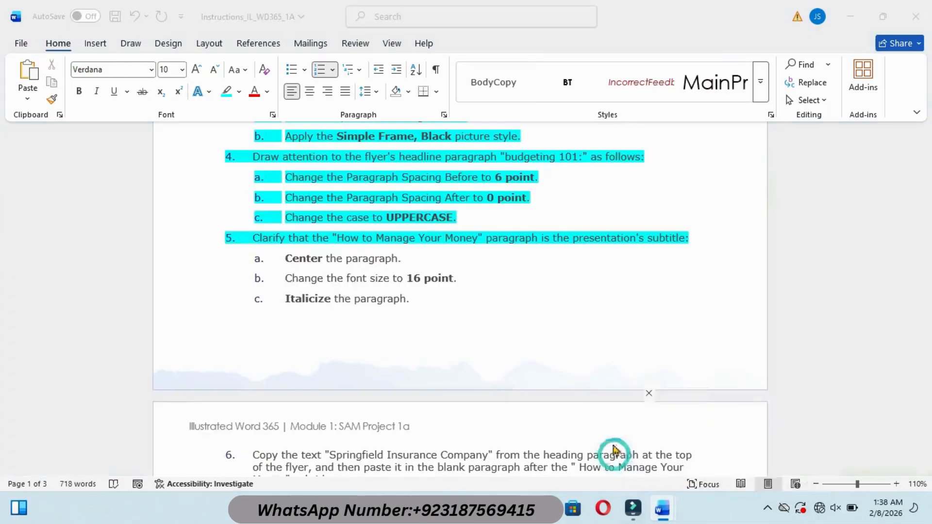
pyautogui.moveTo(280, 261); pyautogui.dragTo(374, 258)
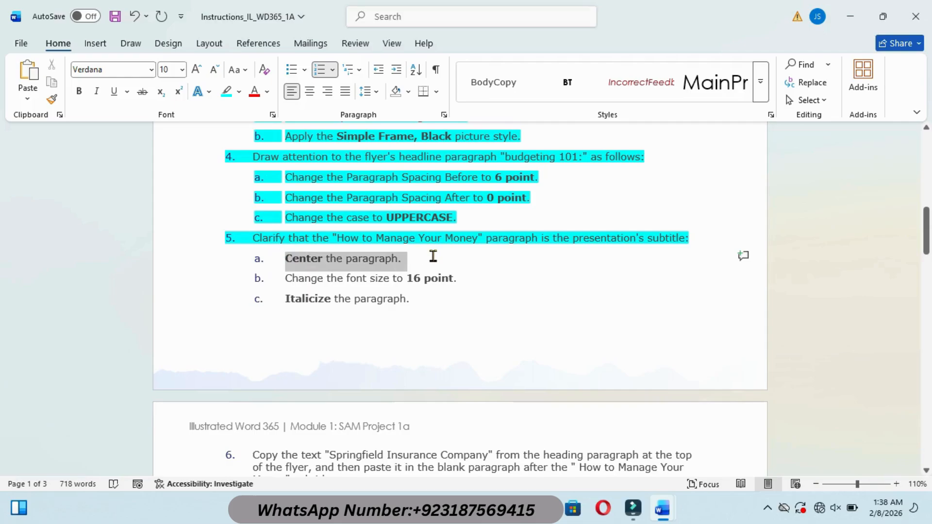
pyautogui.click(492, 232)
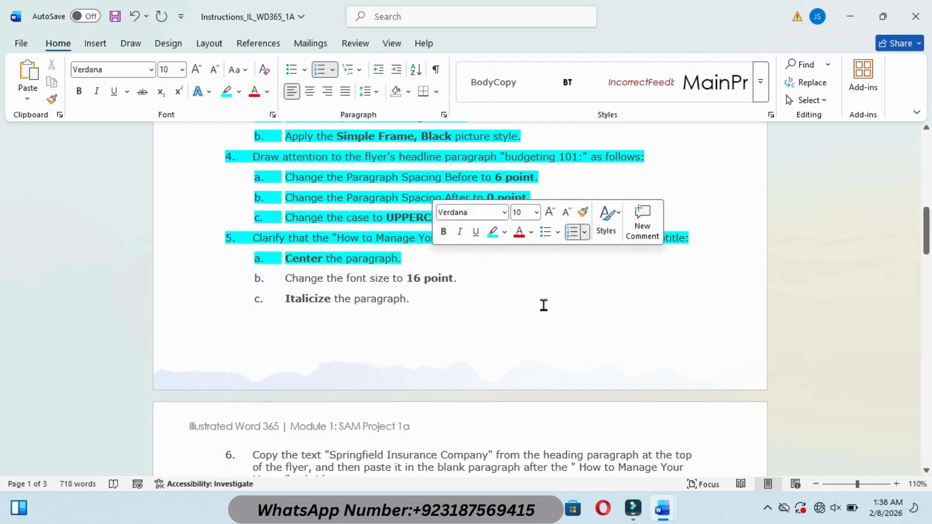
# - Return to the flyer document and center the selected "How to Manage Your Money" paragraph
pyautogui.moveTo(663, 508)
pyautogui.click(694, 427)
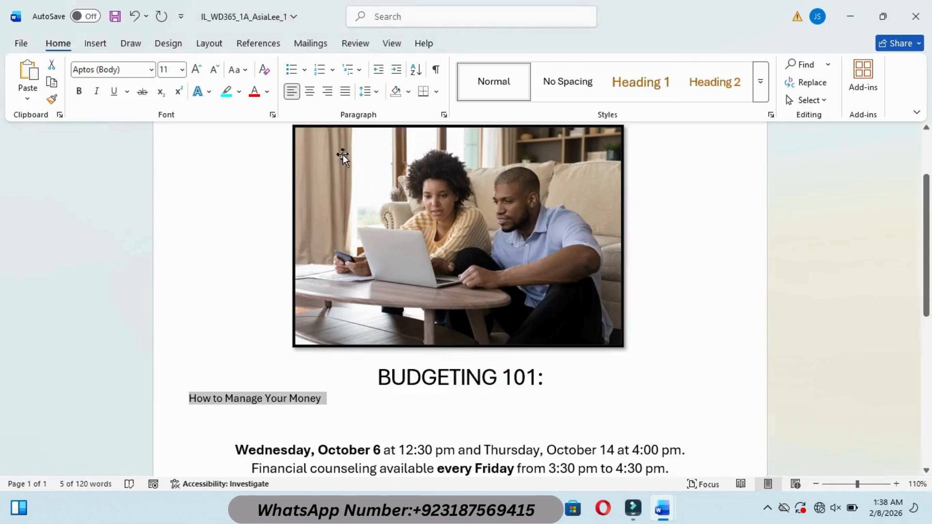
pyautogui.click(310, 92)
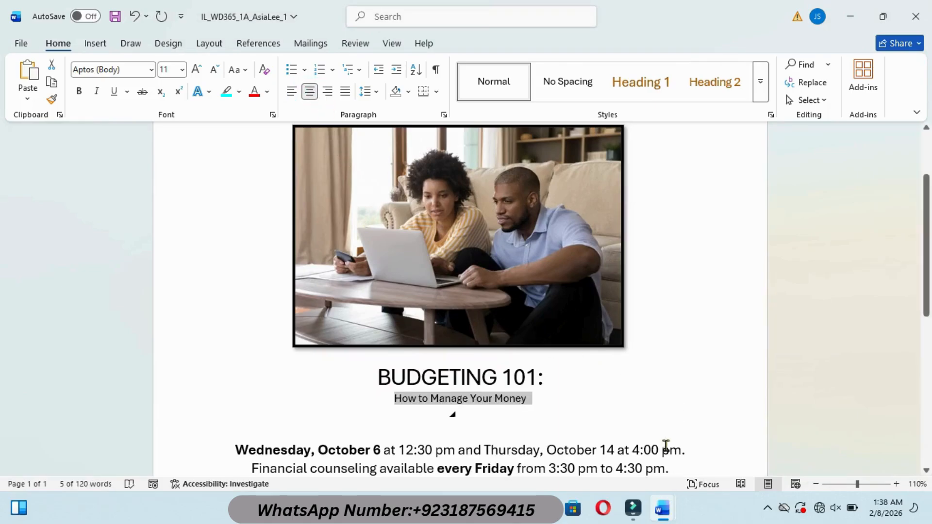
# - In the instructions document, highlight step 5b about the 16 point font size in turquoise
pyautogui.moveTo(654, 503)
pyautogui.click(581, 432)
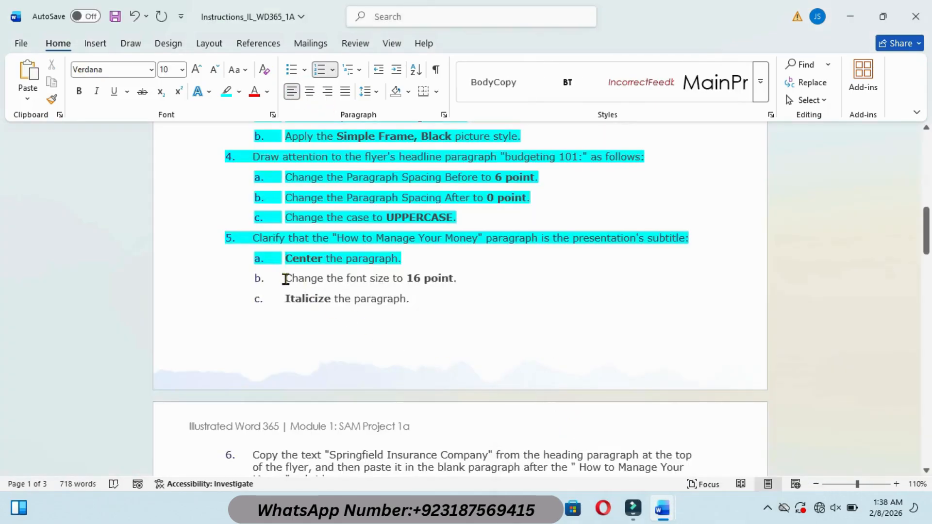
pyautogui.moveTo(285, 279); pyautogui.dragTo(494, 283)
pyautogui.click(526, 255)
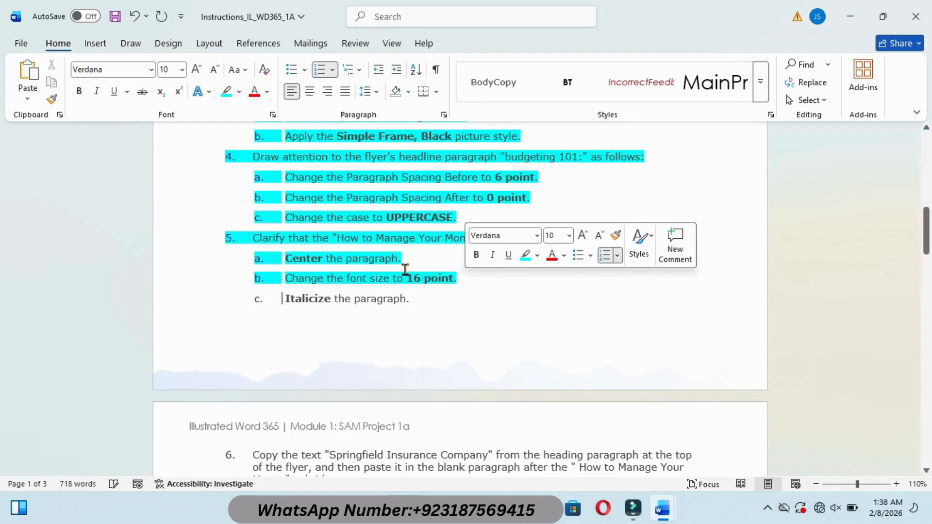
# - Return to the flyer document and set the selected "How to Manage Your Money" paragraph to 16 point
pyautogui.moveTo(672, 515)
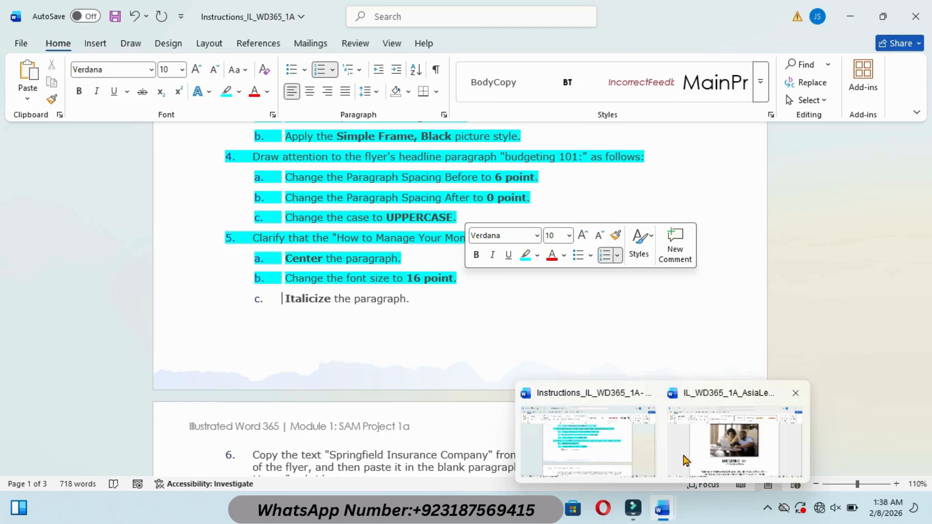
pyautogui.click(671, 465)
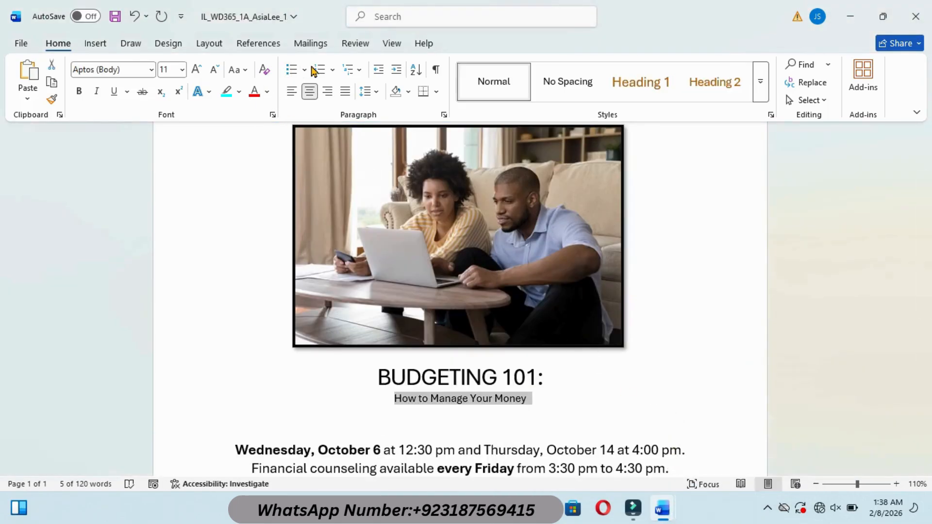
pyautogui.click(182, 69)
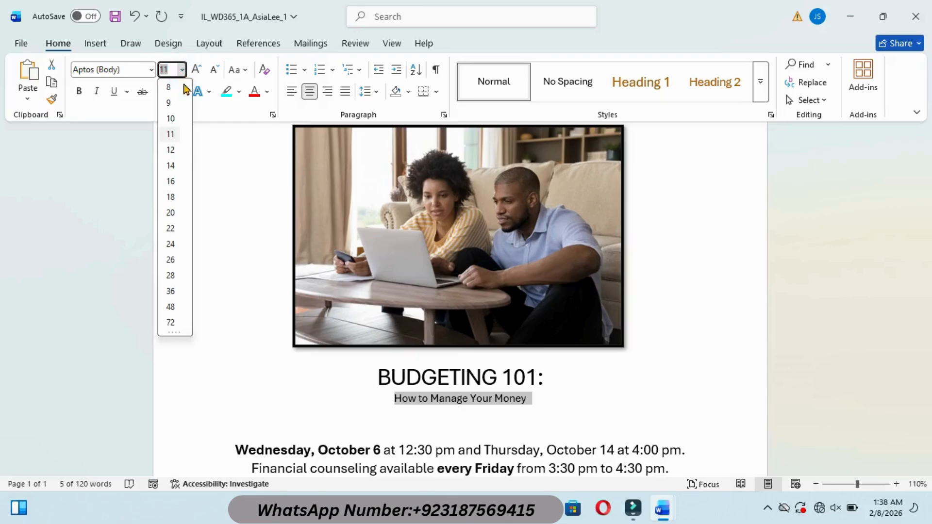
pyautogui.click(170, 181)
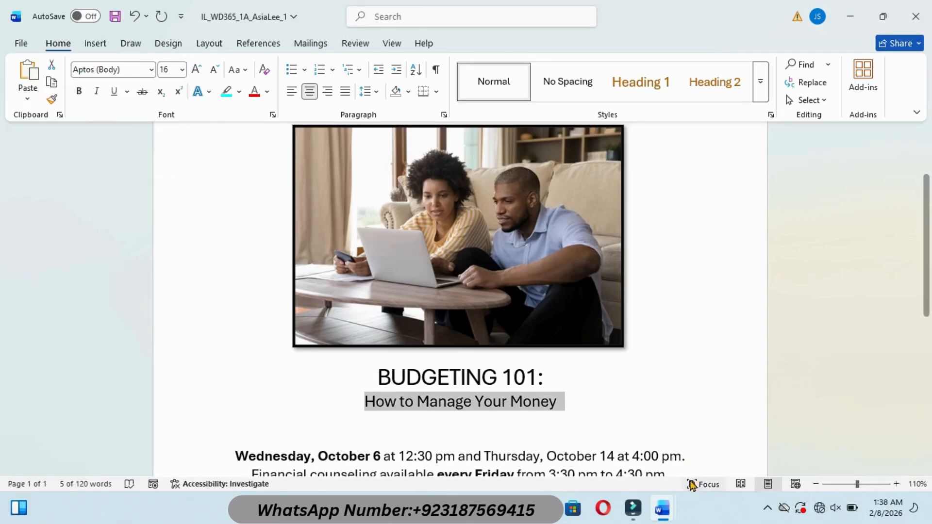
# - In the instructions document, highlight step 5c about italicizing the paragraph in turquoise
pyautogui.moveTo(662, 508)
pyautogui.click(585, 424)
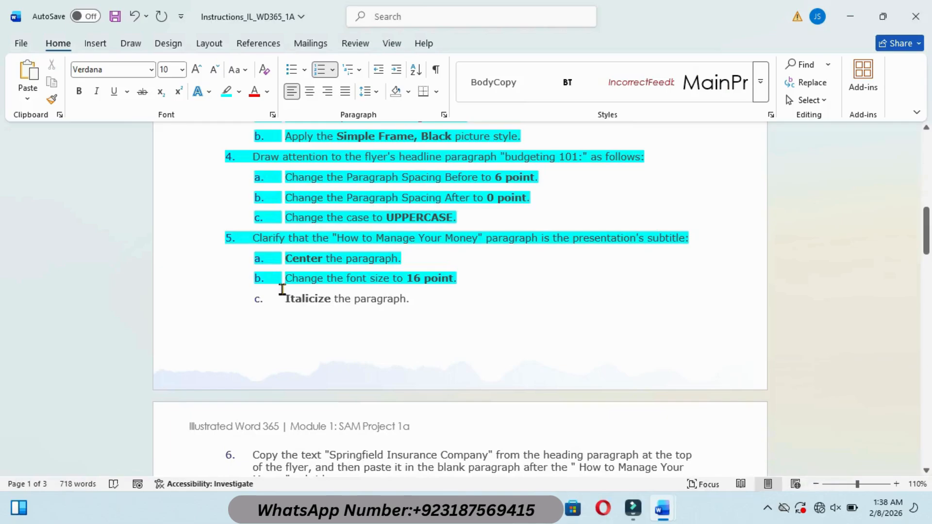
pyautogui.moveTo(284, 297); pyautogui.dragTo(427, 303)
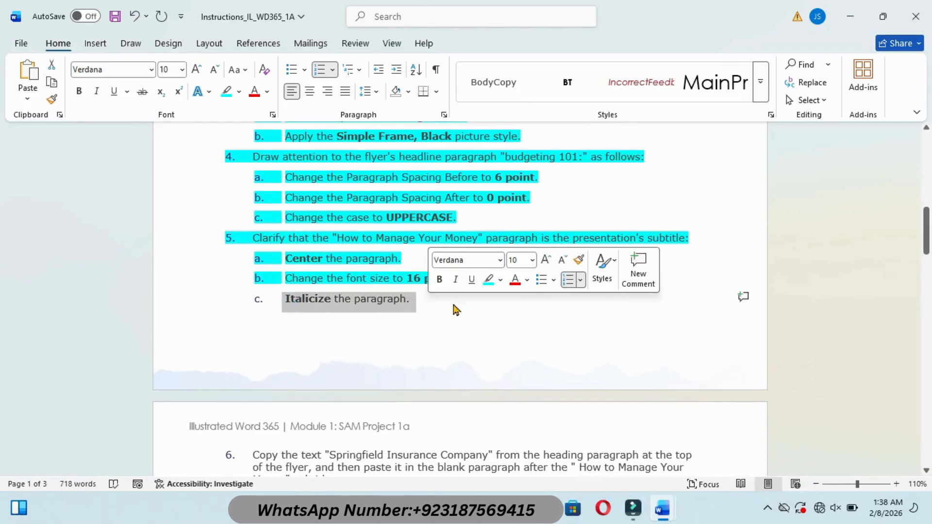
pyautogui.click(487, 280)
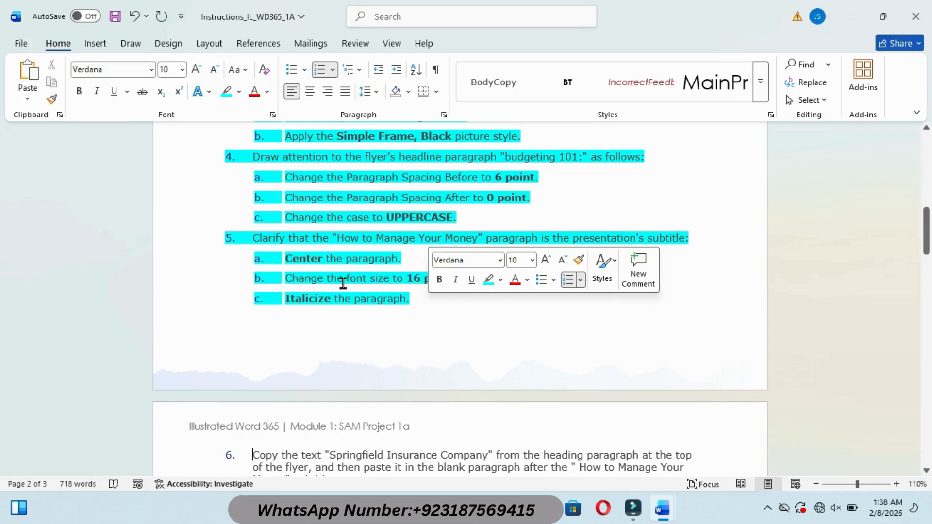
# - Return to the flyer document and italicize the selected "How to Manage Your Money" paragraph
pyautogui.moveTo(666, 516)
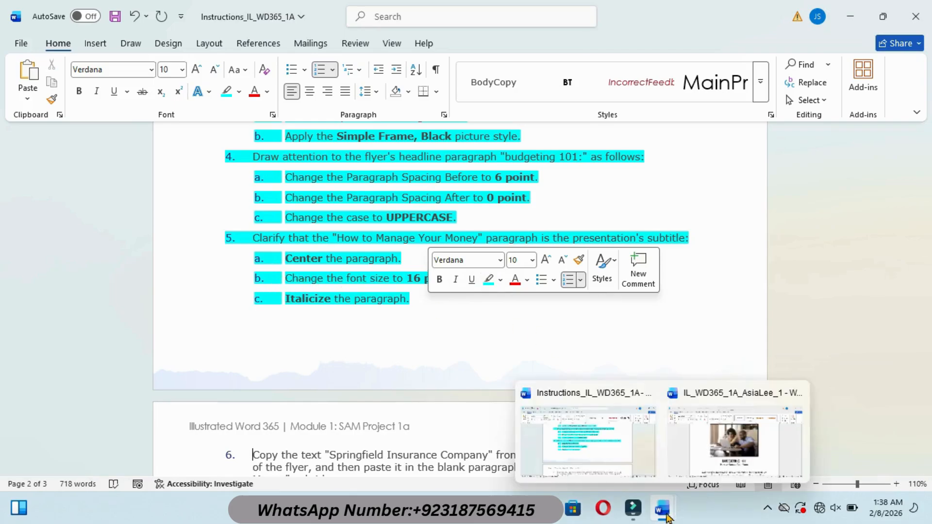
pyautogui.click(681, 427)
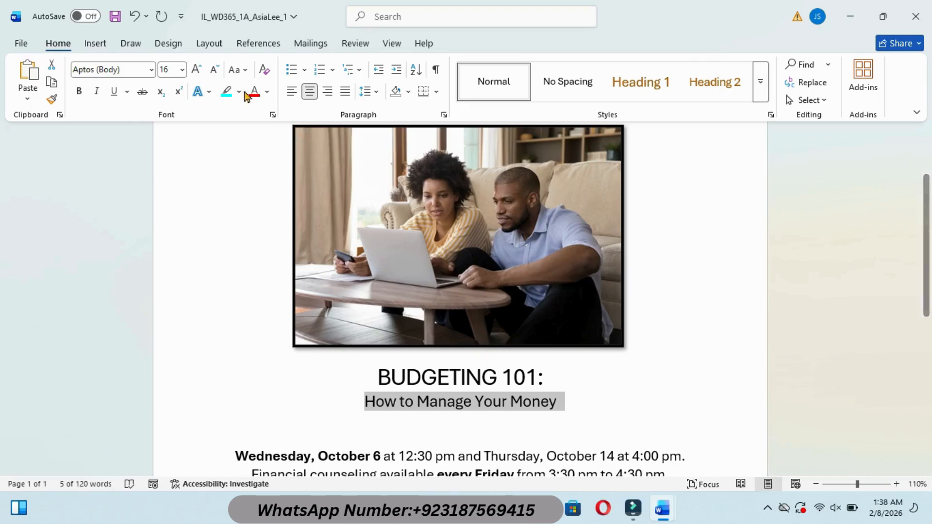
pyautogui.click(97, 93)
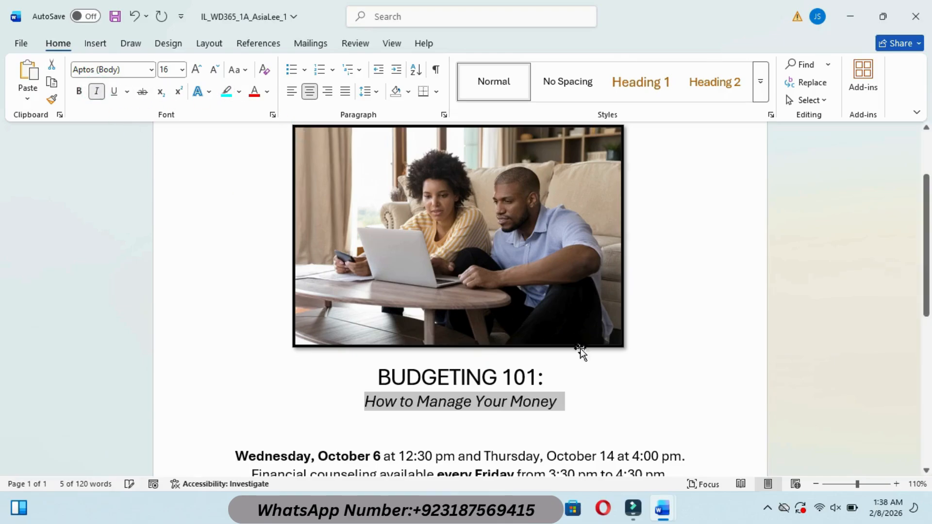
# - Return to the instructions document and look through the remaining project steps
pyautogui.moveTo(679, 513)
pyautogui.click(619, 454)
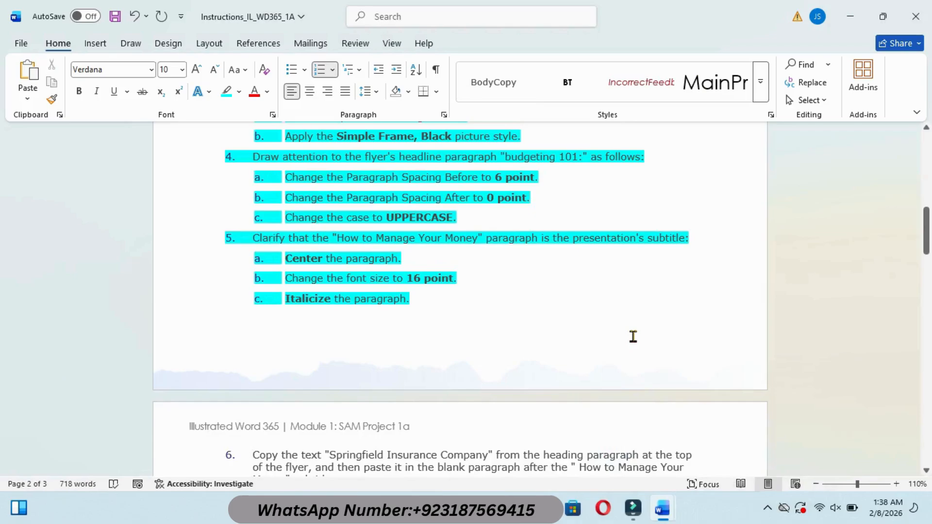
pyautogui.scroll(-15, 633, 337)
pyautogui.scroll(5, 632, 336)
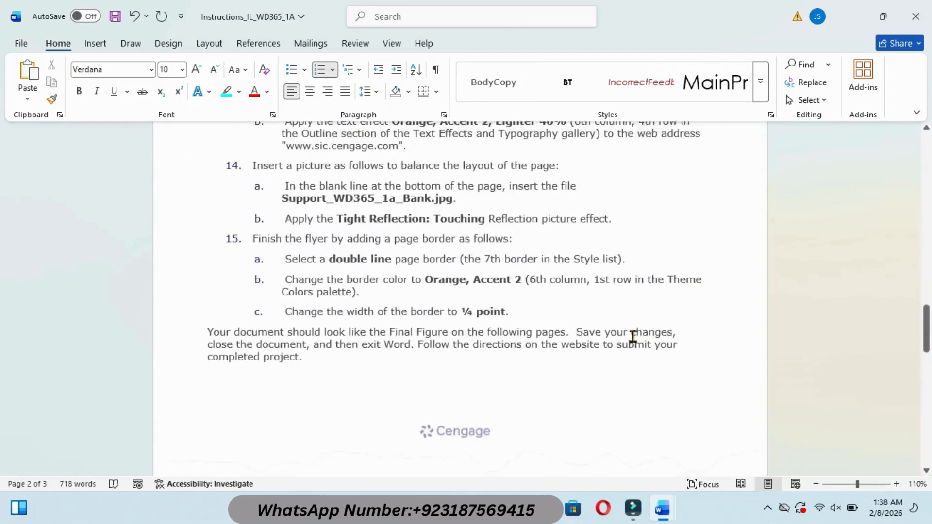
pyautogui.scroll(15, 633, 337)
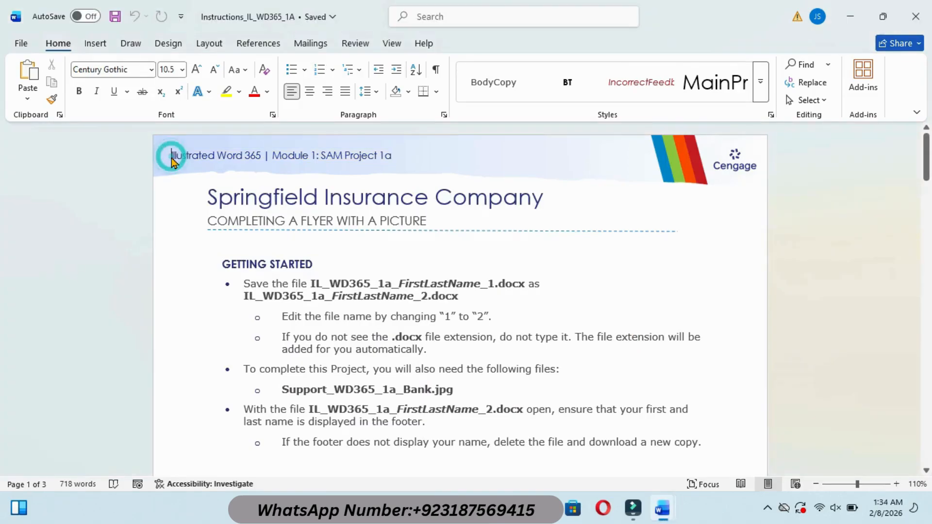
# - Highlight the header line "Illustrated Word 365 | Module 1: SAM Project 1a" on the first page of the instructions in yellow
pyautogui.moveTo(166, 152); pyautogui.dragTo(450, 153)
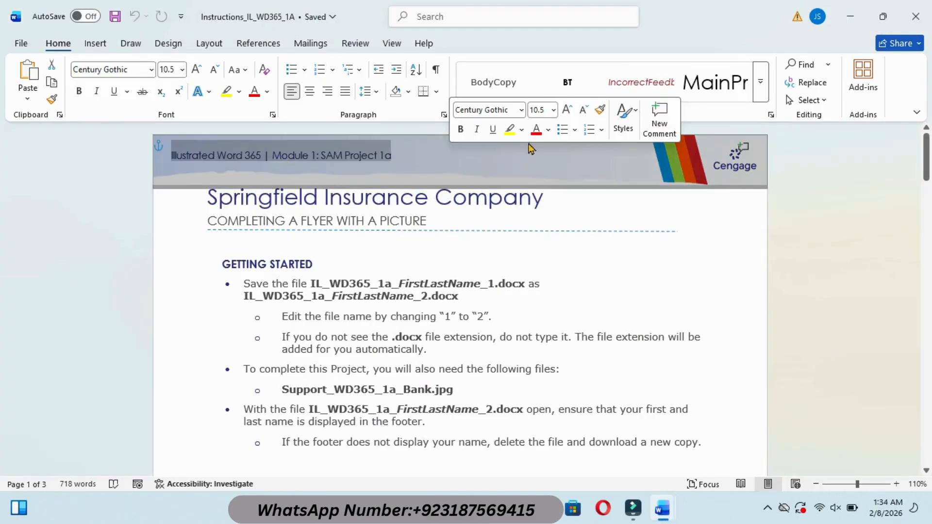
pyautogui.click(509, 129)
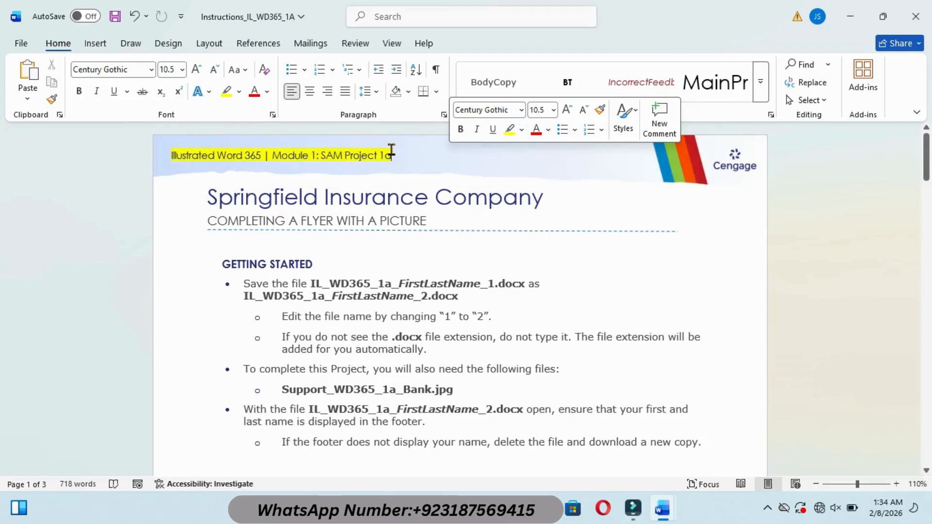
pyautogui.scroll(-20, 440, 176)
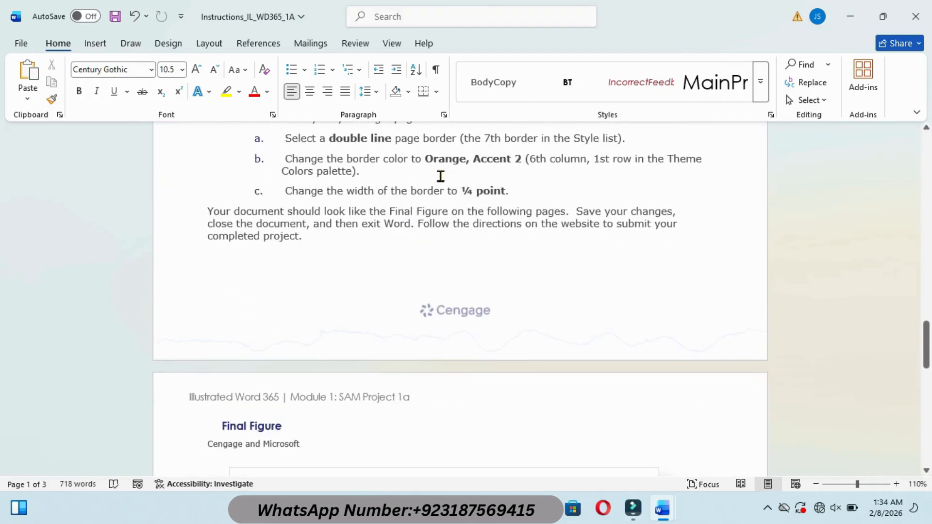
pyautogui.scroll(20, 440, 176)
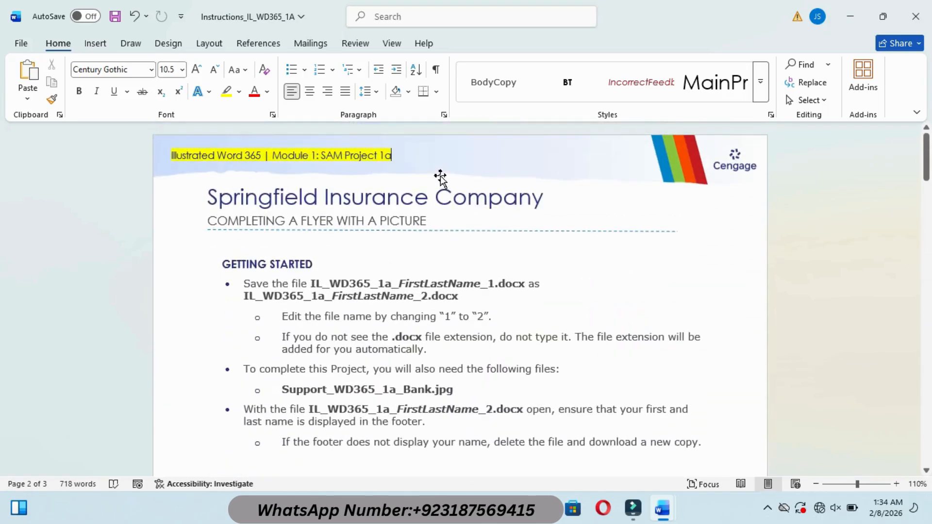
# - Highlight step 1a about changing the document theme to Office in turquoise in the instructions document
pyautogui.moveTo(926, 167); pyautogui.dragTo(926, 210)
pyautogui.moveTo(286, 264); pyautogui.dragTo(522, 262)
pyautogui.click(636, 242)
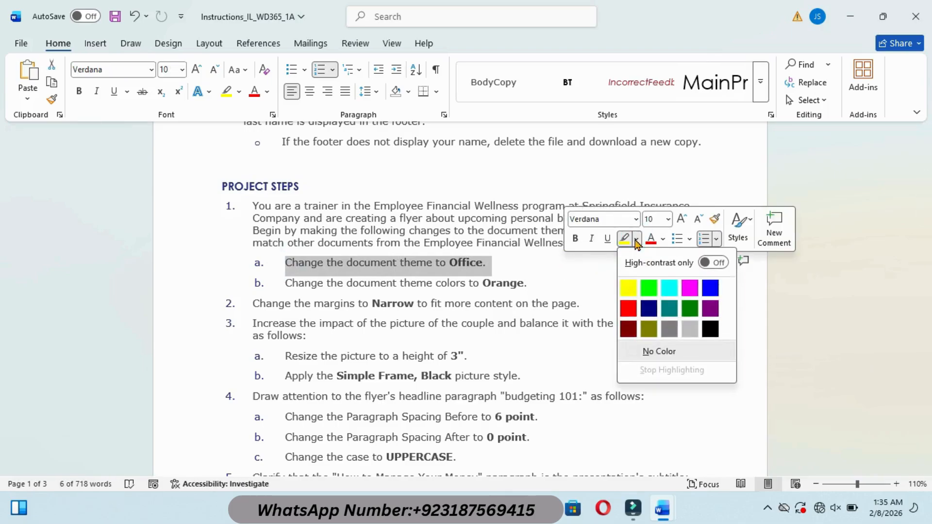
pyautogui.click(669, 288)
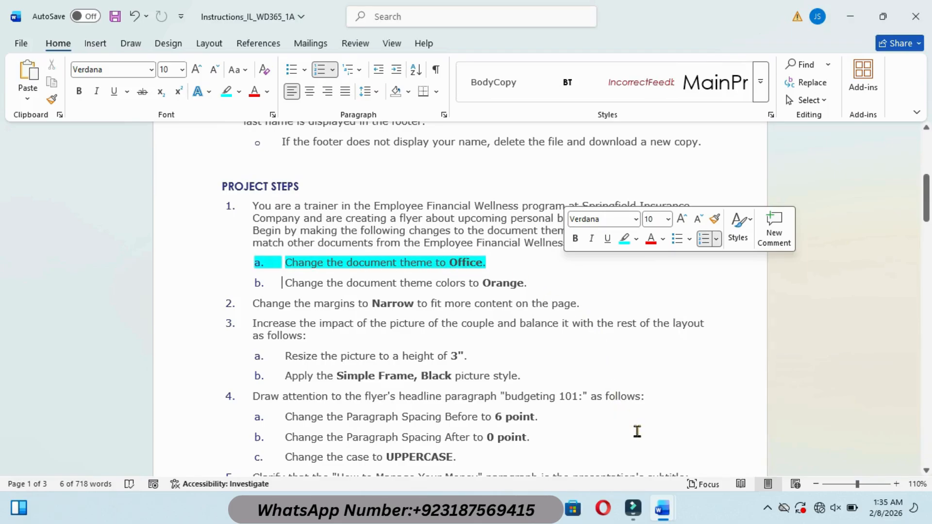
# - Switch to the flyer document and apply the Office theme to it
pyautogui.moveTo(663, 508)
pyautogui.click(704, 442)
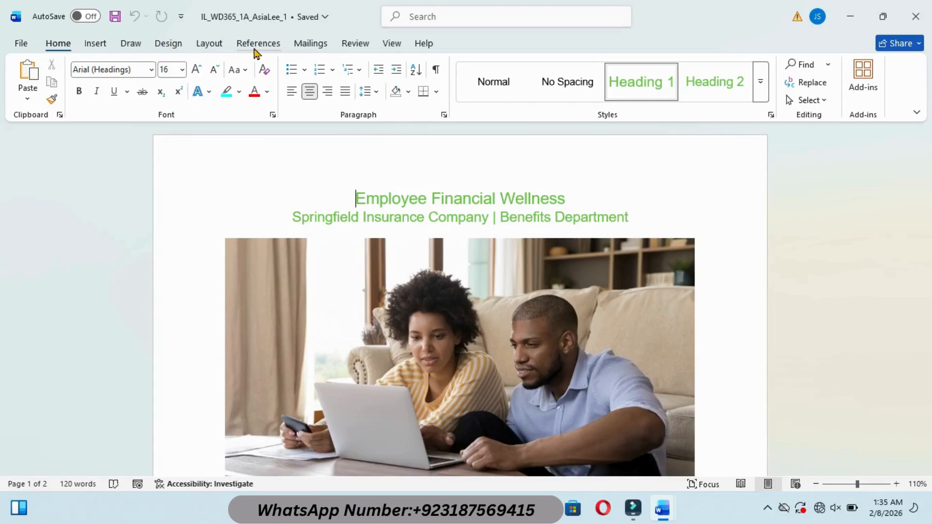
pyautogui.click(204, 48)
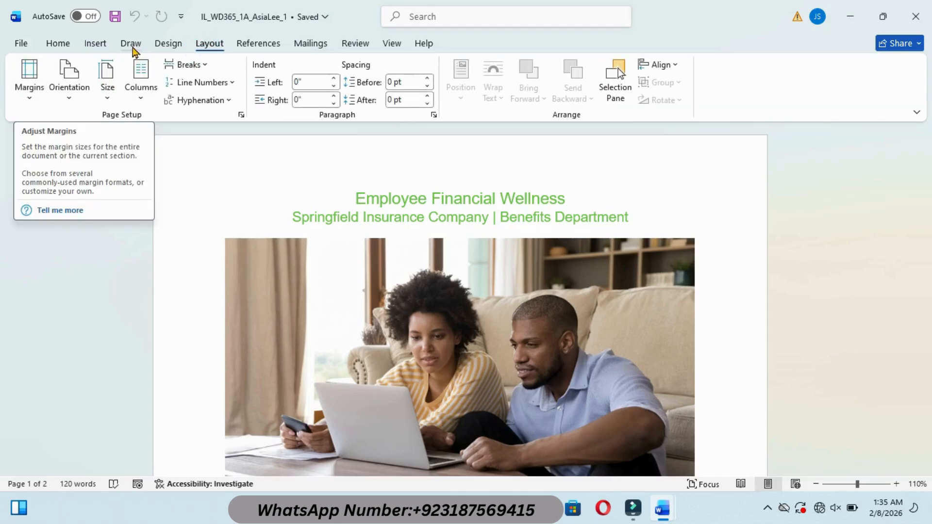
pyautogui.click(167, 48)
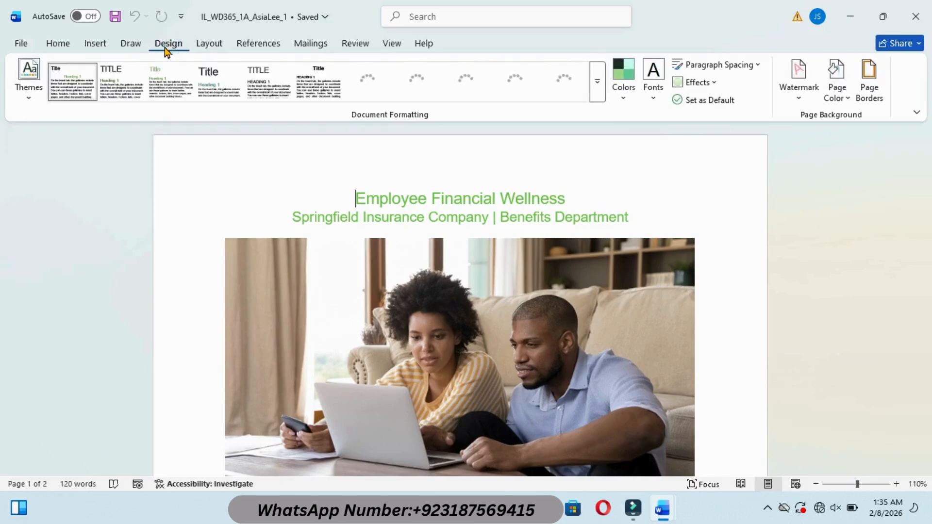
pyautogui.click(26, 100)
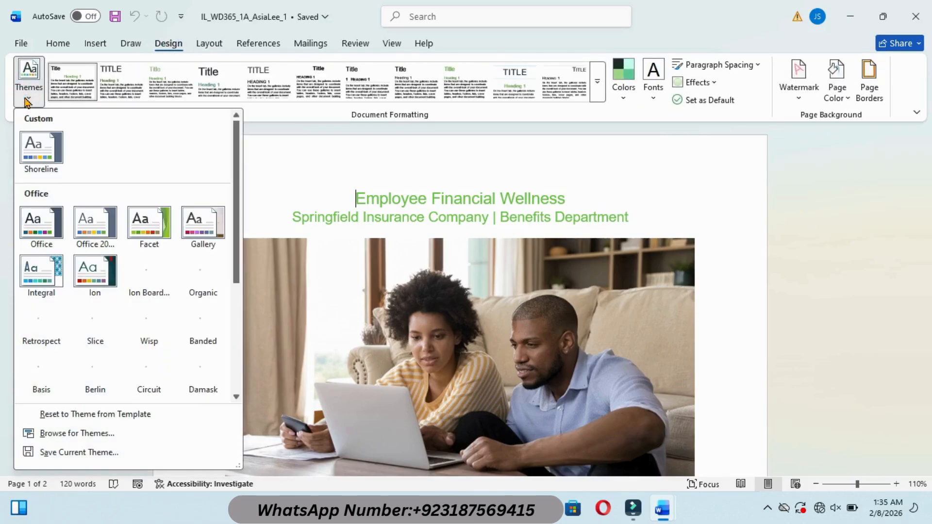
pyautogui.click(35, 213)
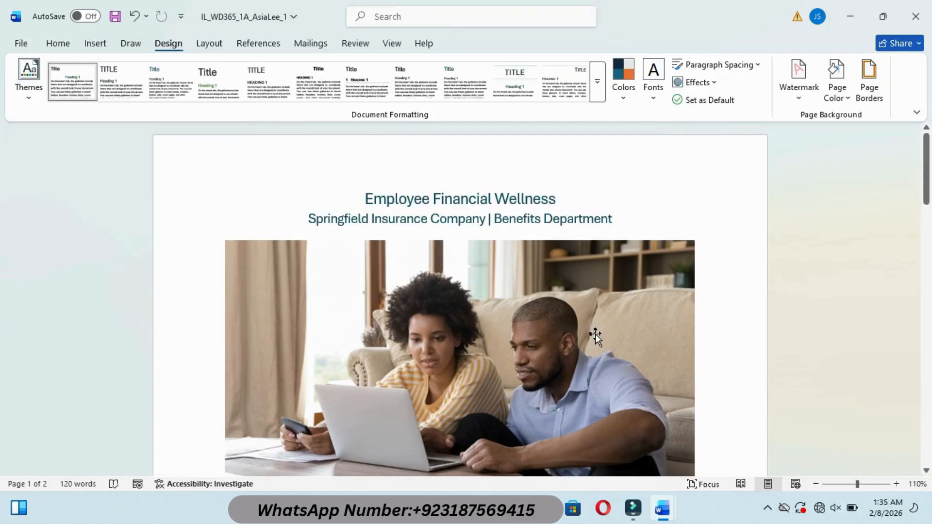
# - In the instructions document, highlight step 1b about the Orange theme colors in turquoise
pyautogui.moveTo(661, 518)
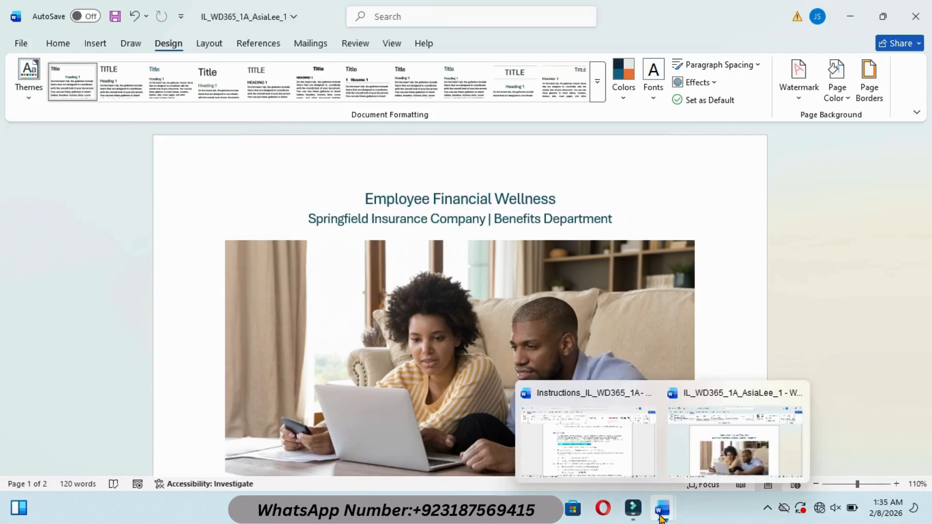
pyautogui.click(602, 456)
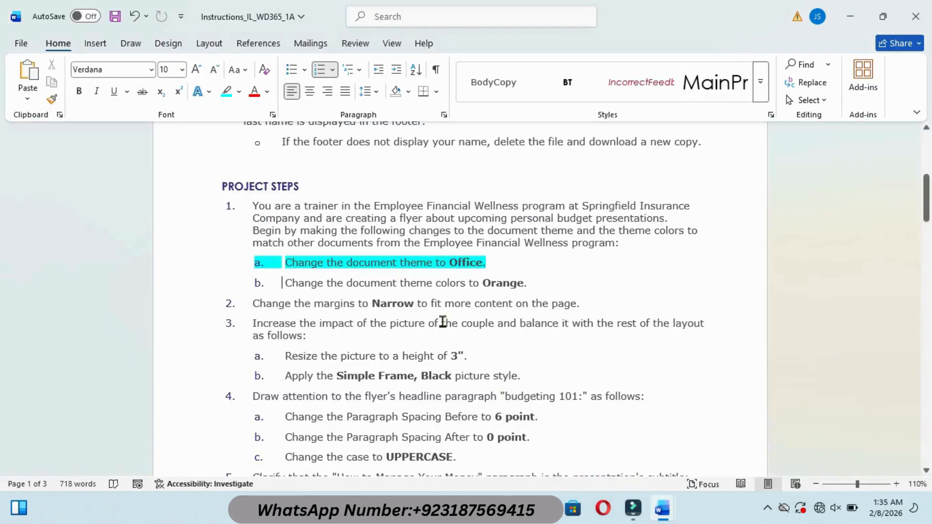
pyautogui.moveTo(284, 283); pyautogui.dragTo(533, 291)
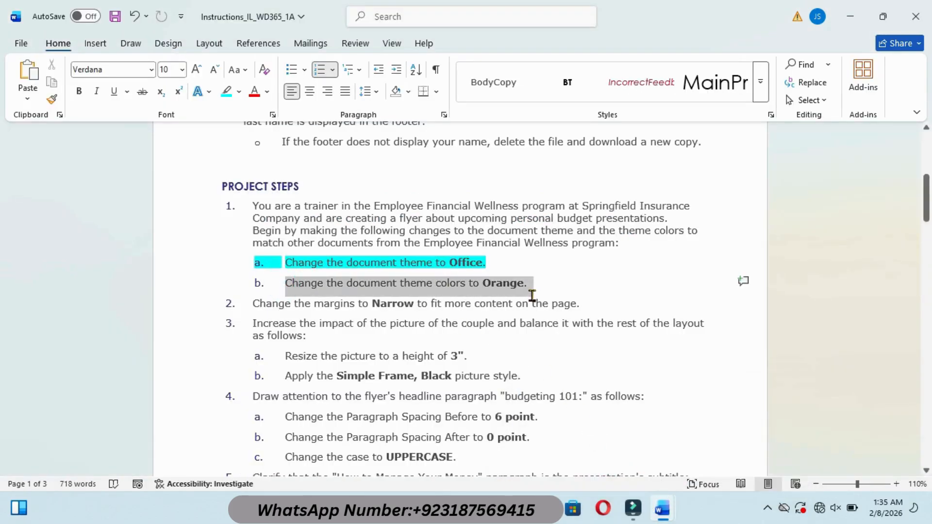
pyautogui.click(595, 274)
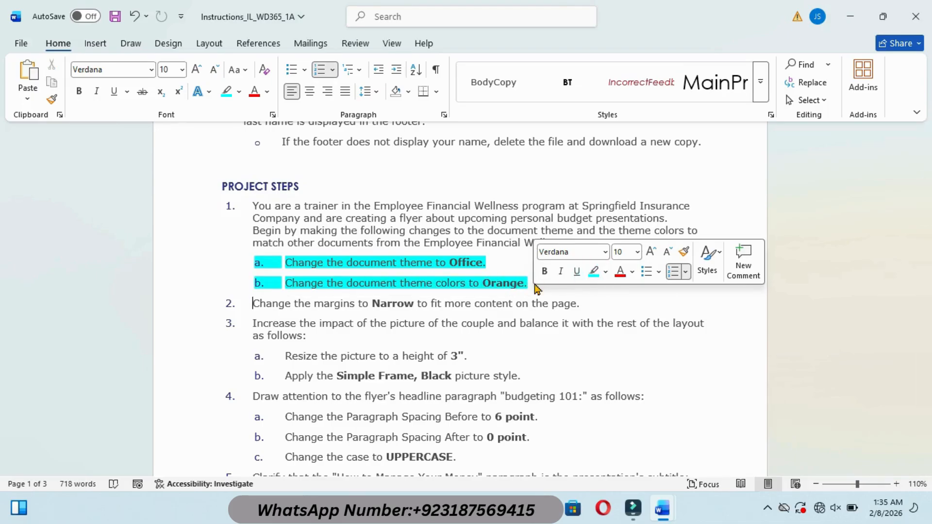
# - Return to the flyer document and change its theme colors to Orange
pyautogui.moveTo(662, 507)
pyautogui.click(709, 432)
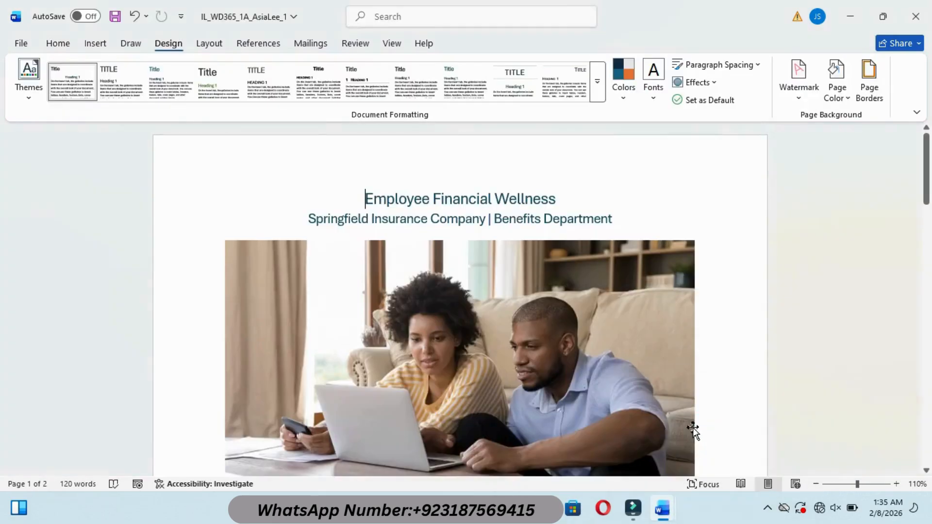
pyautogui.click(623, 94)
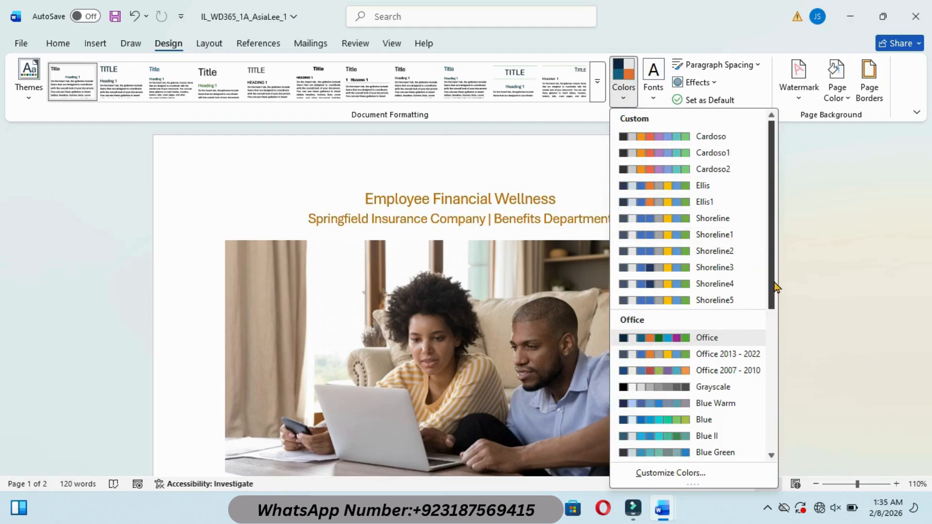
pyautogui.scroll(-2, 776, 311)
pyautogui.scroll(-2, 779, 330)
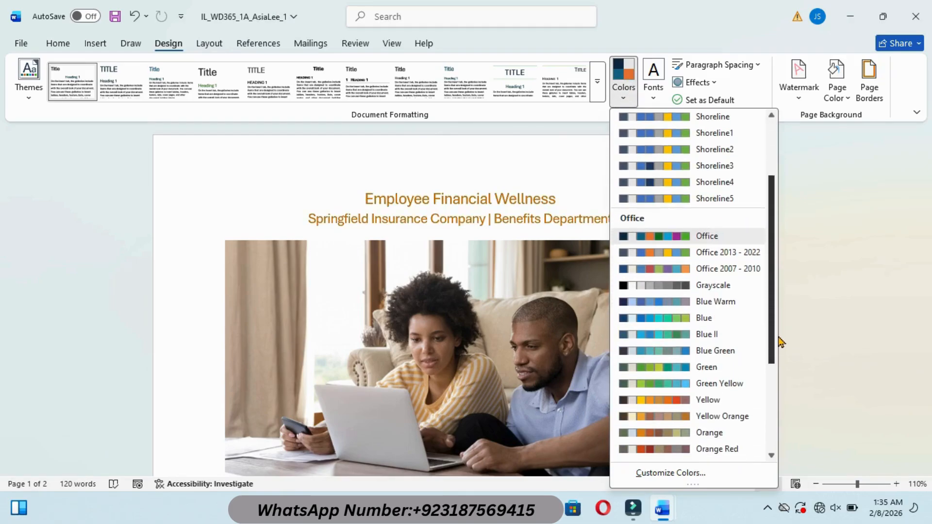
pyautogui.click(710, 431)
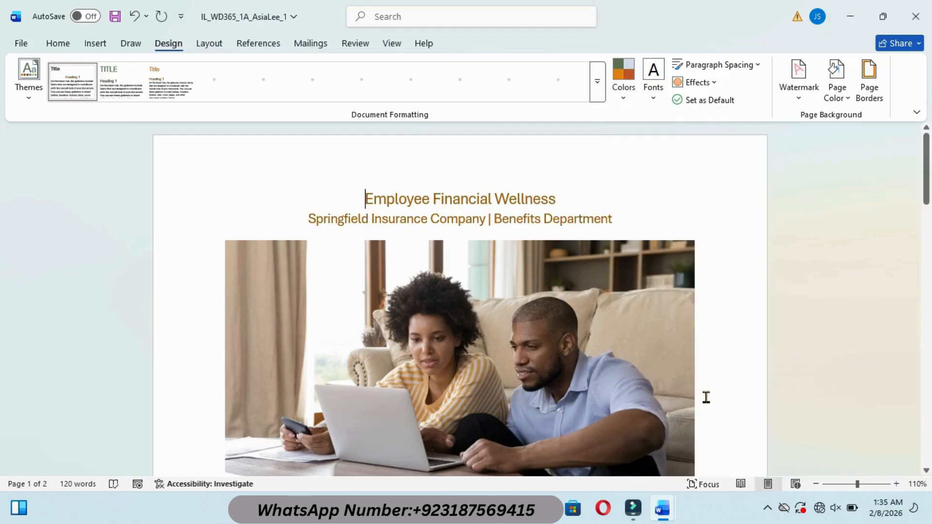
# - In the instructions document, highlight step 2 about changing the margins to Narrow in turquoise
pyautogui.moveTo(662, 508)
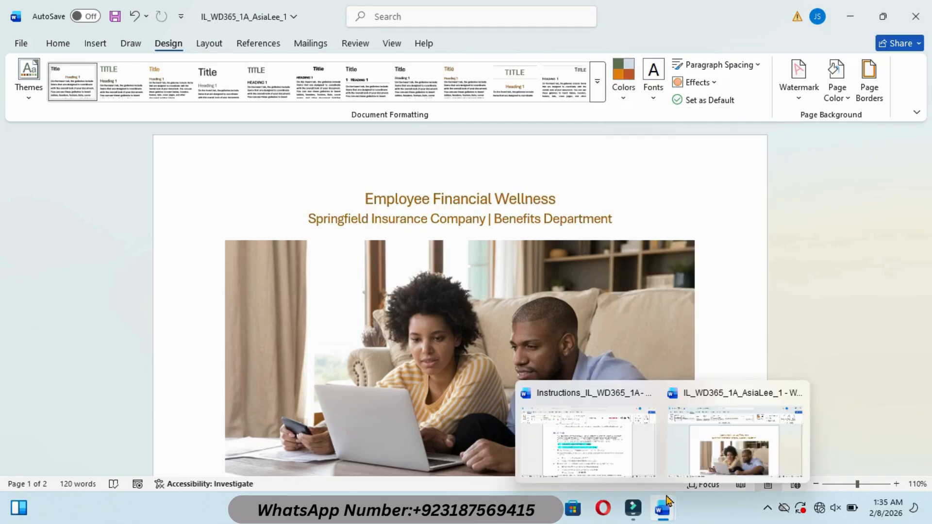
pyautogui.click(626, 467)
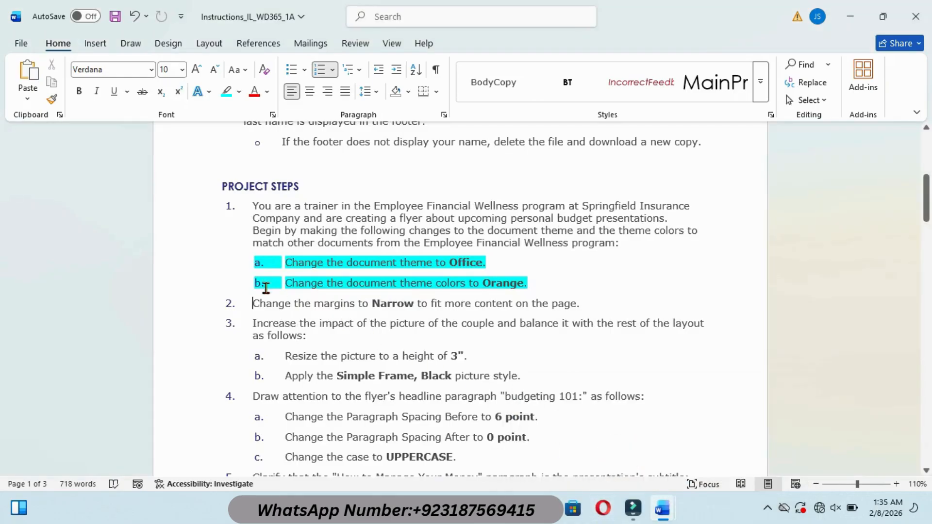
pyautogui.moveTo(255, 303); pyautogui.dragTo(589, 306)
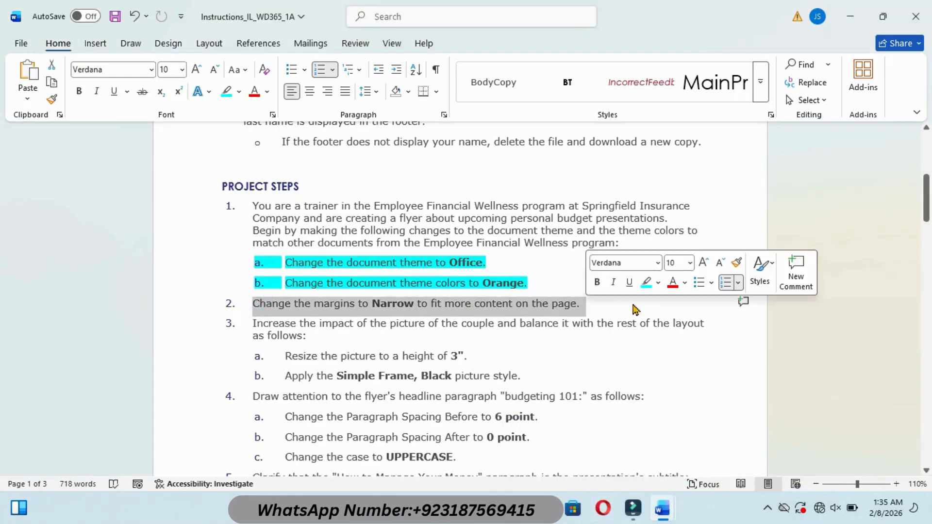
pyautogui.click(646, 286)
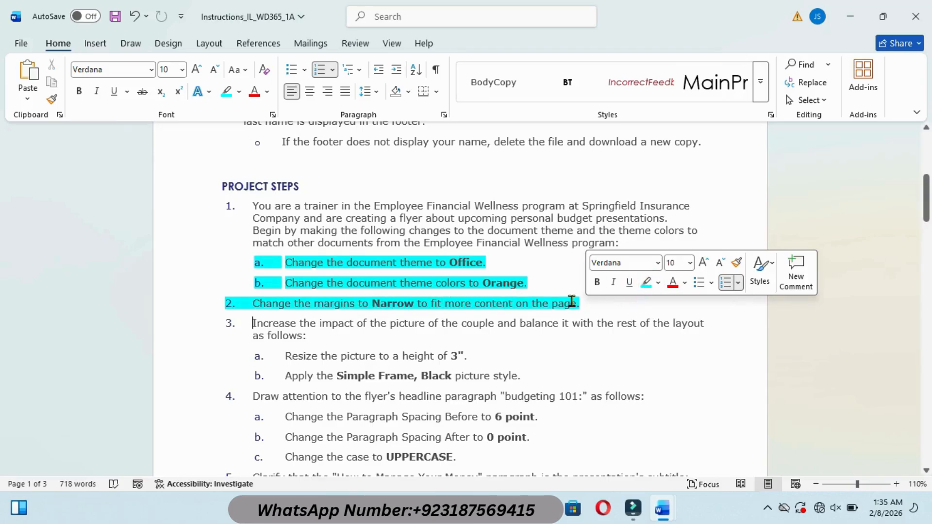
# - Switch to the flyer document and set its page margins to Narrow
pyautogui.moveTo(663, 509)
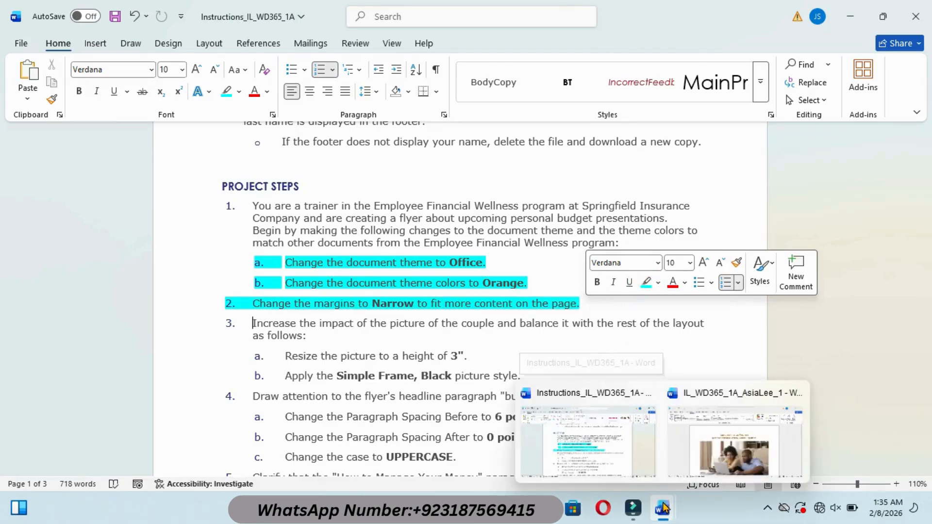
pyautogui.click(727, 428)
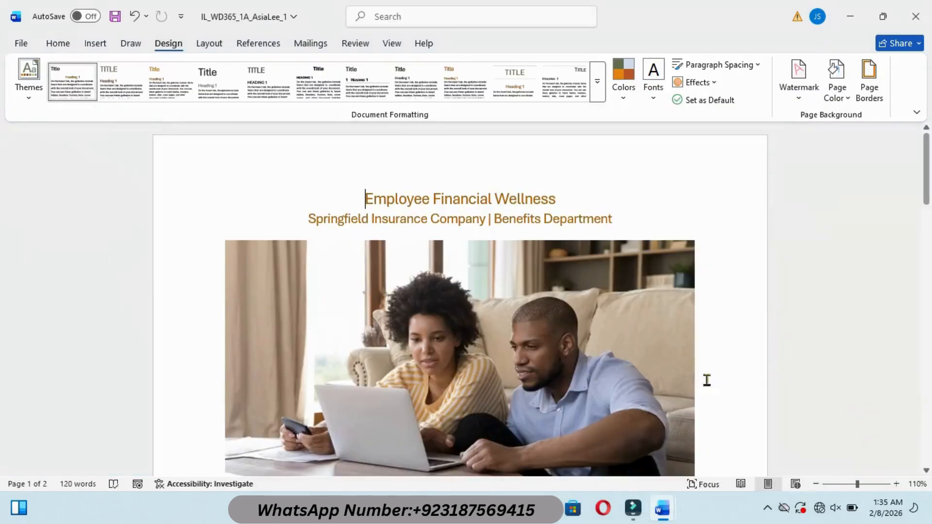
pyautogui.click(212, 45)
pyautogui.click(27, 100)
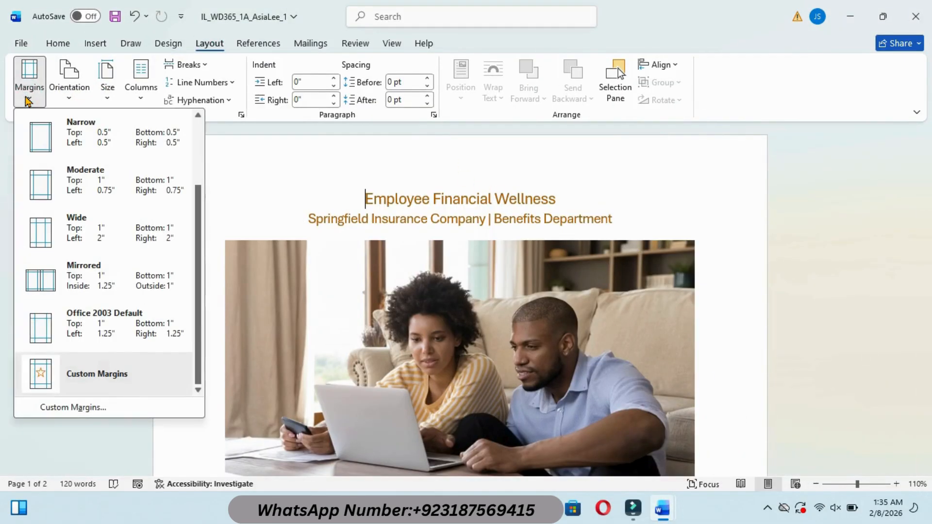
pyautogui.click(84, 131)
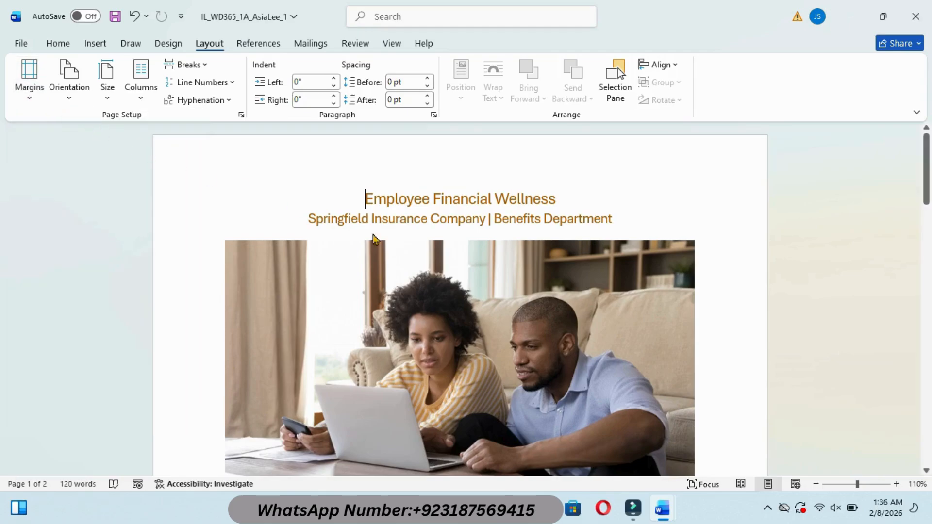
# - Go back to the instructions document and highlight step 3a about resizing the picture in turquoise
pyautogui.moveTo(662, 508)
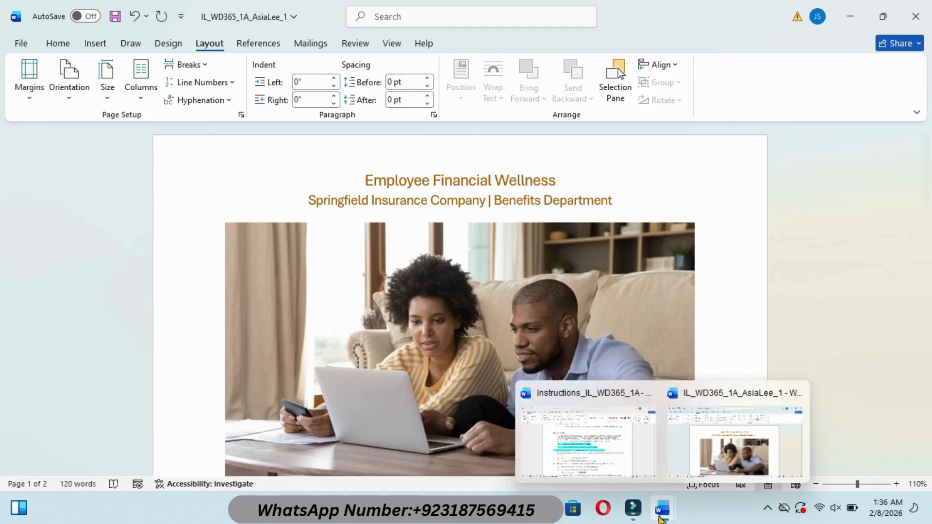
pyautogui.click(613, 451)
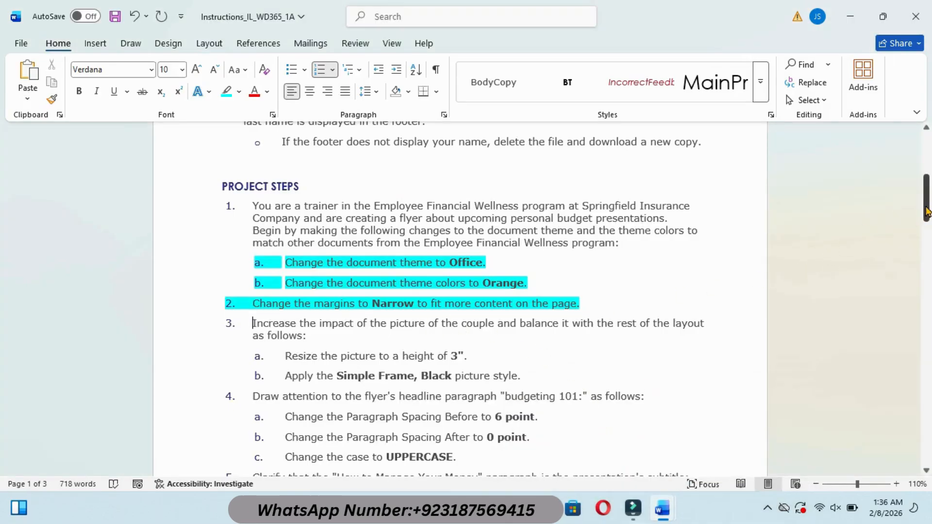
pyautogui.moveTo(926, 203); pyautogui.dragTo(926, 217)
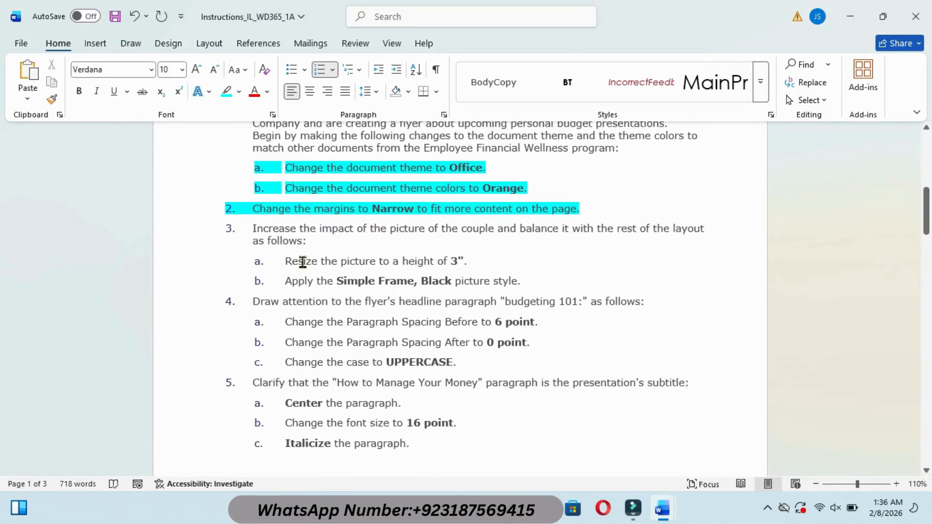
pyautogui.moveTo(283, 259); pyautogui.dragTo(519, 261)
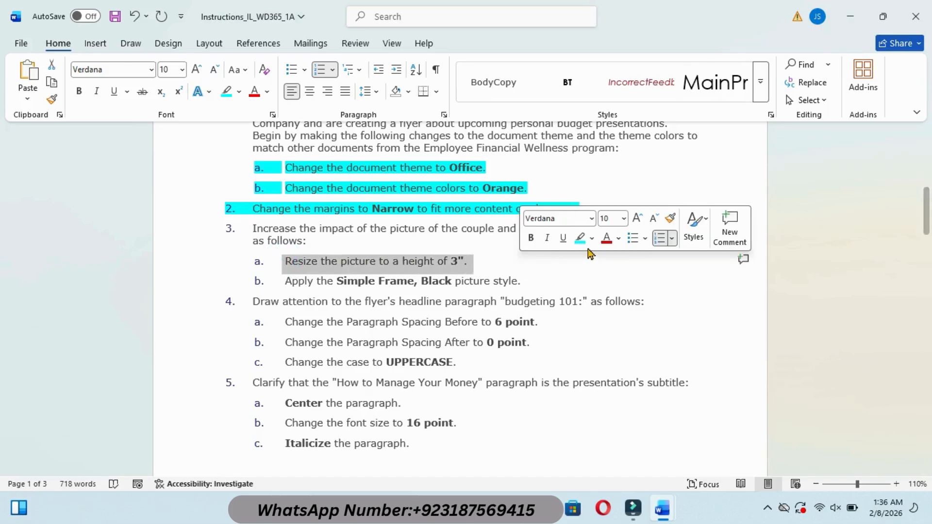
pyautogui.click(579, 238)
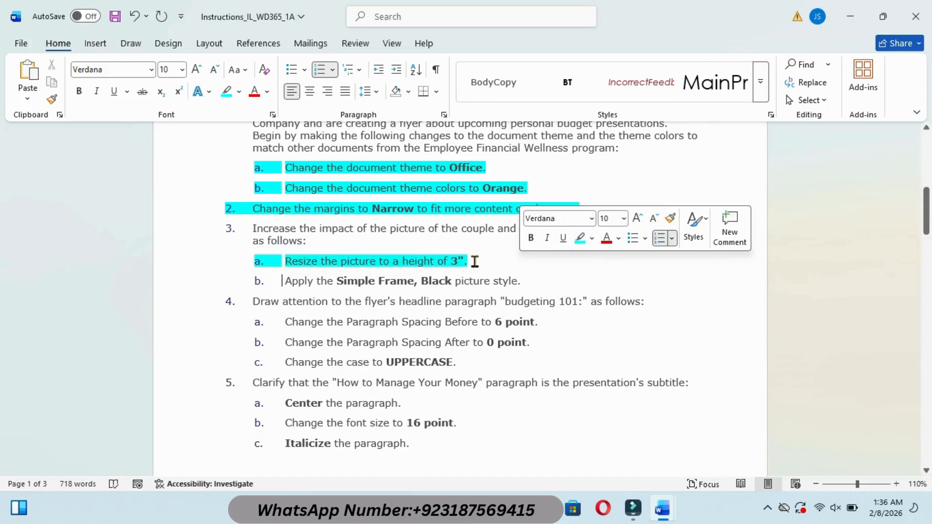
# - In the flyer document, set the height of the couple's picture to 3"
pyautogui.moveTo(672, 502)
pyautogui.click(693, 449)
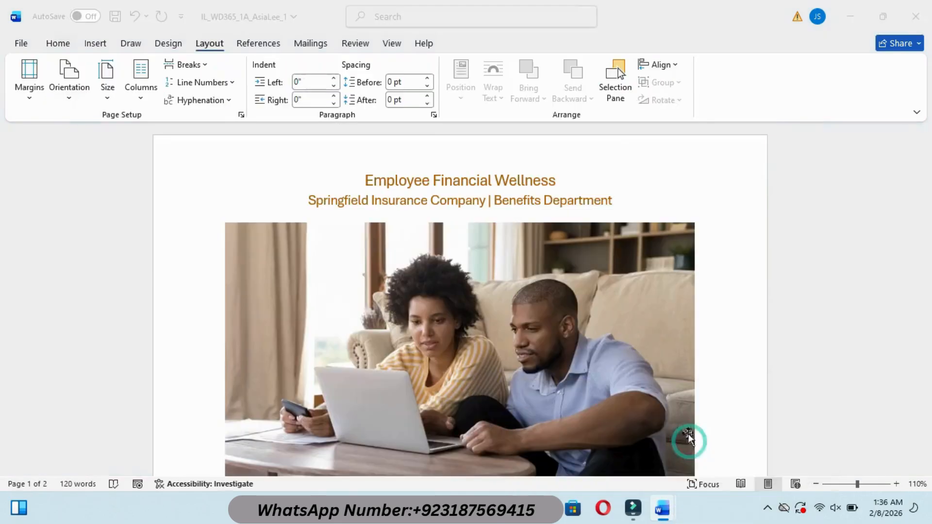
pyautogui.click(509, 346)
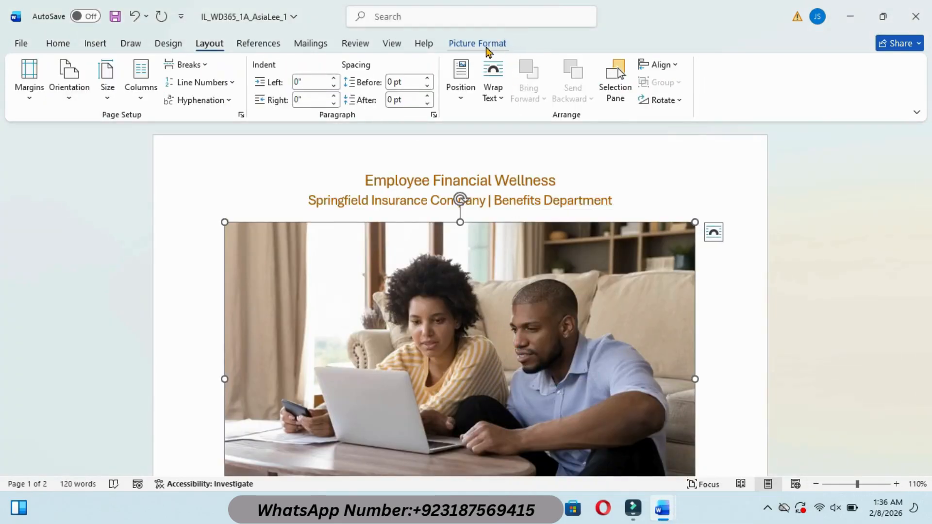
pyautogui.click(486, 43)
pyautogui.click(864, 69)
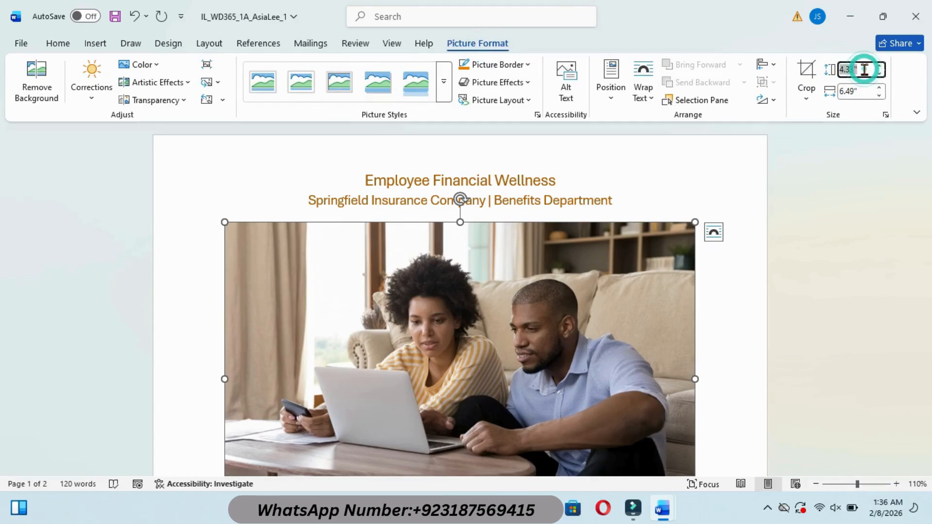
pyautogui.write('3')
pyautogui.press('Return')
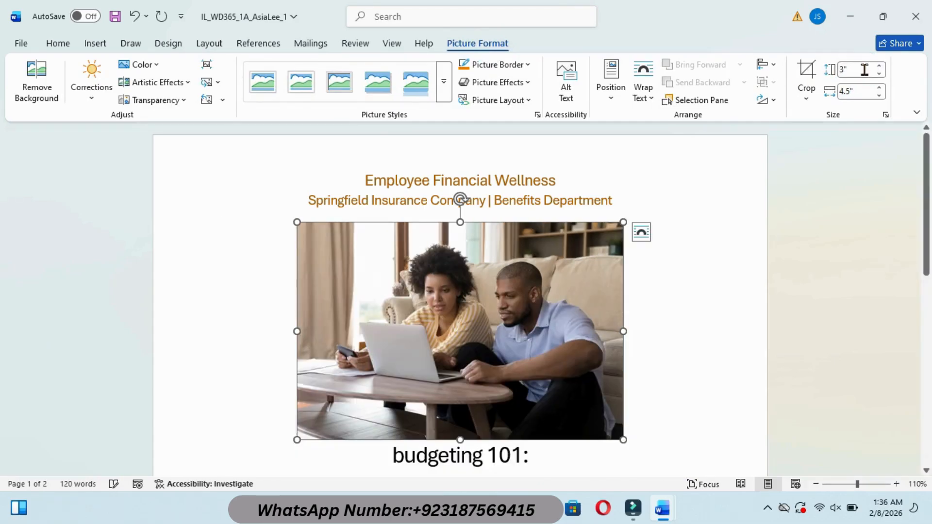
# - In the instructions document, highlight step 3b about the Simple Frame, Black picture style in turquoise
pyautogui.moveTo(661, 507)
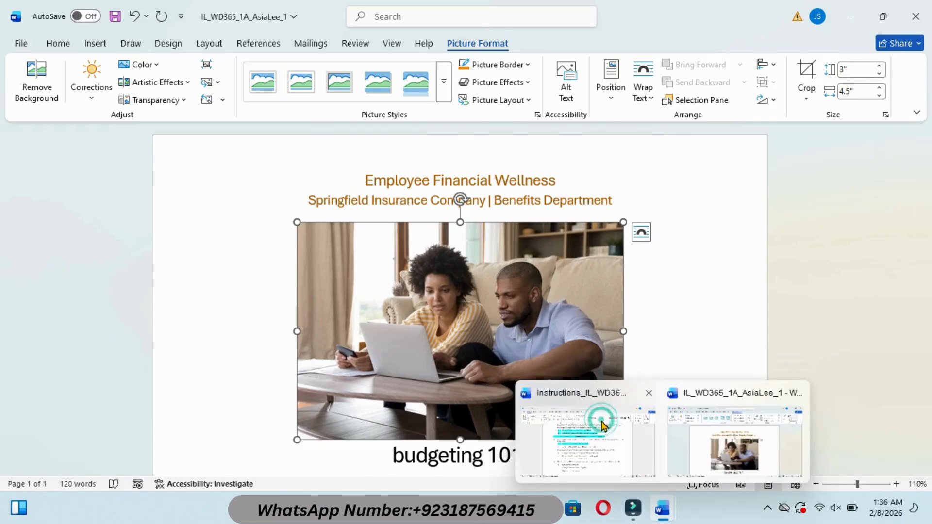
pyautogui.click(596, 408)
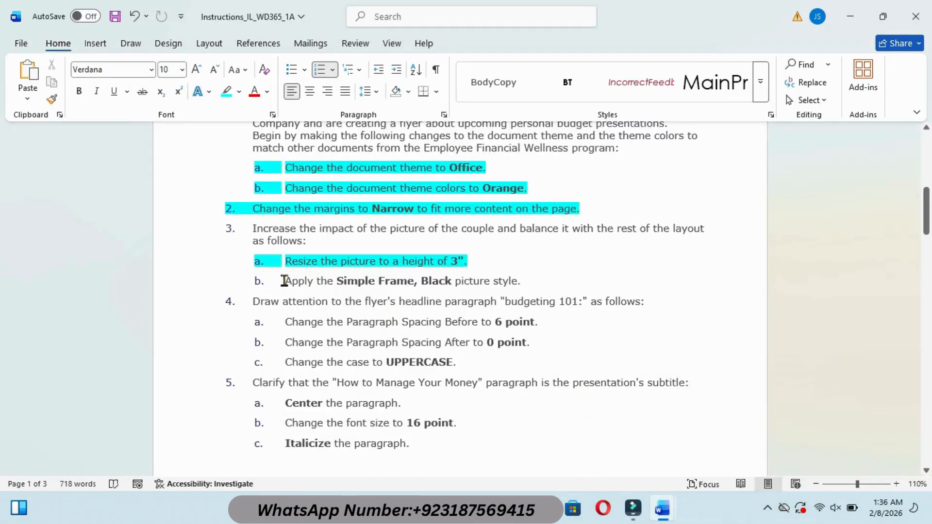
pyautogui.moveTo(285, 281); pyautogui.dragTo(527, 281)
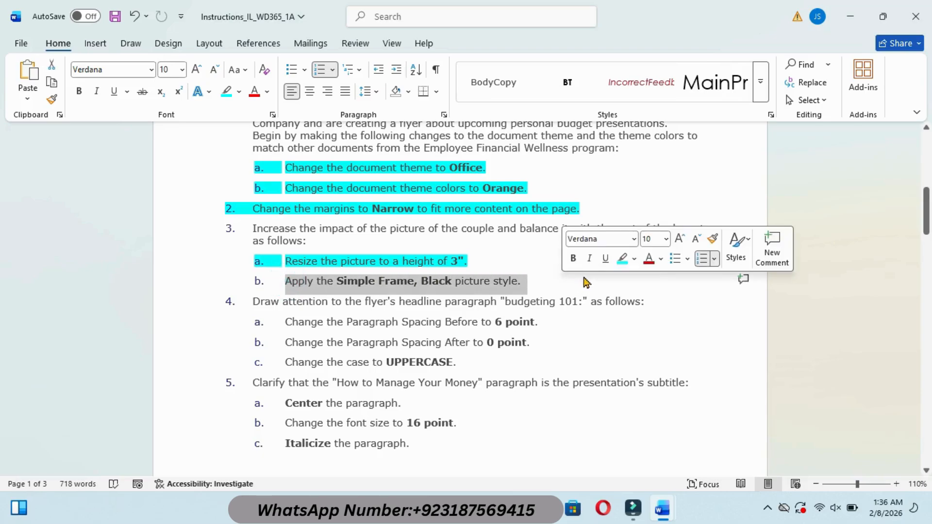
pyautogui.click(621, 258)
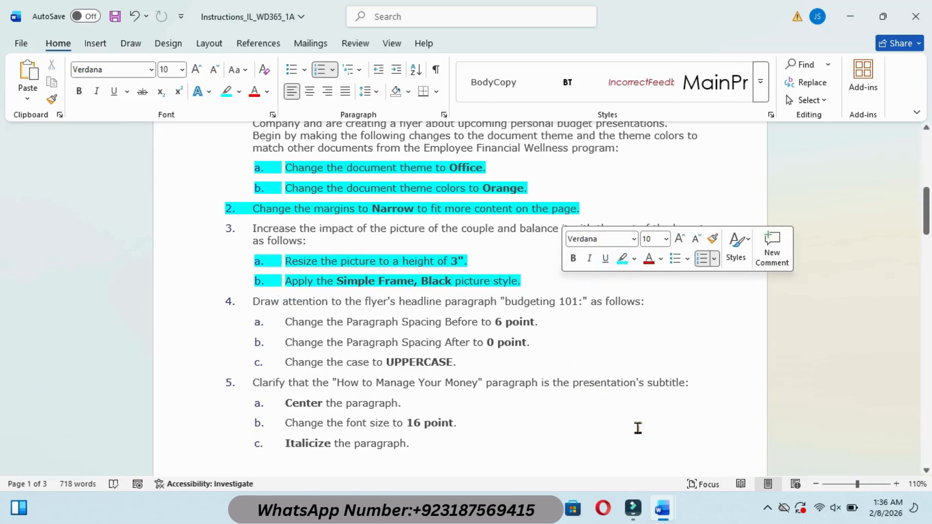
# - Return to the flyer document and apply the Simple Frame, Black picture style to the couple's picture
pyautogui.moveTo(663, 507)
pyautogui.click(694, 437)
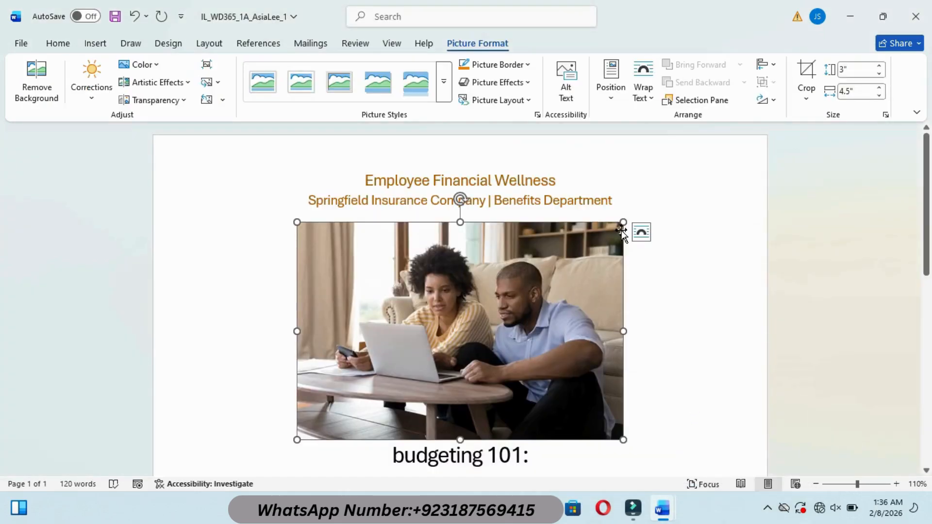
pyautogui.click(444, 82)
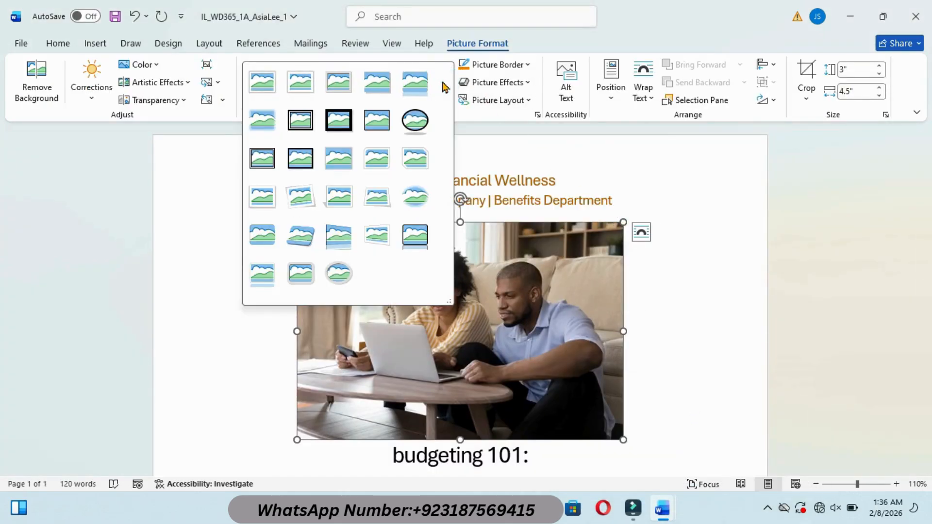
pyautogui.click(378, 121)
# - In the instructions document, highlight the step 4 introduction about the "budgeting 101:" headline paragraph in turquoise
pyautogui.moveTo(662, 508)
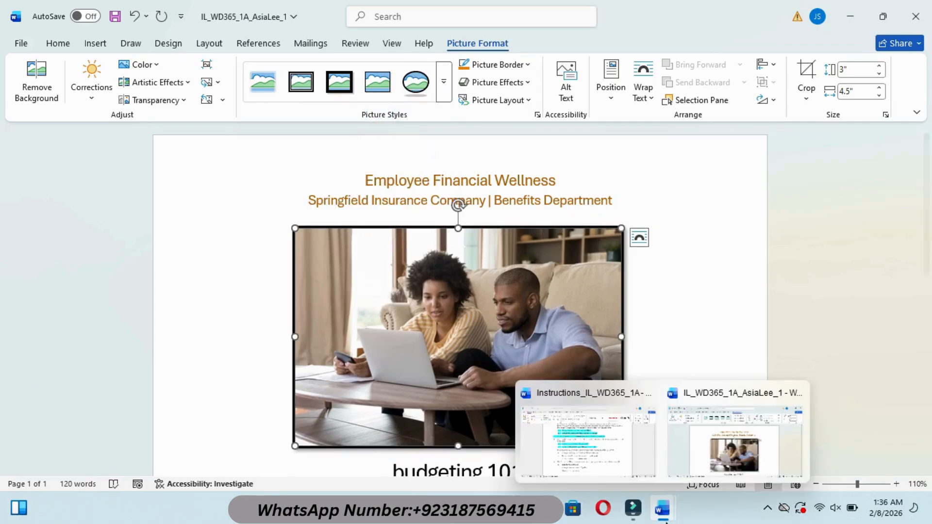
pyautogui.click(630, 467)
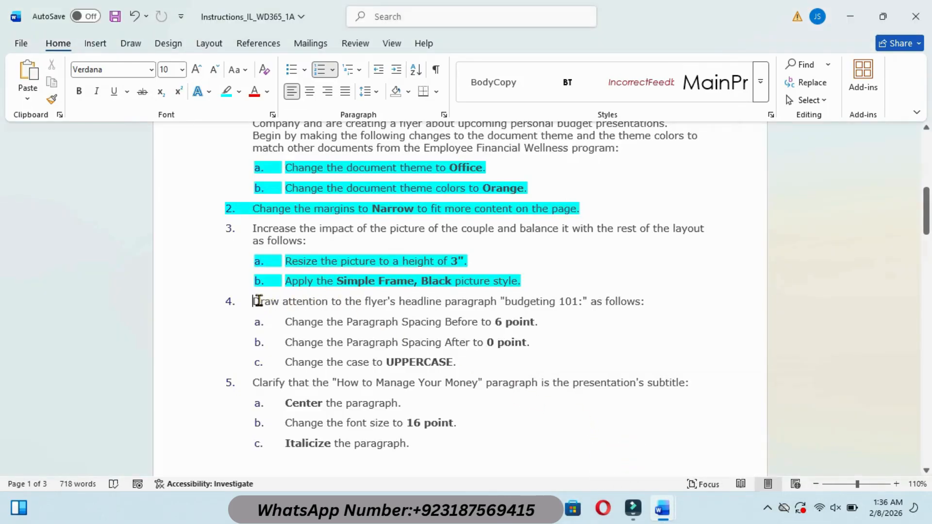
pyautogui.moveTo(253, 301); pyautogui.dragTo(649, 303)
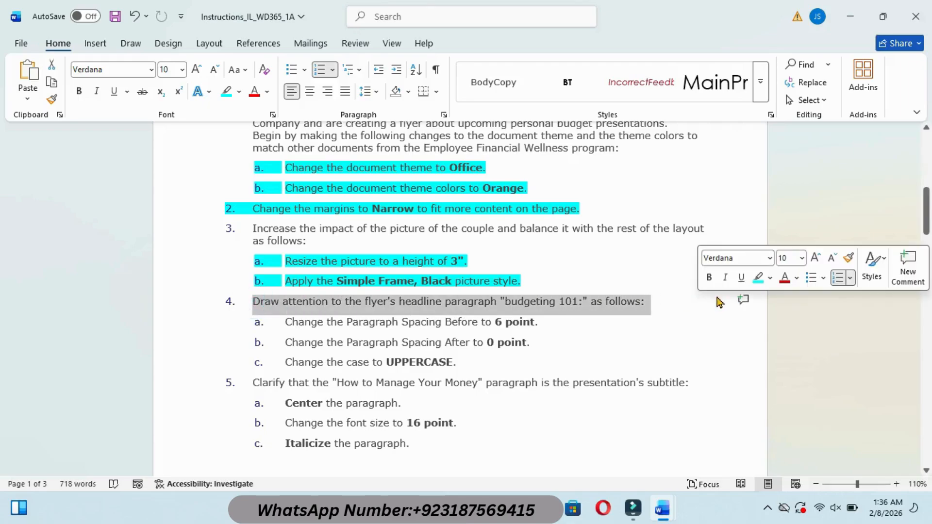
pyautogui.click(759, 280)
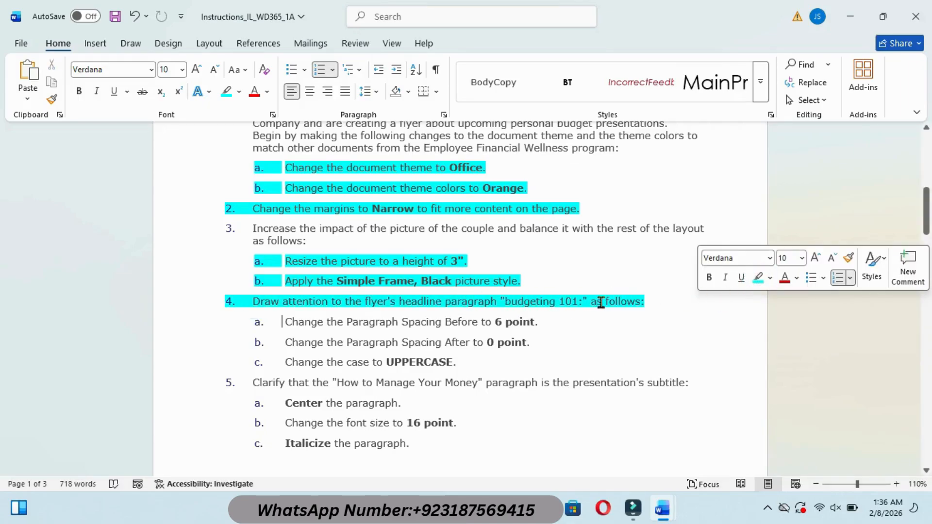
# - Switch to the flyer document and select the "budgeting 101:" headline below the picture
pyautogui.moveTo(663, 508)
pyautogui.click(699, 411)
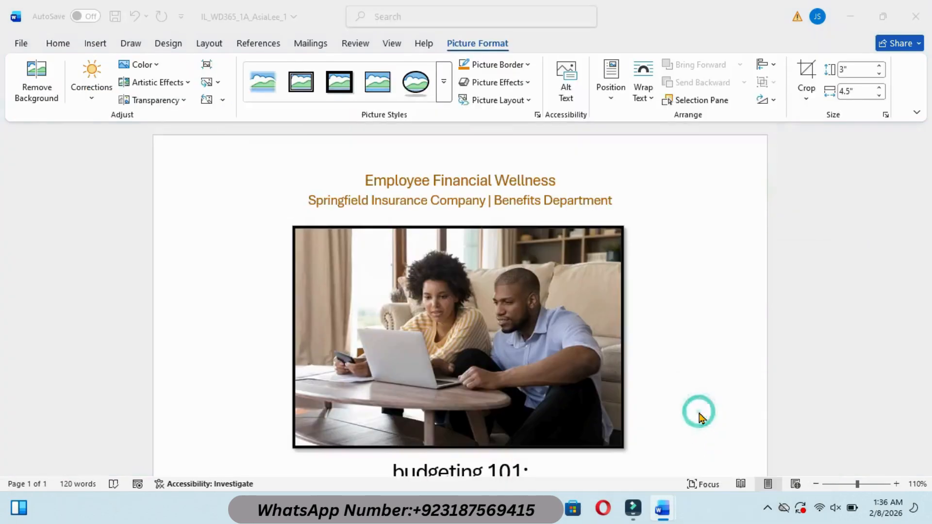
pyautogui.scroll(-3, 922, 252)
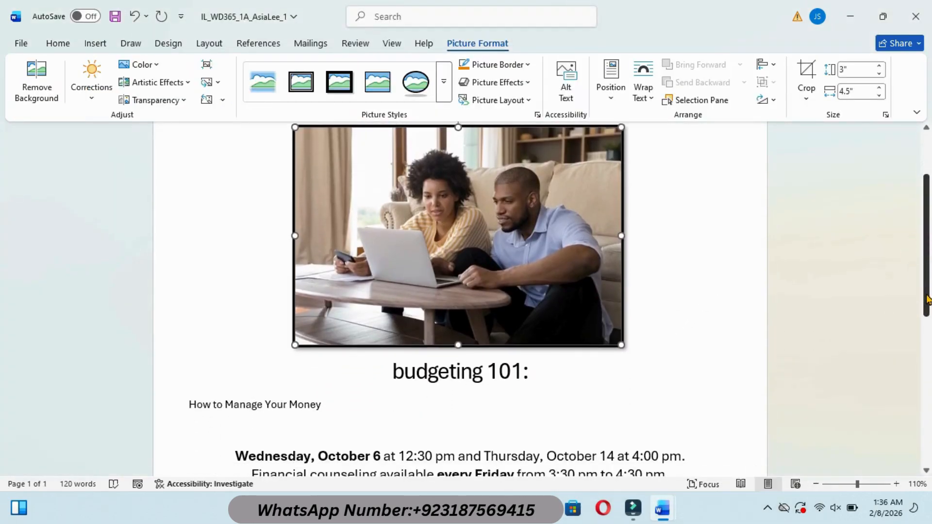
pyautogui.moveTo(394, 372); pyautogui.dragTo(538, 371)
# - Switch to the instructions document and highlight step 4a about Paragraph Spacing Before in turquoise
pyautogui.moveTo(661, 509)
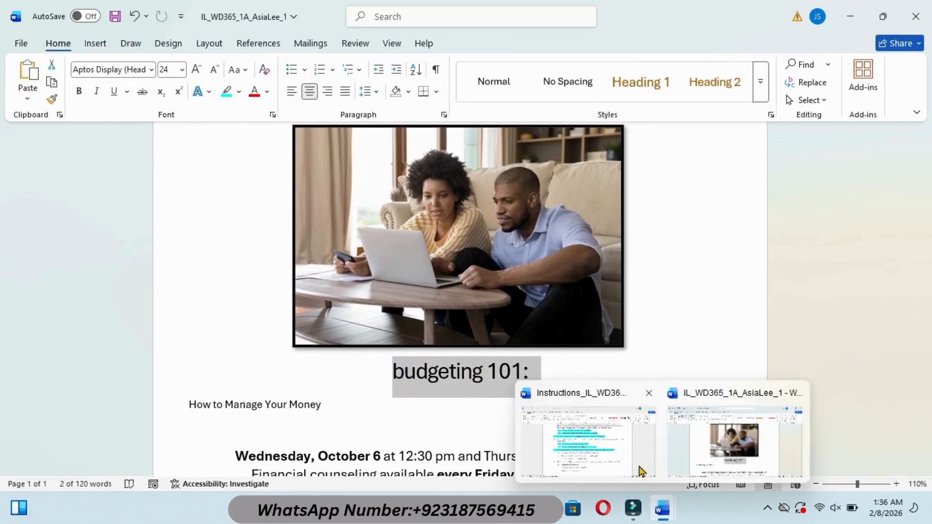
pyautogui.click(626, 451)
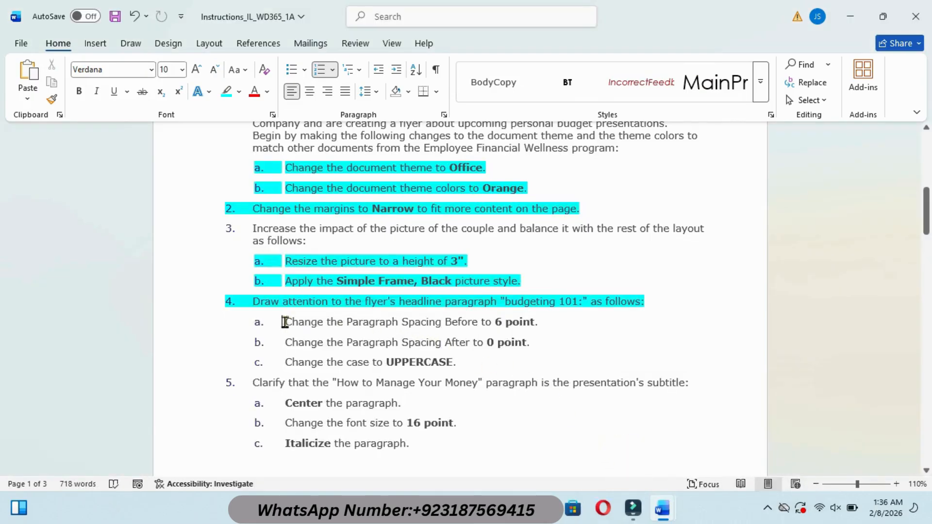
pyautogui.moveTo(285, 322); pyautogui.dragTo(552, 322)
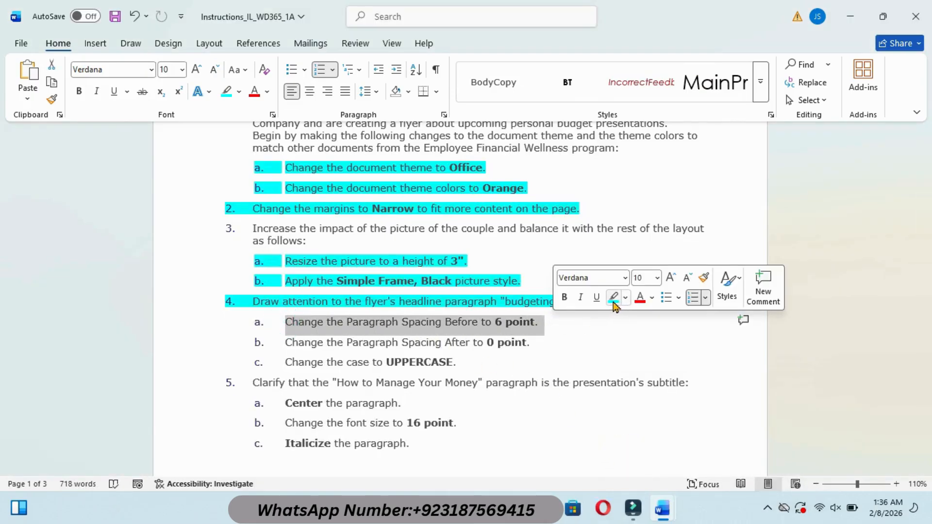
pyautogui.click(613, 297)
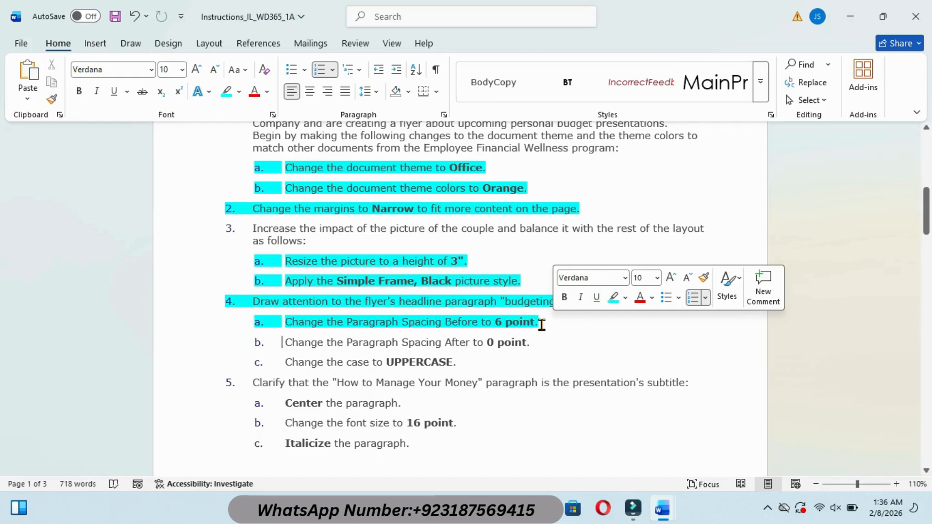
# - Back in the flyer document, set the paragraph spacing before the selected "budgeting 101:" headline to 6 pt
pyautogui.moveTo(666, 508)
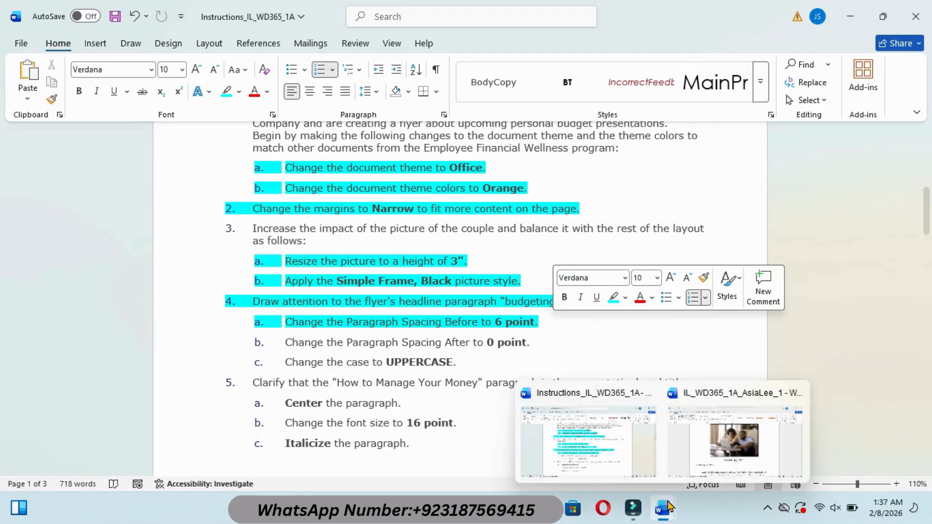
pyautogui.click(716, 437)
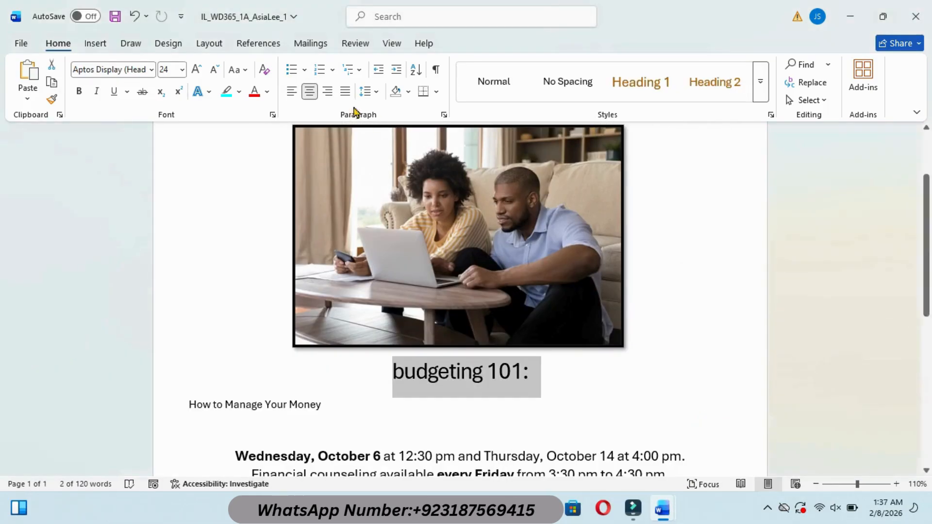
pyautogui.click(266, 50)
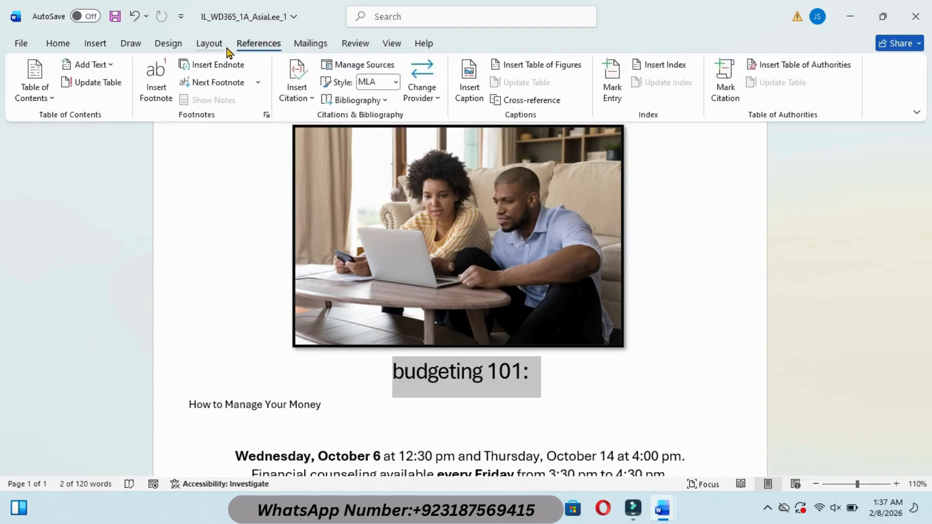
pyautogui.click(209, 46)
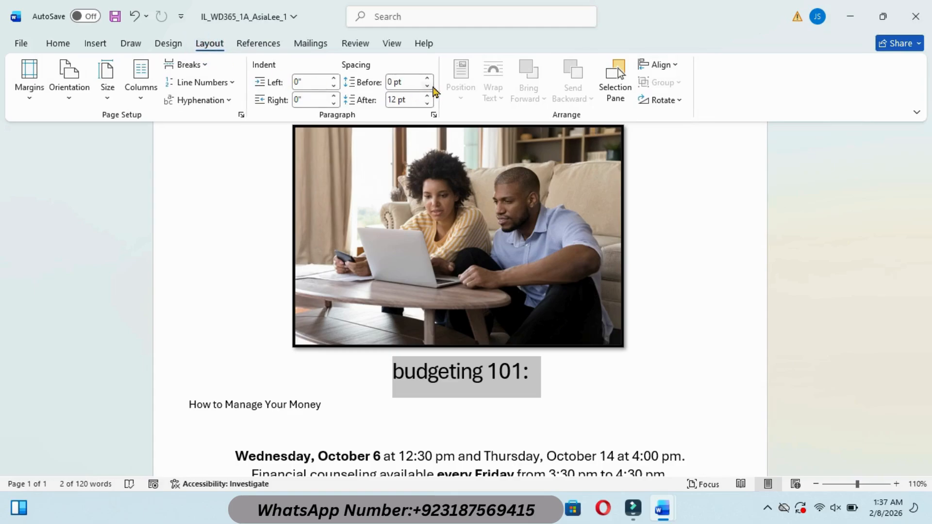
pyautogui.click(395, 82)
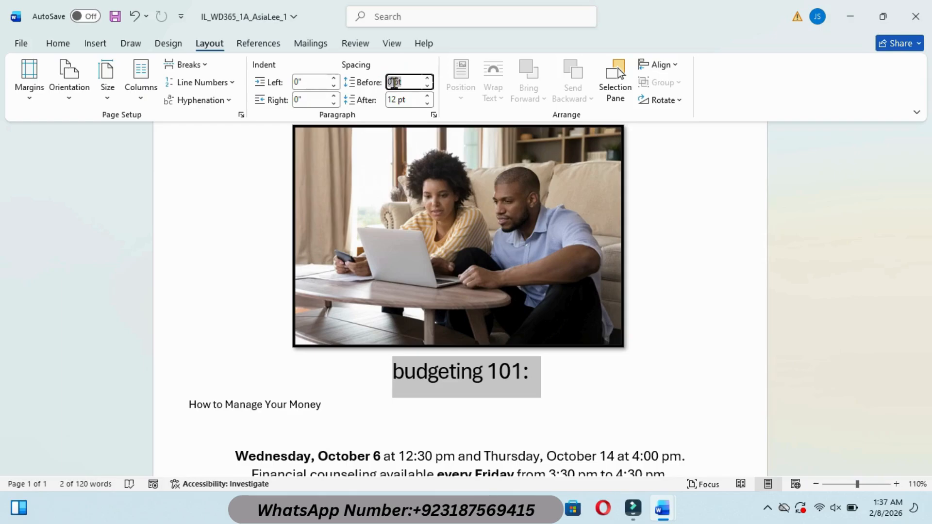
pyautogui.click(394, 82)
pyautogui.write('6')
pyautogui.press('Return')
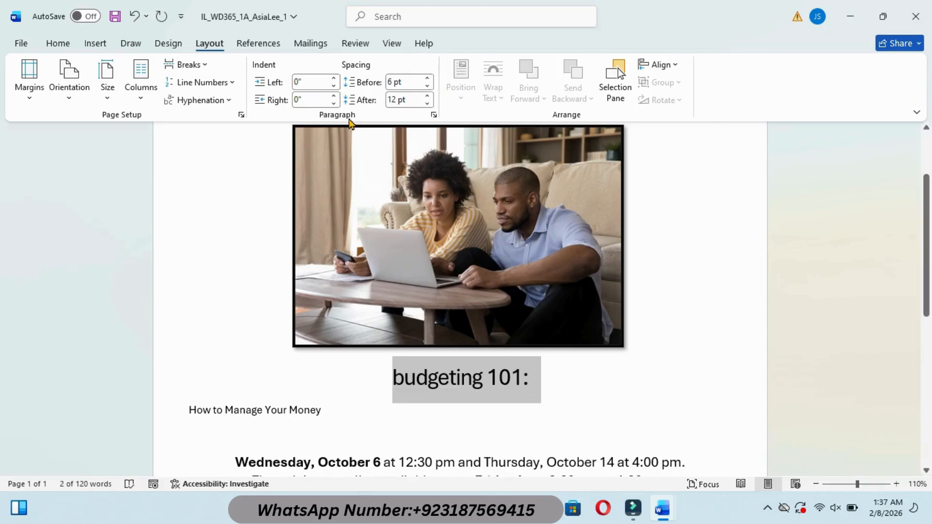
# - Open the spacing-after value of the "budgeting 101:" headline paragraph for editing
pyautogui.click(394, 100)
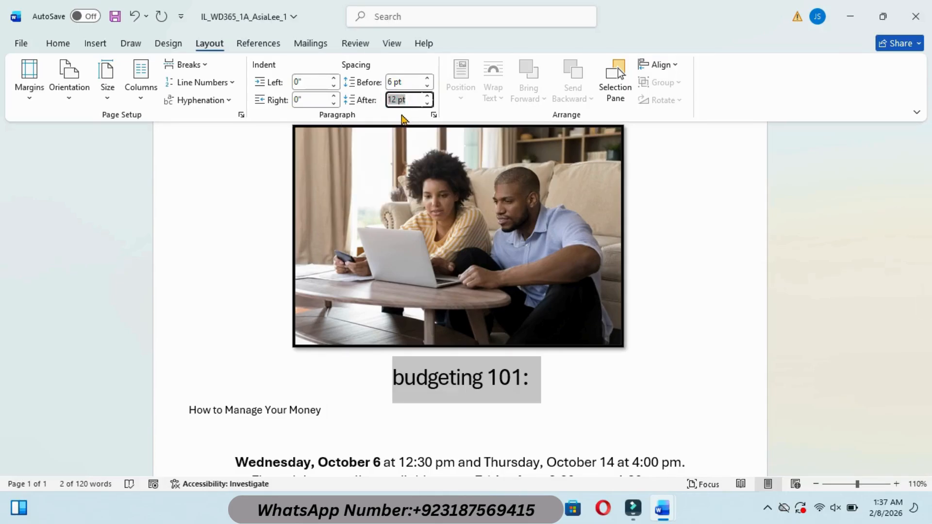